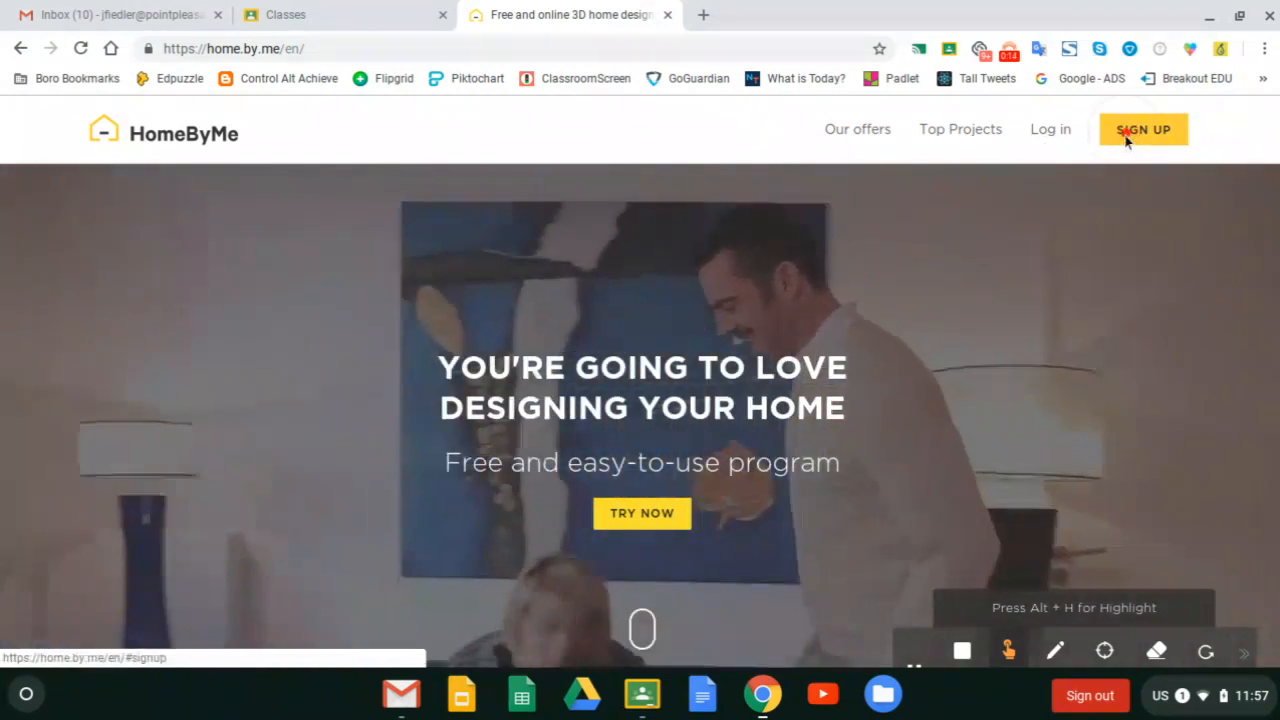
Sign up for HomeByMe with Google, choosing the school e-mail account
{"action": "left_click", "coordinate": [1125, 134]}
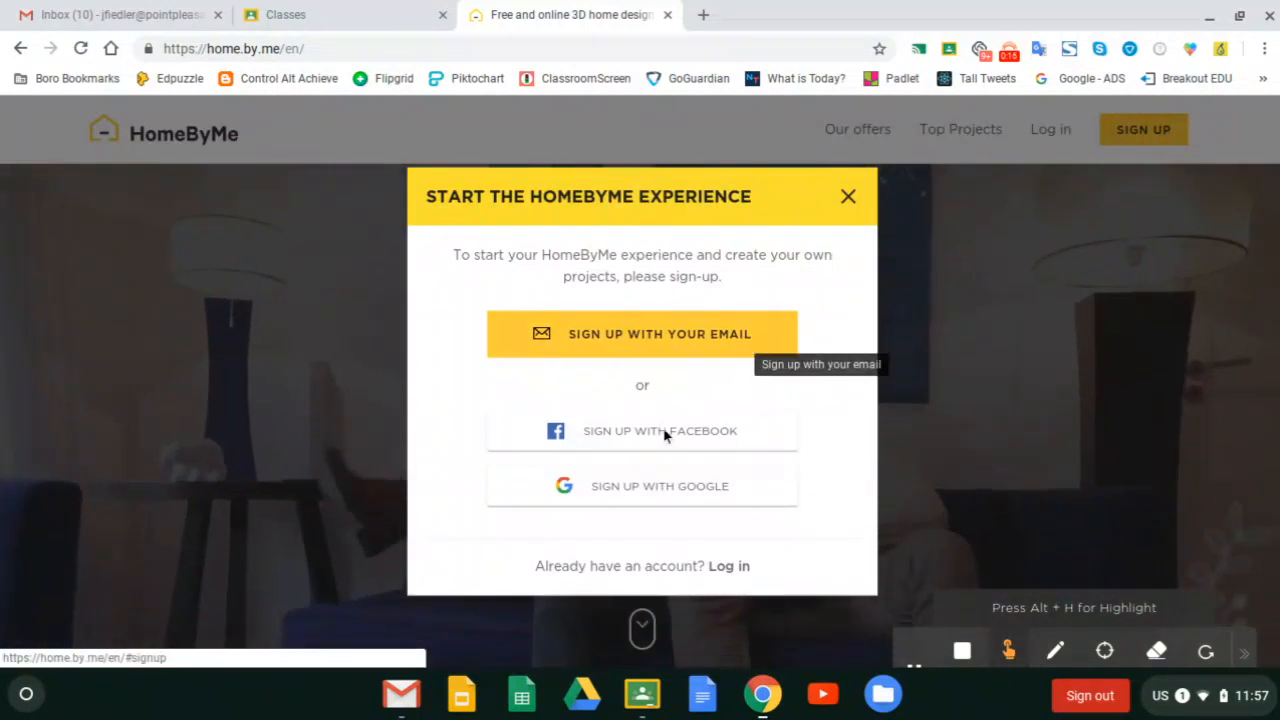
{"action": "left_click", "coordinate": [625, 491]}
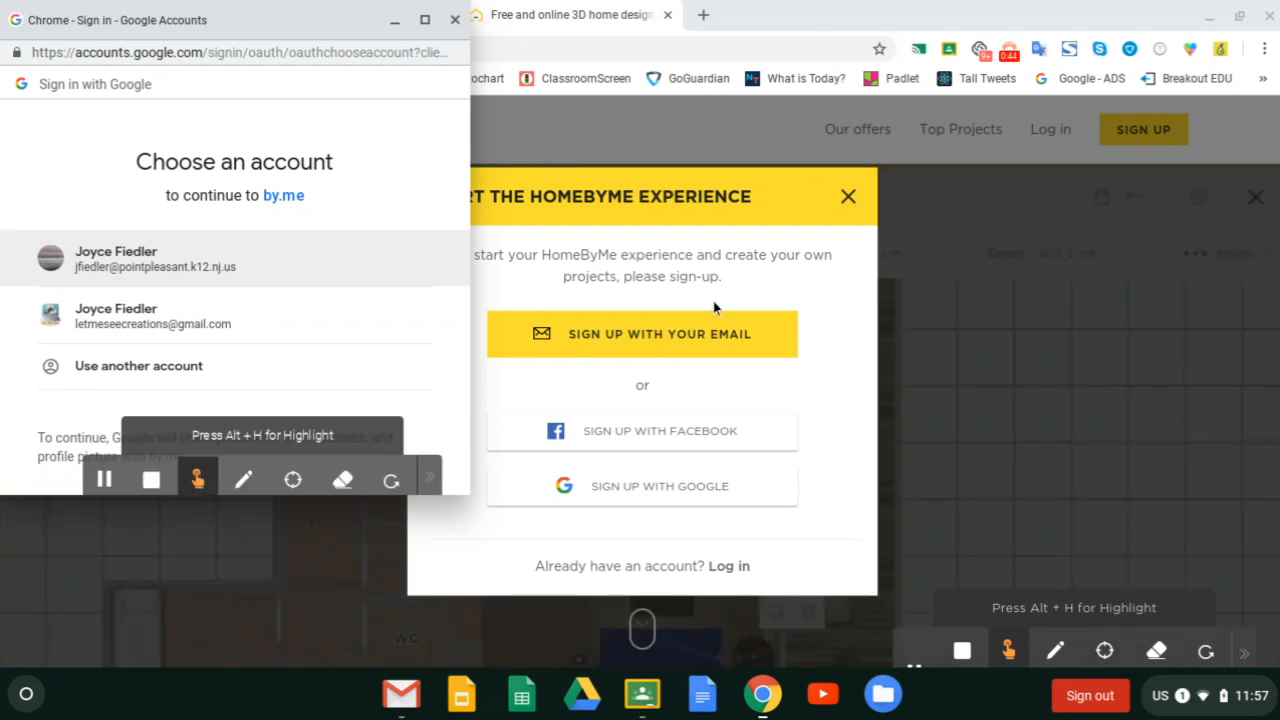
{"action": "left_click", "coordinate": [224, 270]}
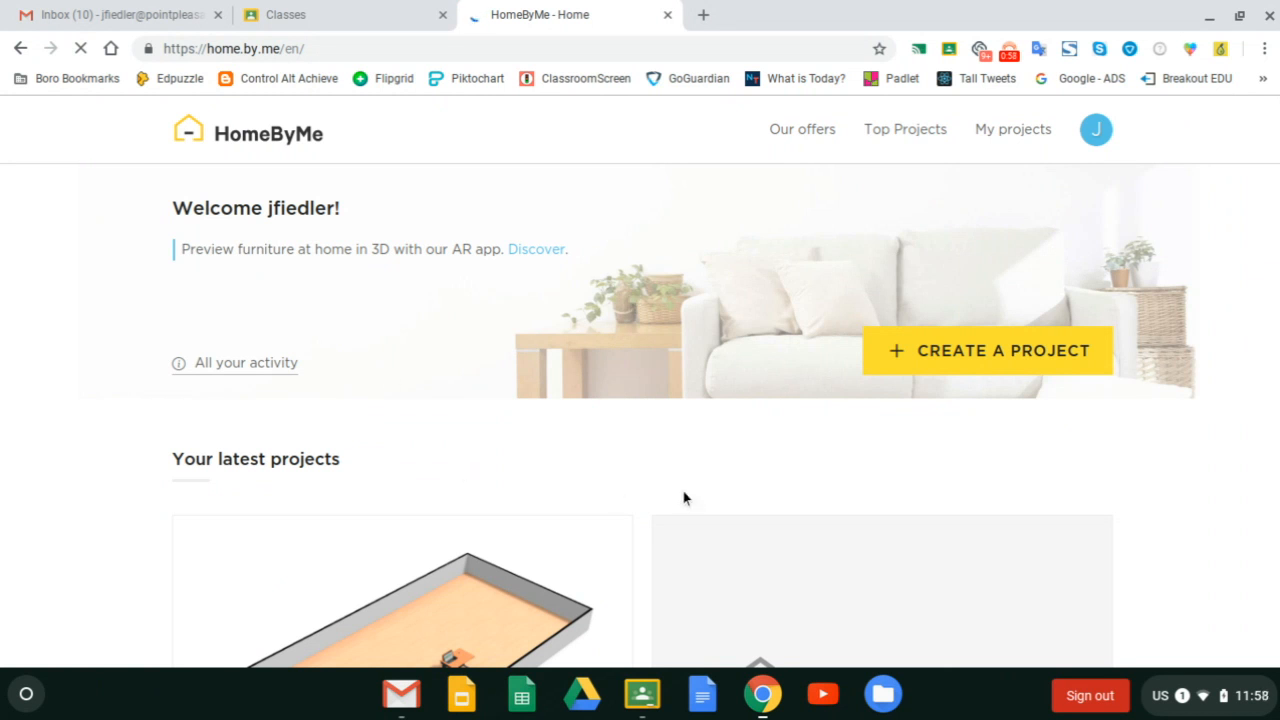
Start a new project from the home page and skip past the introductory tips video
{"action": "scroll", "coordinate": [684, 498], "scroll_direction": "down", "scroll_amount": 2}
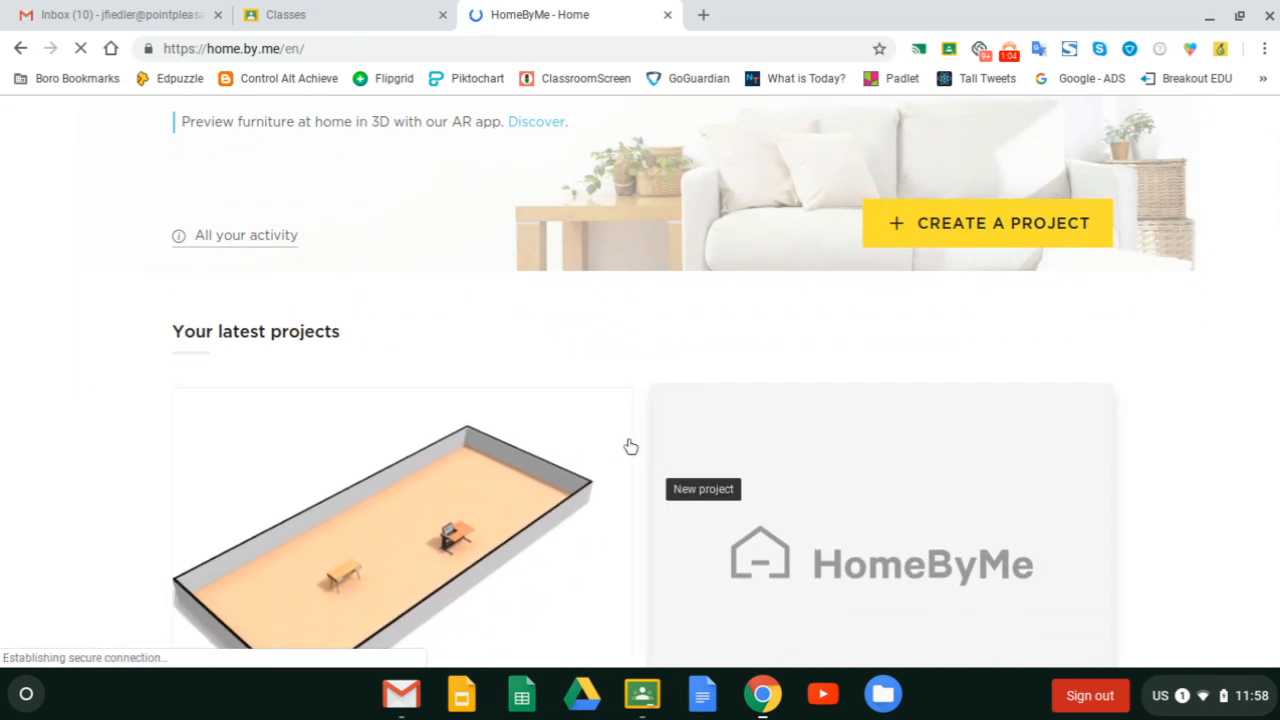
{"action": "scroll", "coordinate": [630, 445], "scroll_direction": "up", "scroll_amount": 2}
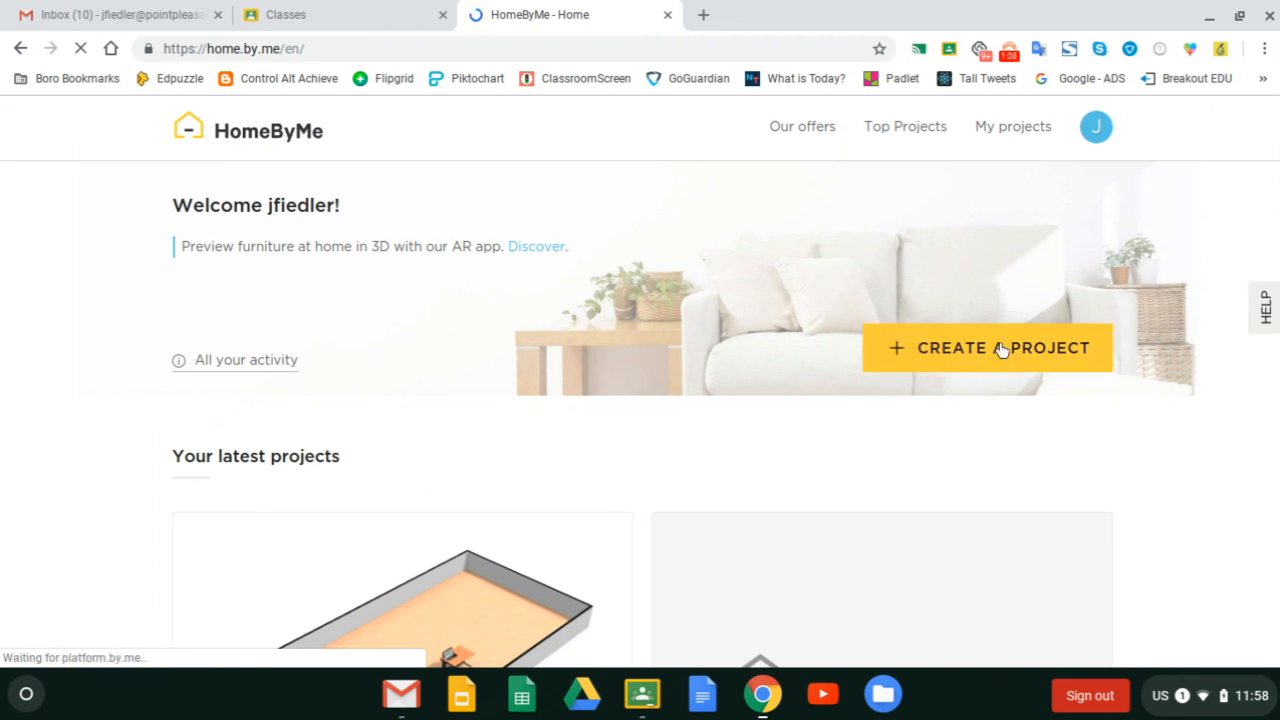
{"action": "left_click", "coordinate": [951, 347]}
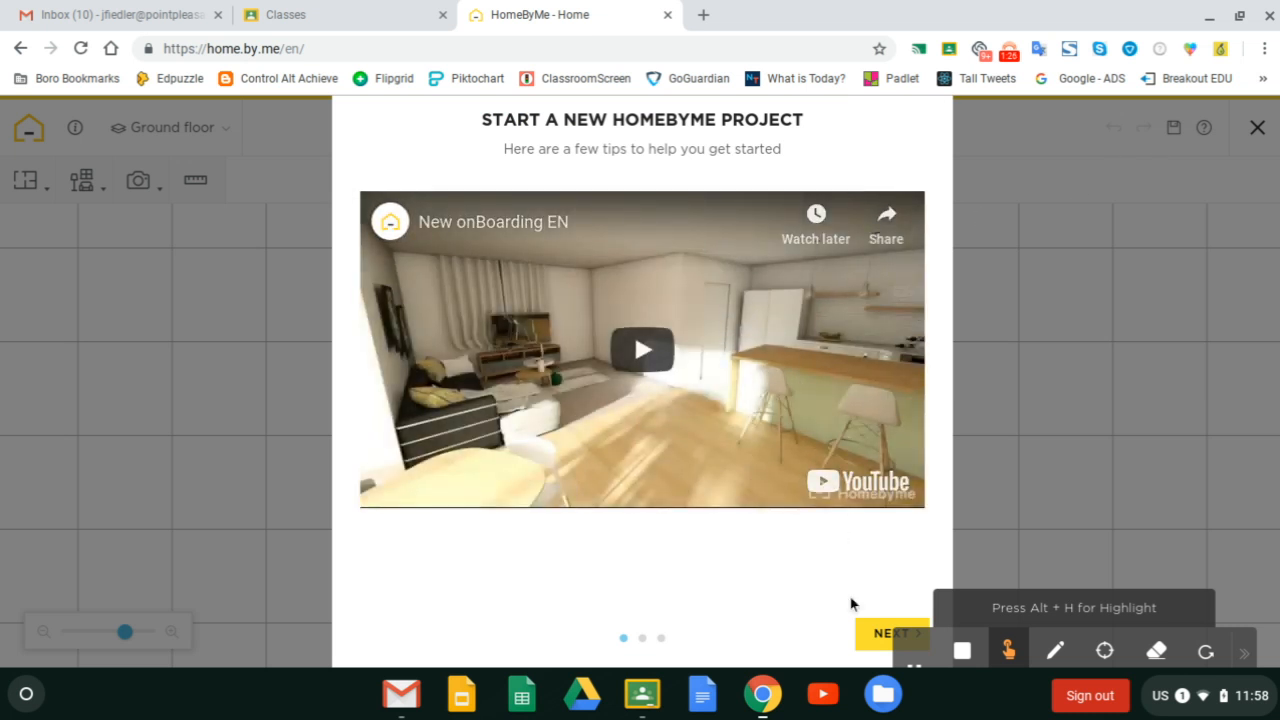
{"action": "left_click", "coordinate": [868, 636]}
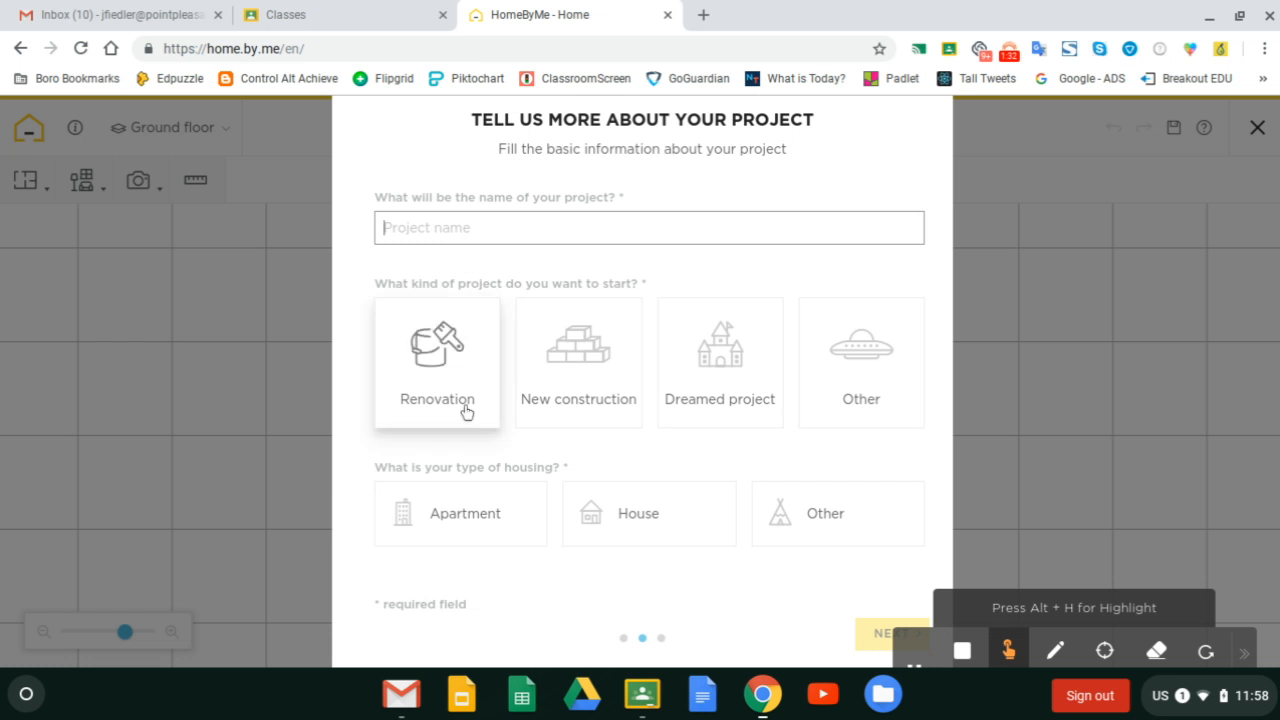
Name the project House, choose New construction as project kind and House as housing type, and continue to the floor plan options
{"action": "type", "text": "House"}
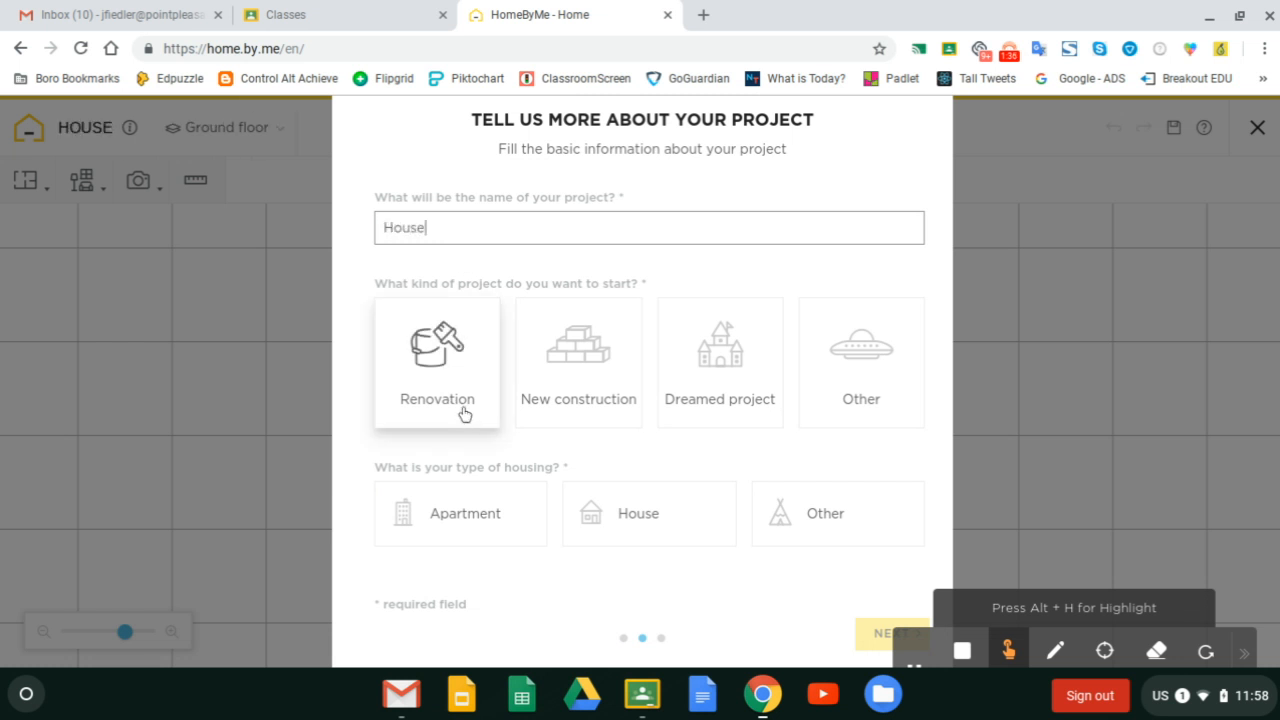
{"action": "left_click", "coordinate": [581, 362]}
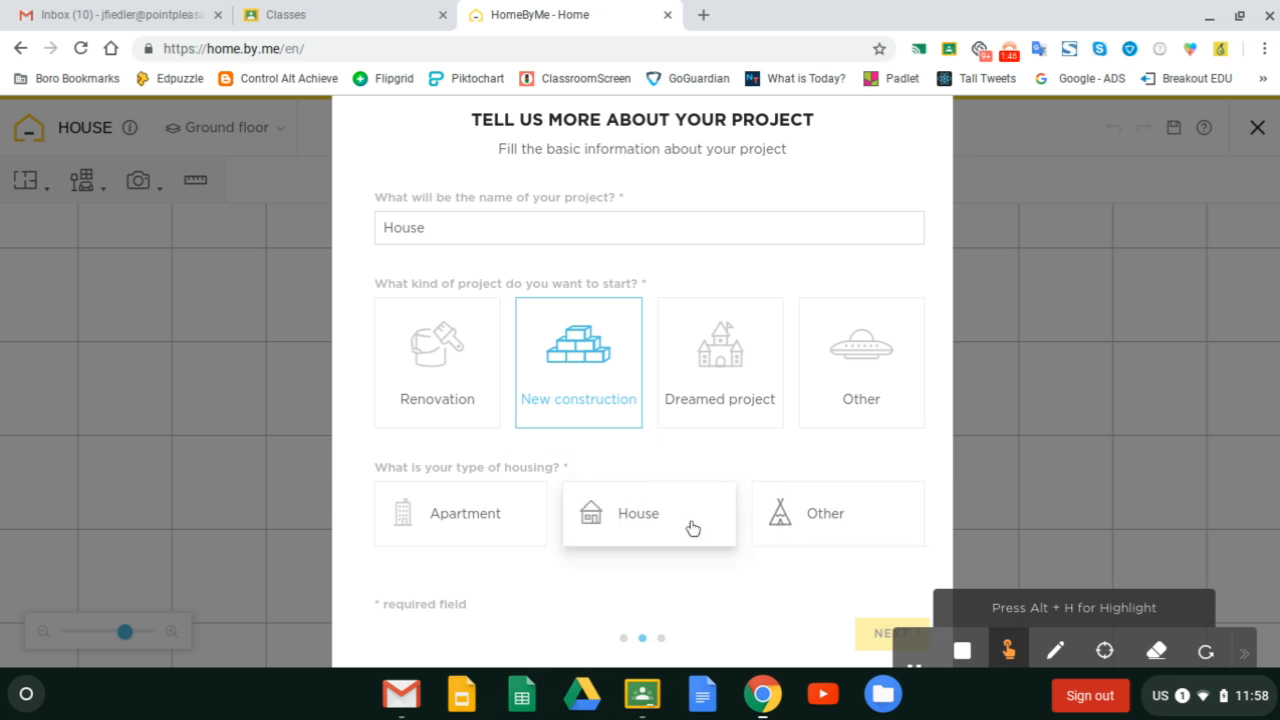
{"action": "left_click", "coordinate": [648, 518]}
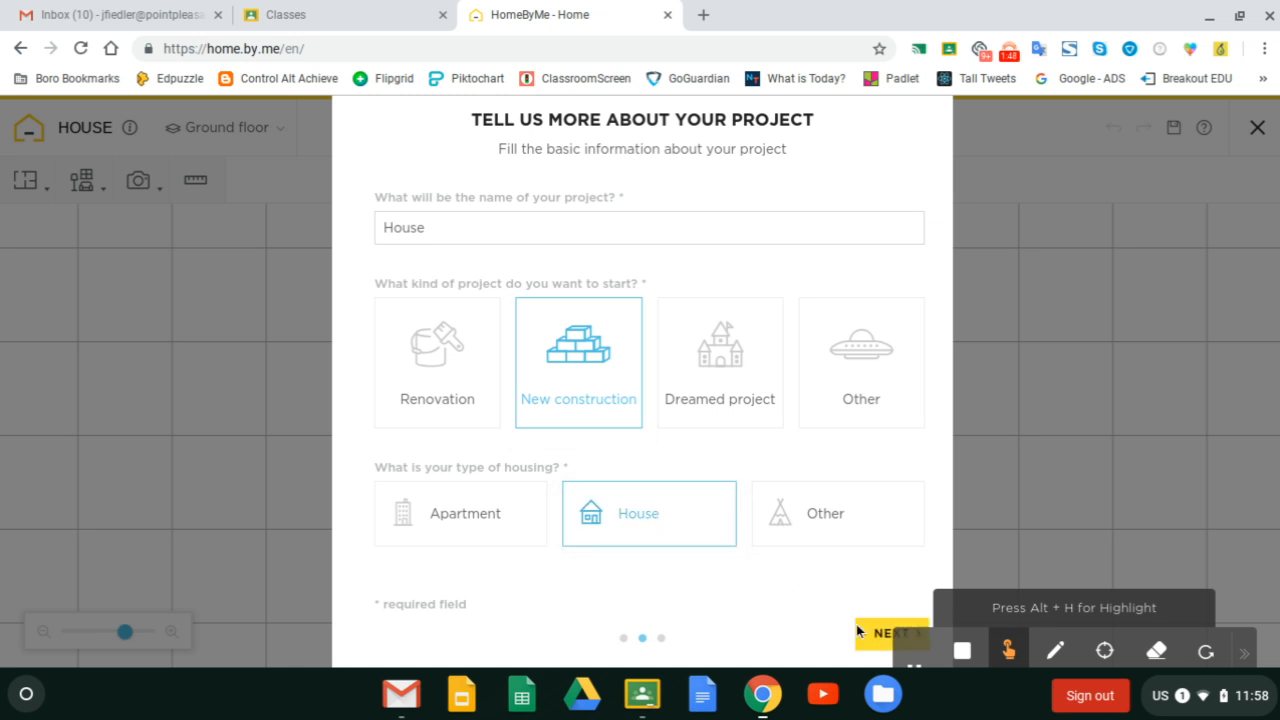
{"action": "left_click", "coordinate": [879, 636]}
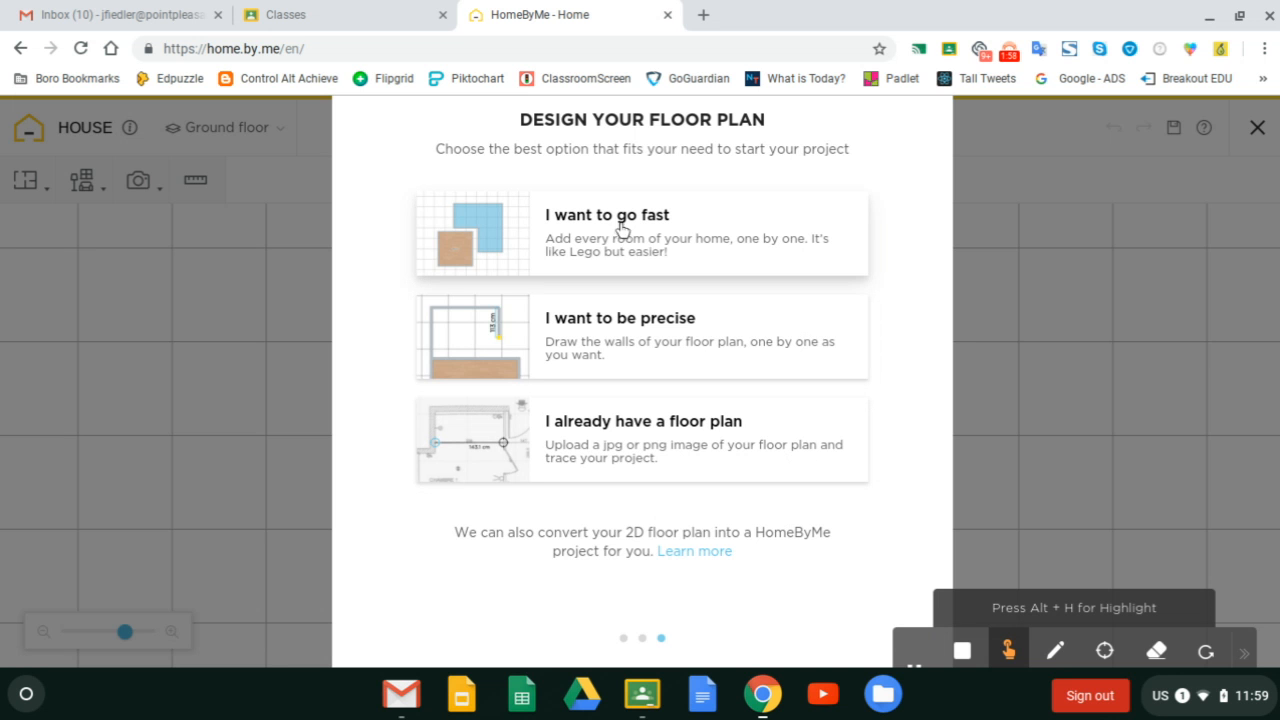
Choose the fast room-by-room option and create a square room of type Entertainment room
{"action": "left_click", "coordinate": [669, 245]}
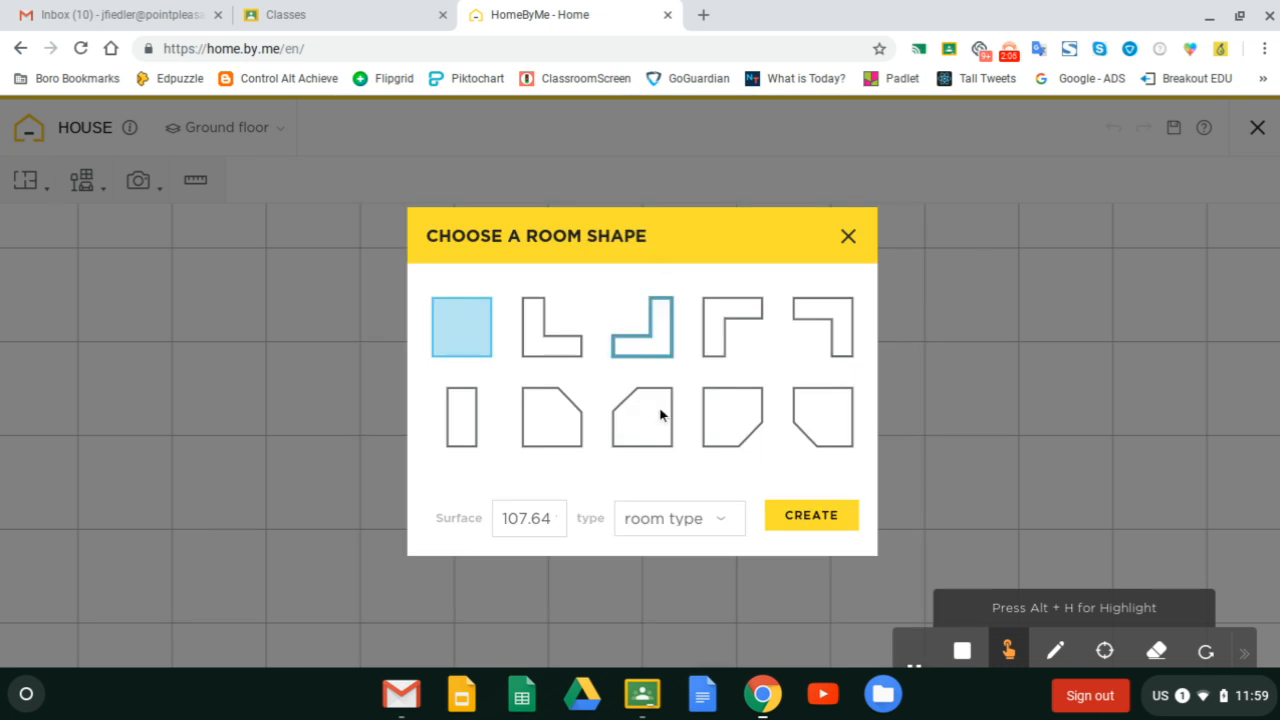
{"action": "left_click", "coordinate": [469, 337]}
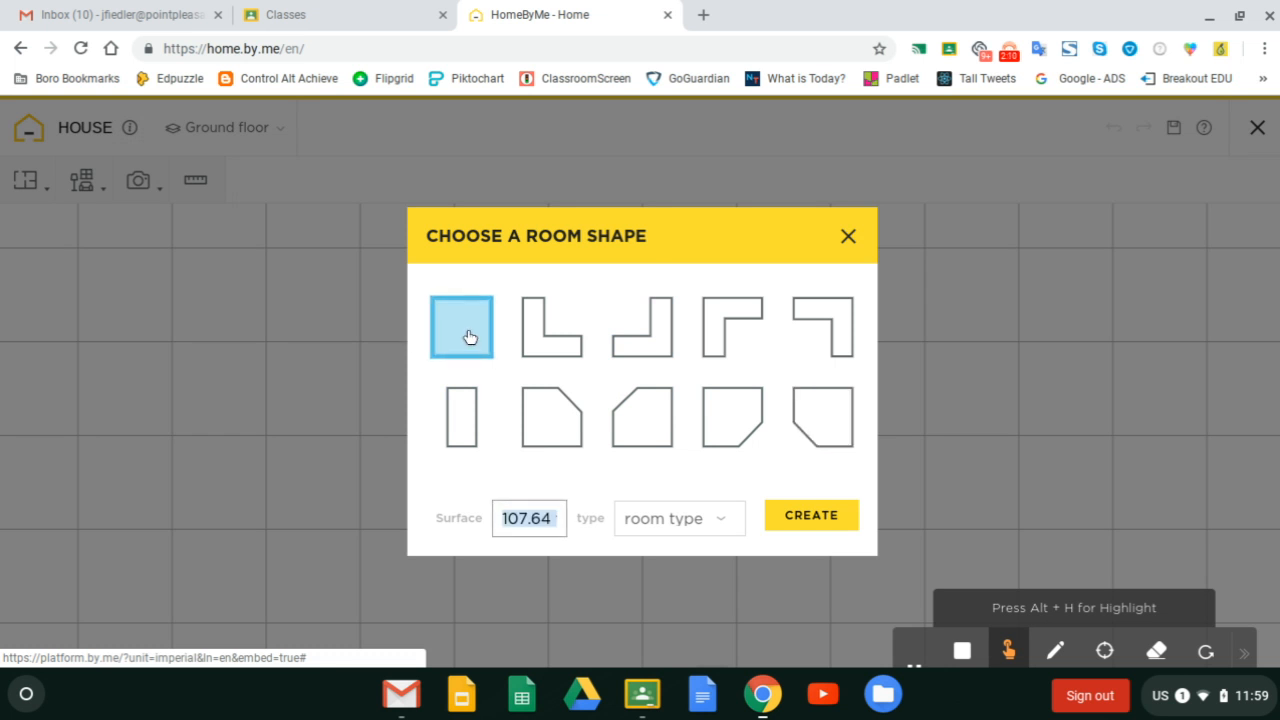
{"action": "left_click", "coordinate": [721, 519]}
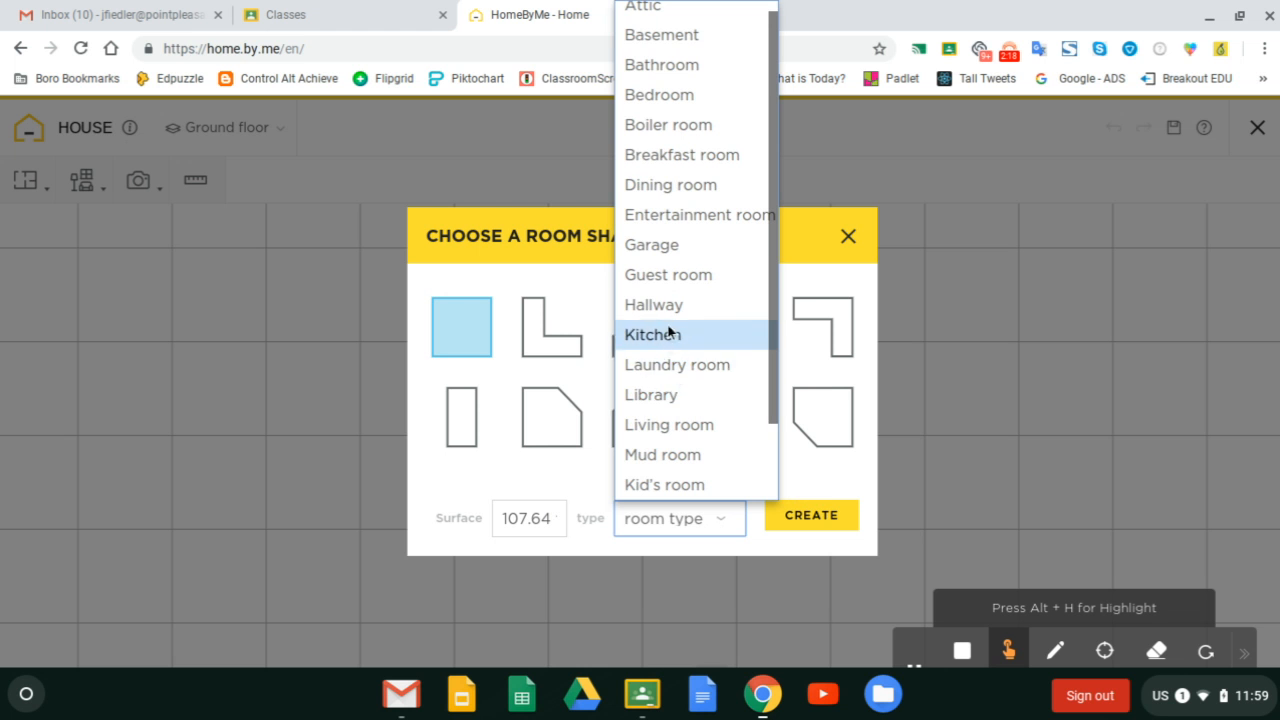
{"action": "left_click", "coordinate": [684, 218]}
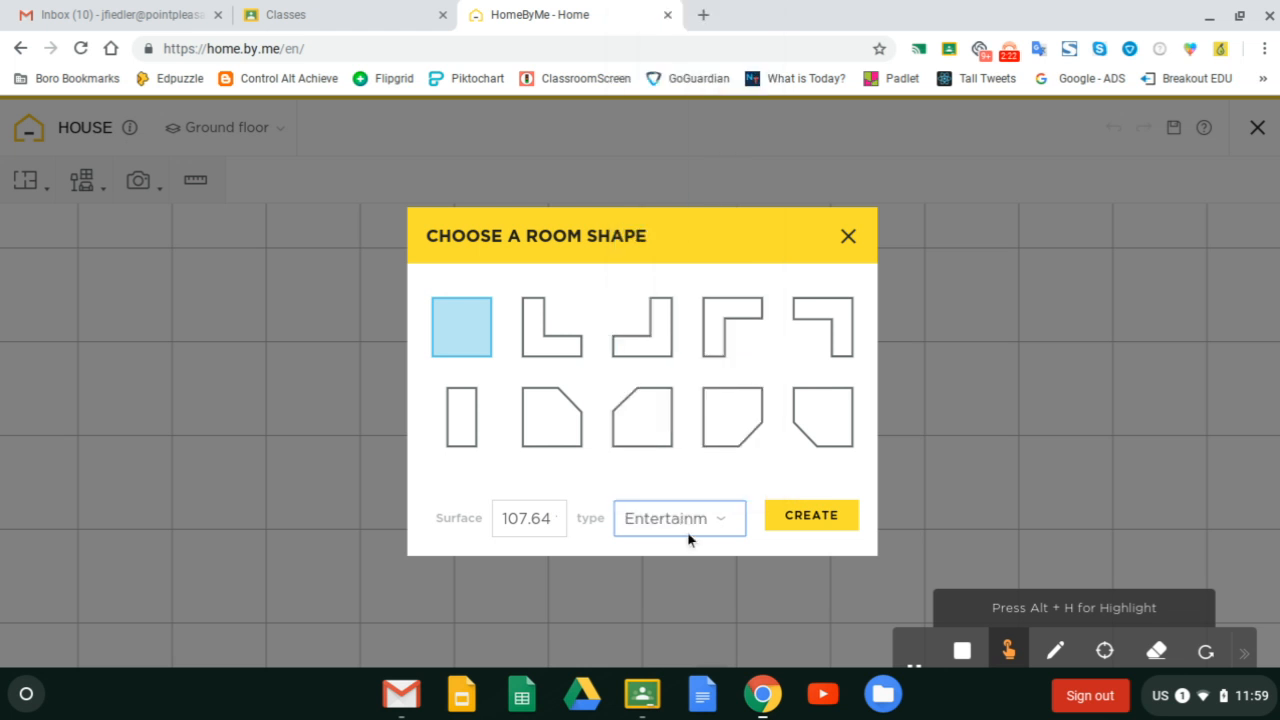
{"action": "left_click", "coordinate": [809, 517]}
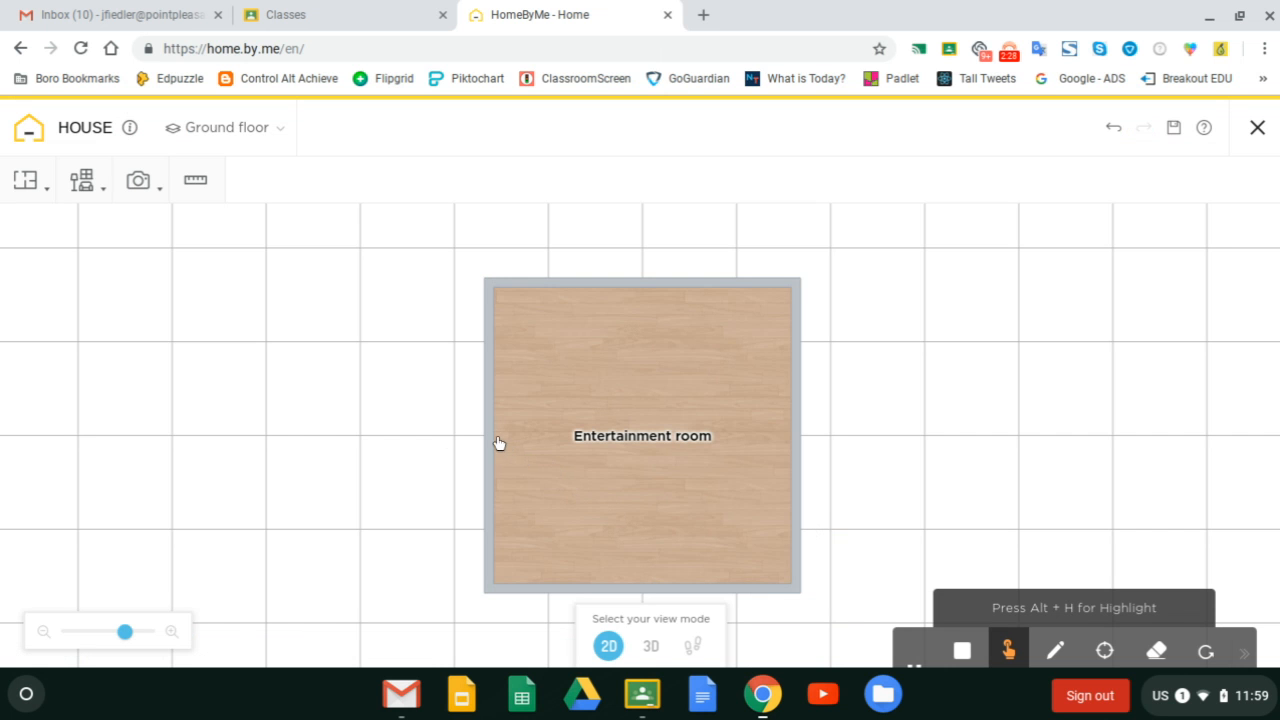
Widen the entertainment room into a rectangle by moving its left and right walls outward
{"action": "left_click_drag", "start_coordinate": [490, 416], "coordinate": [337, 417]}
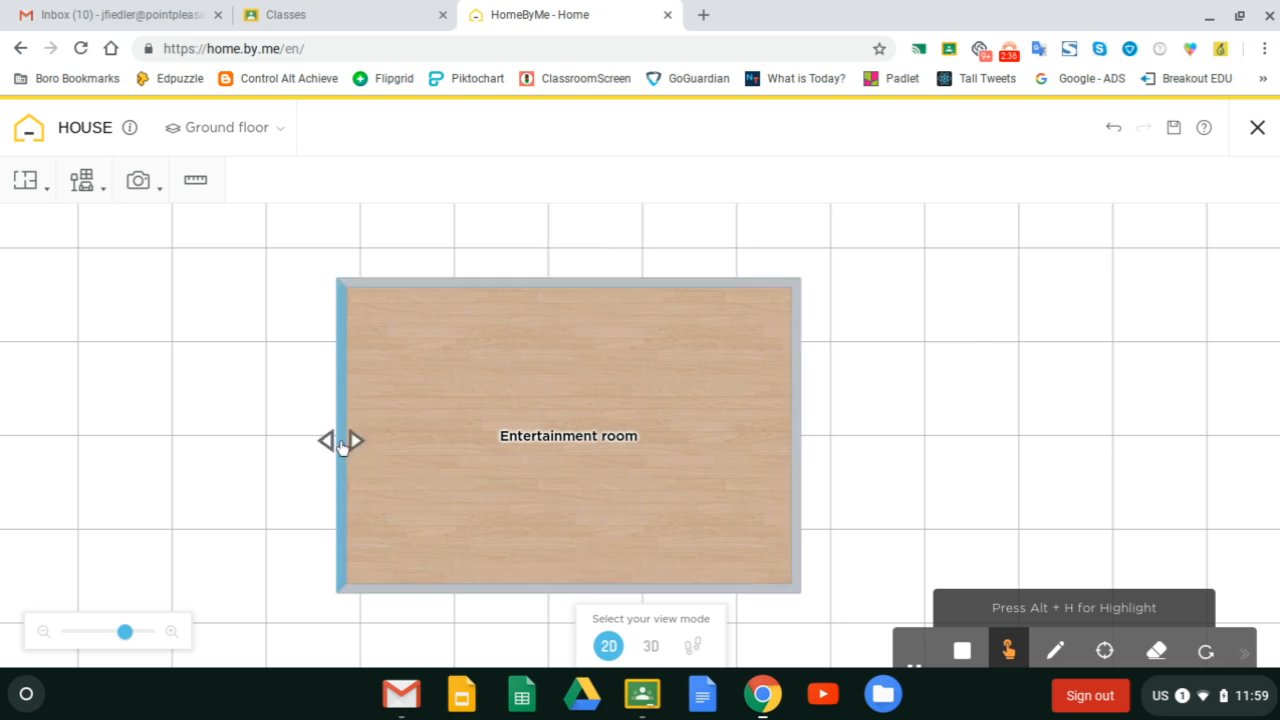
{"action": "left_click_drag", "start_coordinate": [335, 423], "coordinate": [190, 485]}
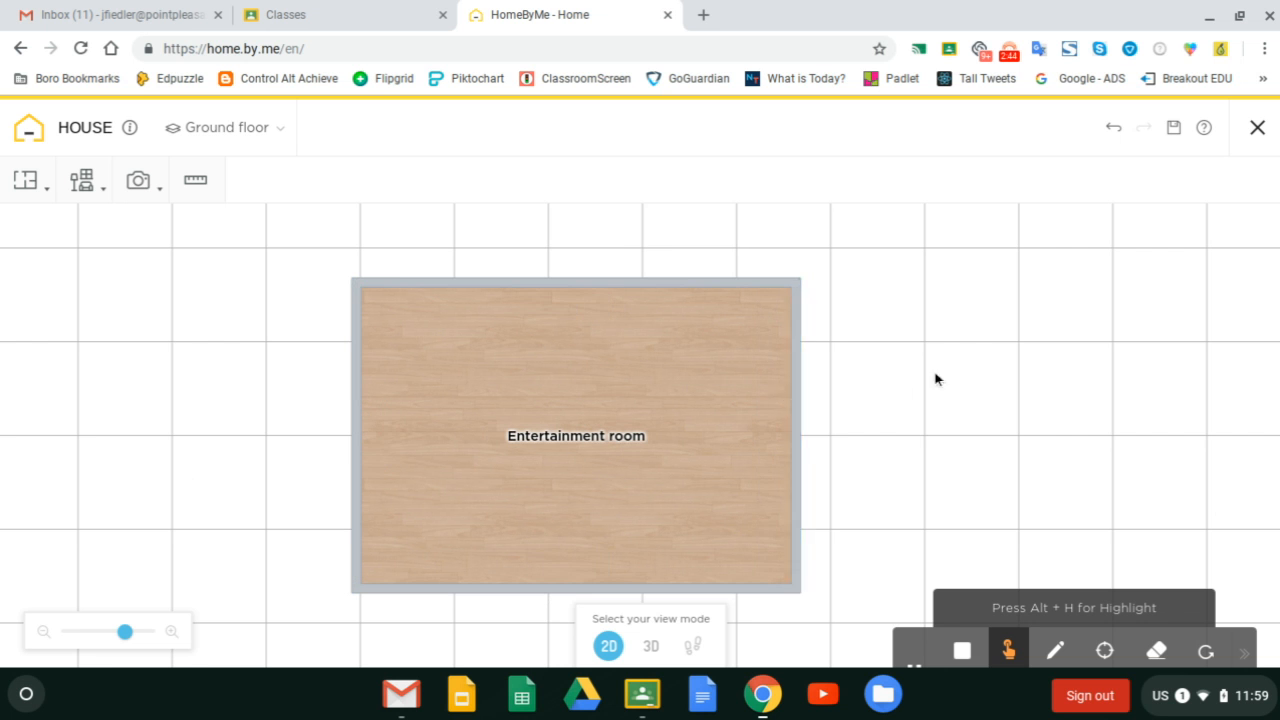
{"action": "left_click_drag", "start_coordinate": [799, 407], "coordinate": [849, 405]}
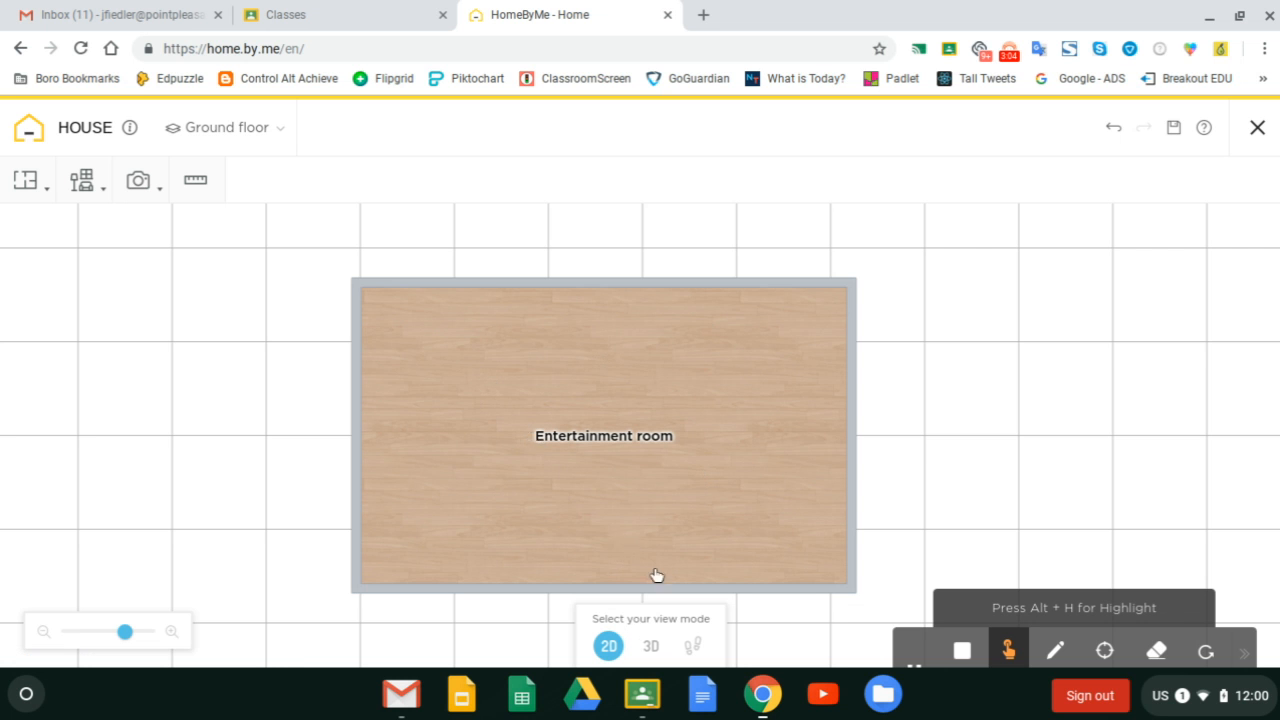
Inspect the entertainment room in 3D, and return to the 2D floor plan
{"action": "left_click", "coordinate": [651, 648]}
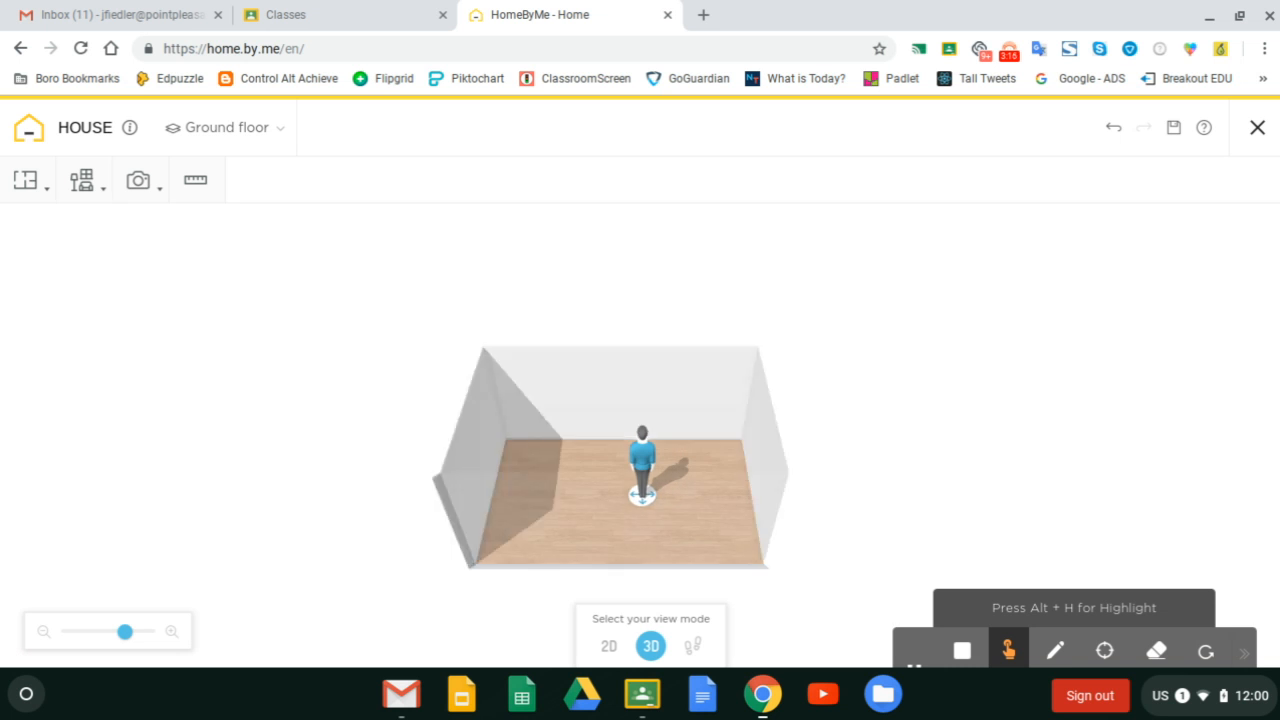
{"action": "mouse_move", "coordinate": [648, 463]}
{"action": "left_click_drag", "start_coordinate": [641, 466], "coordinate": [611, 491]}
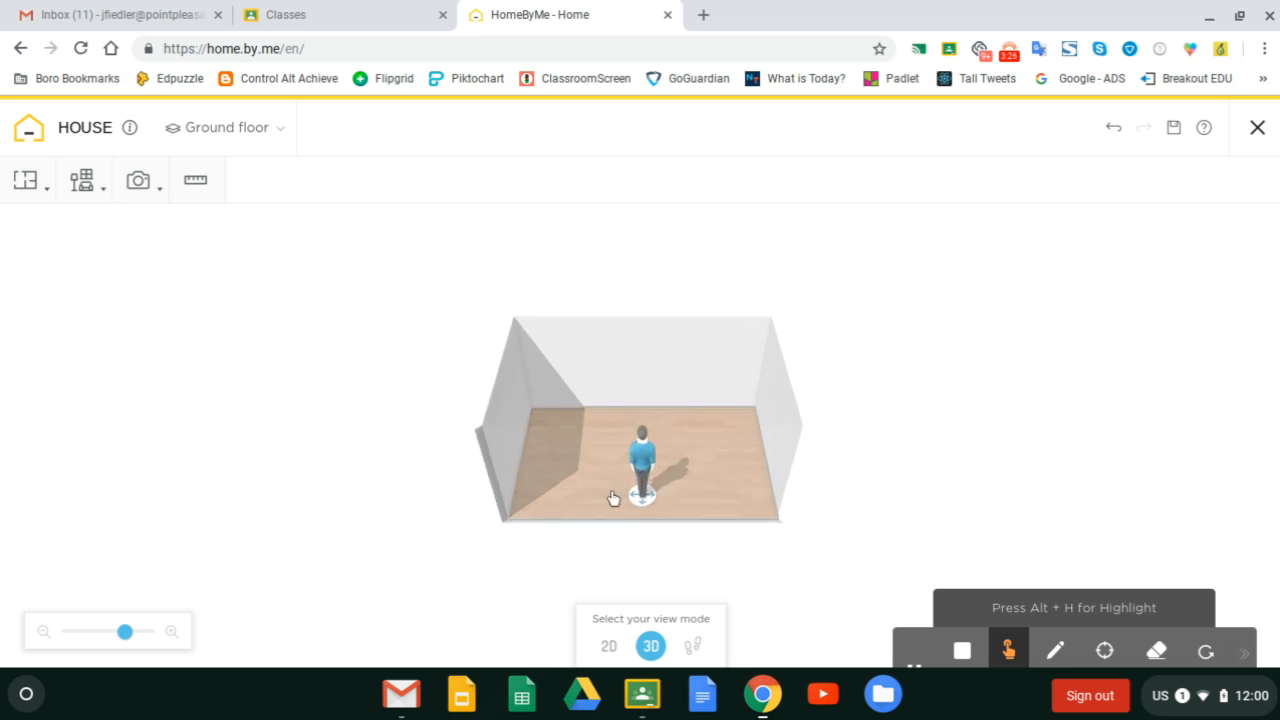
{"action": "left_click", "coordinate": [609, 646]}
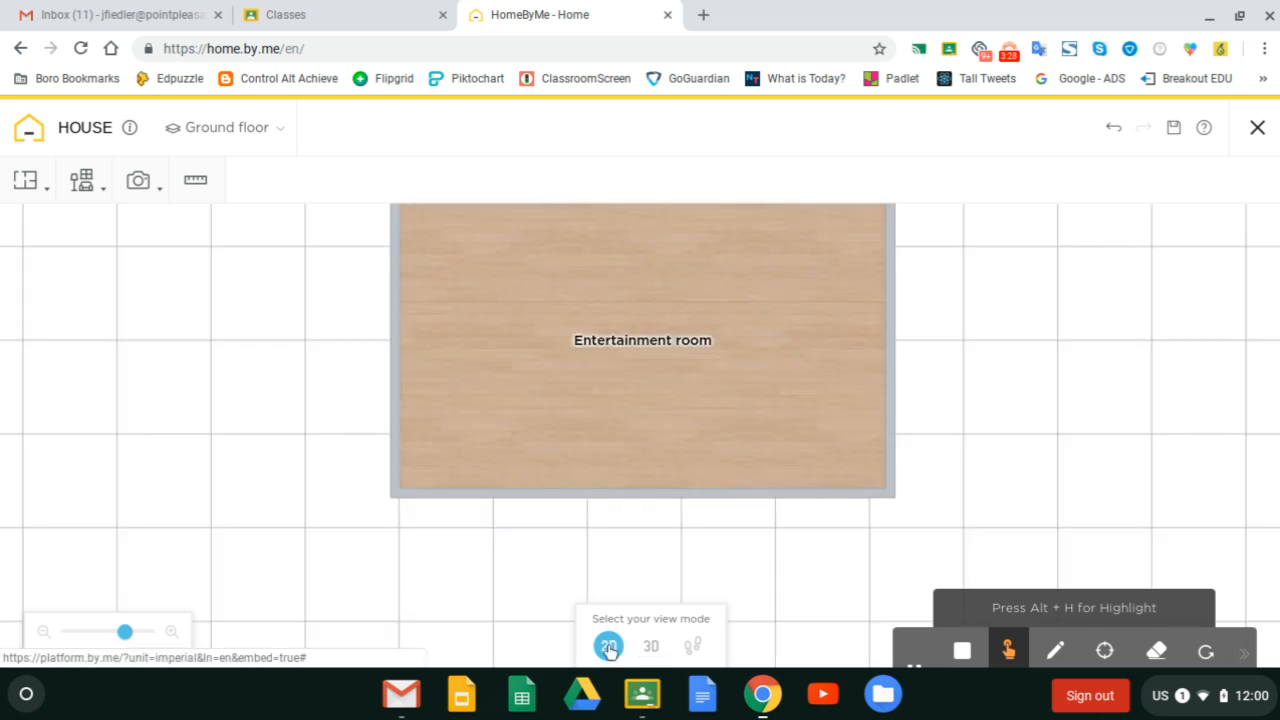
Add a second room with a cut upper-right corner, attached to the right wall of the entertainment room
{"action": "scroll", "coordinate": [610, 505], "scroll_direction": "up", "scroll_amount": 5}
{"action": "scroll", "coordinate": [610, 505], "scroll_direction": "down", "scroll_amount": 5}
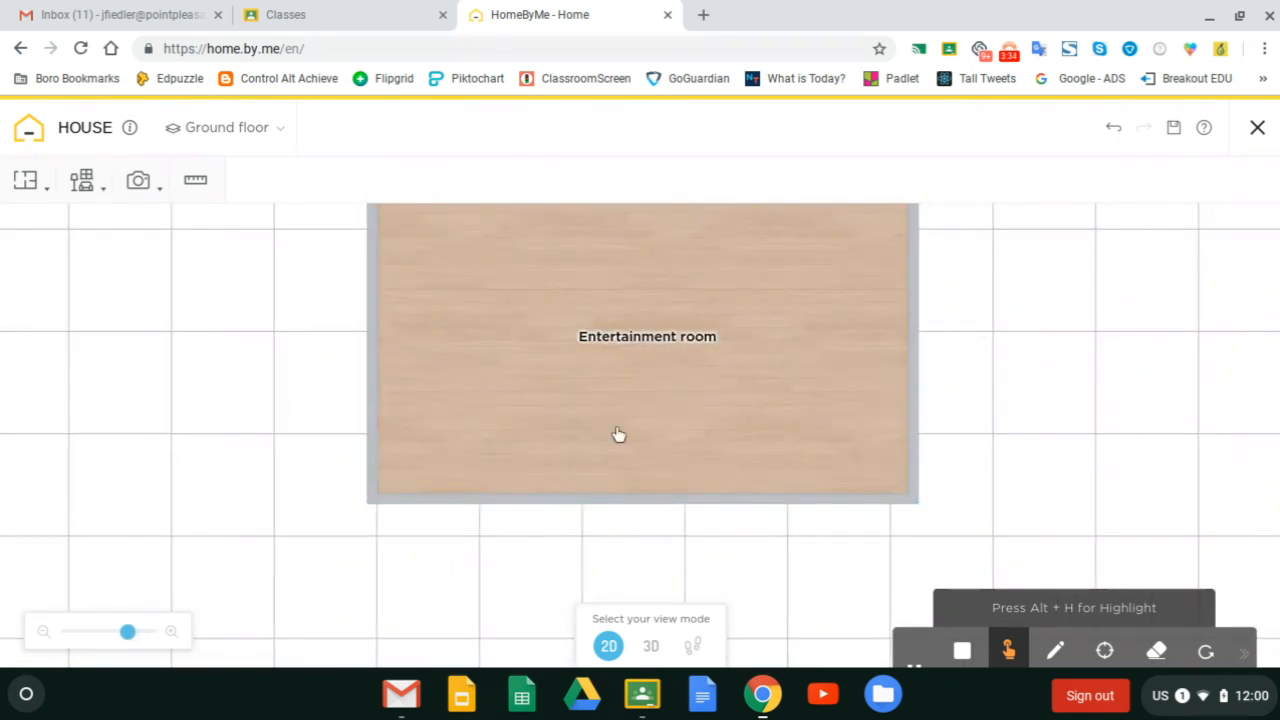
{"action": "scroll", "coordinate": [618, 434], "scroll_direction": "down", "scroll_amount": 2}
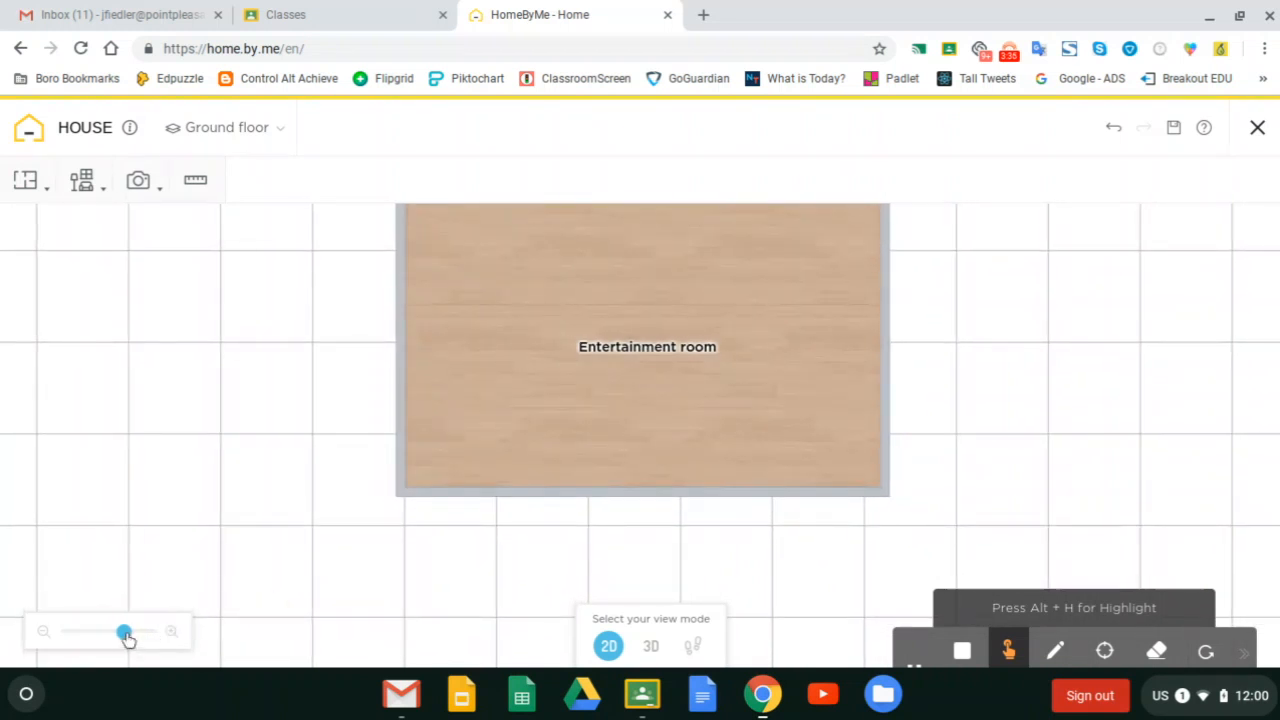
{"action": "left_click_drag", "start_coordinate": [268, 410], "coordinate": [249, 486]}
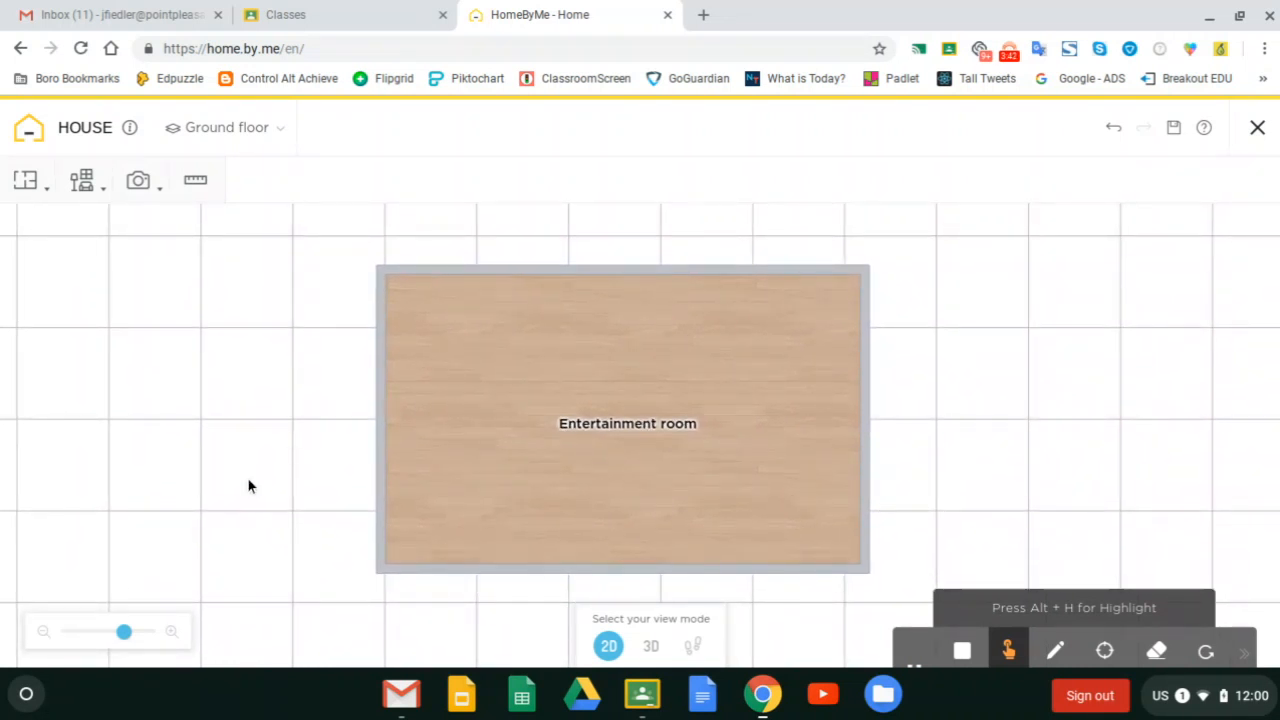
{"action": "left_click", "coordinate": [20, 186]}
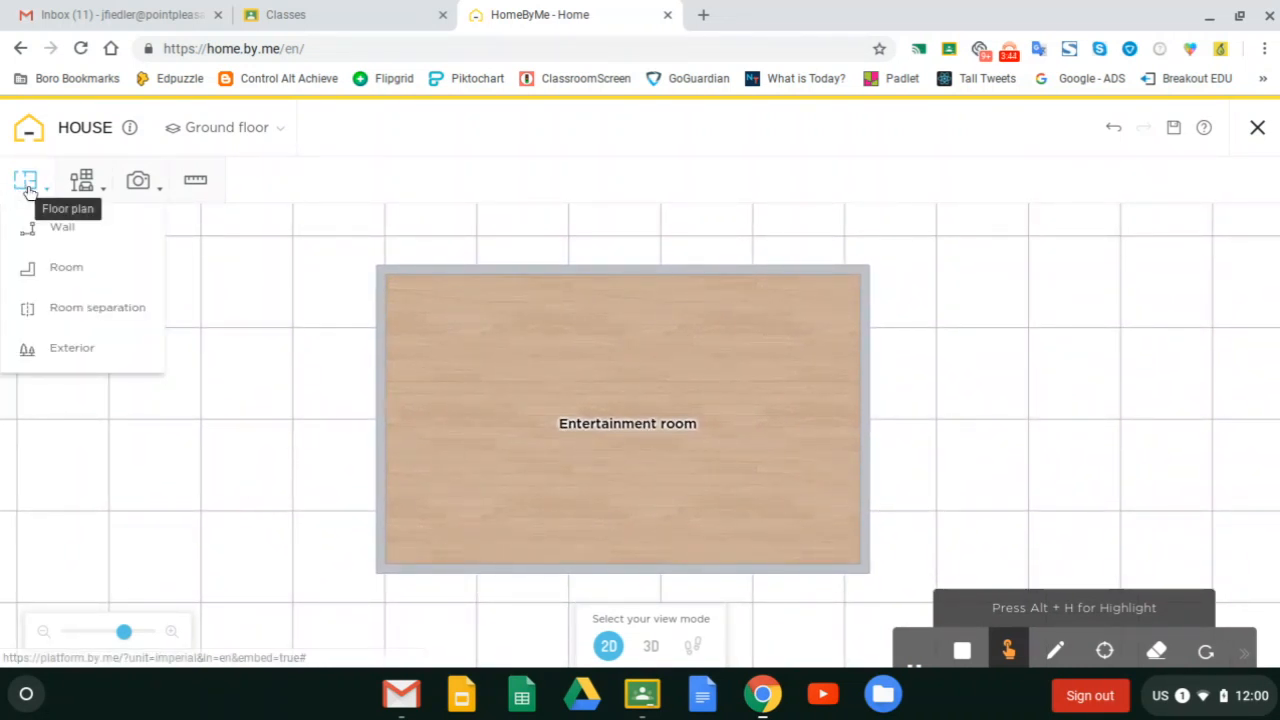
{"action": "left_click", "coordinate": [64, 279]}
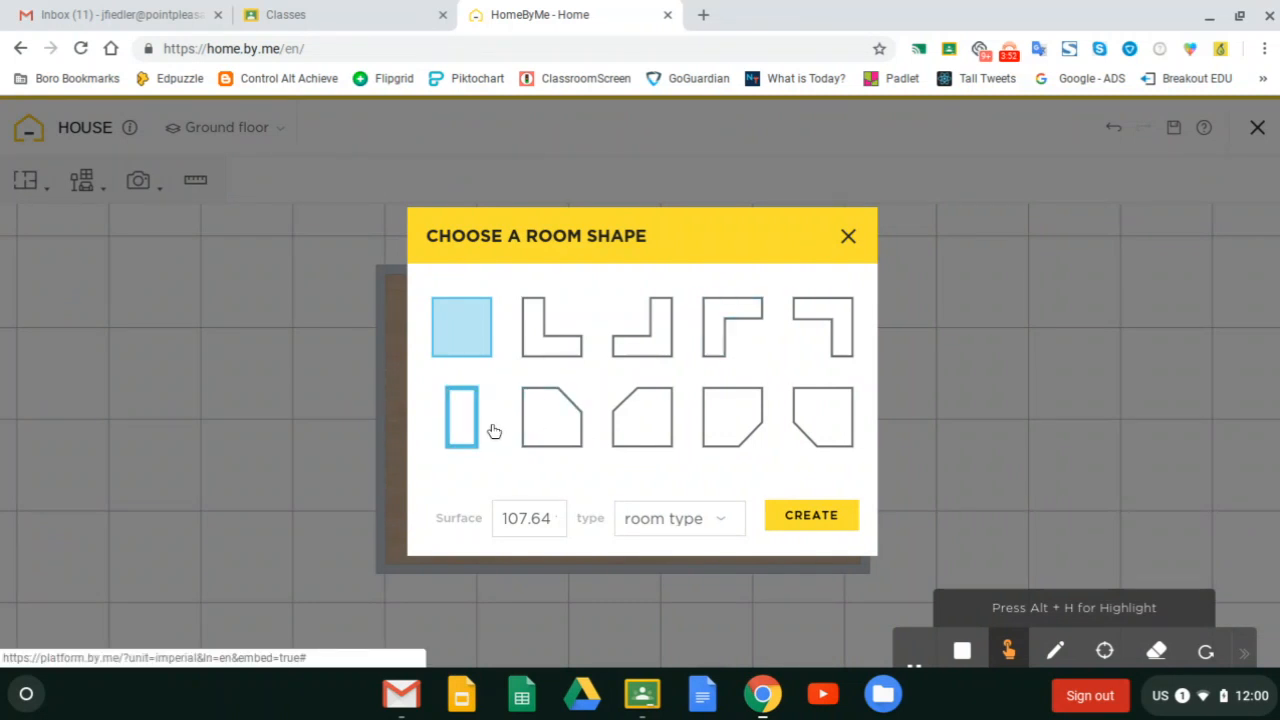
{"action": "left_click", "coordinate": [557, 446]}
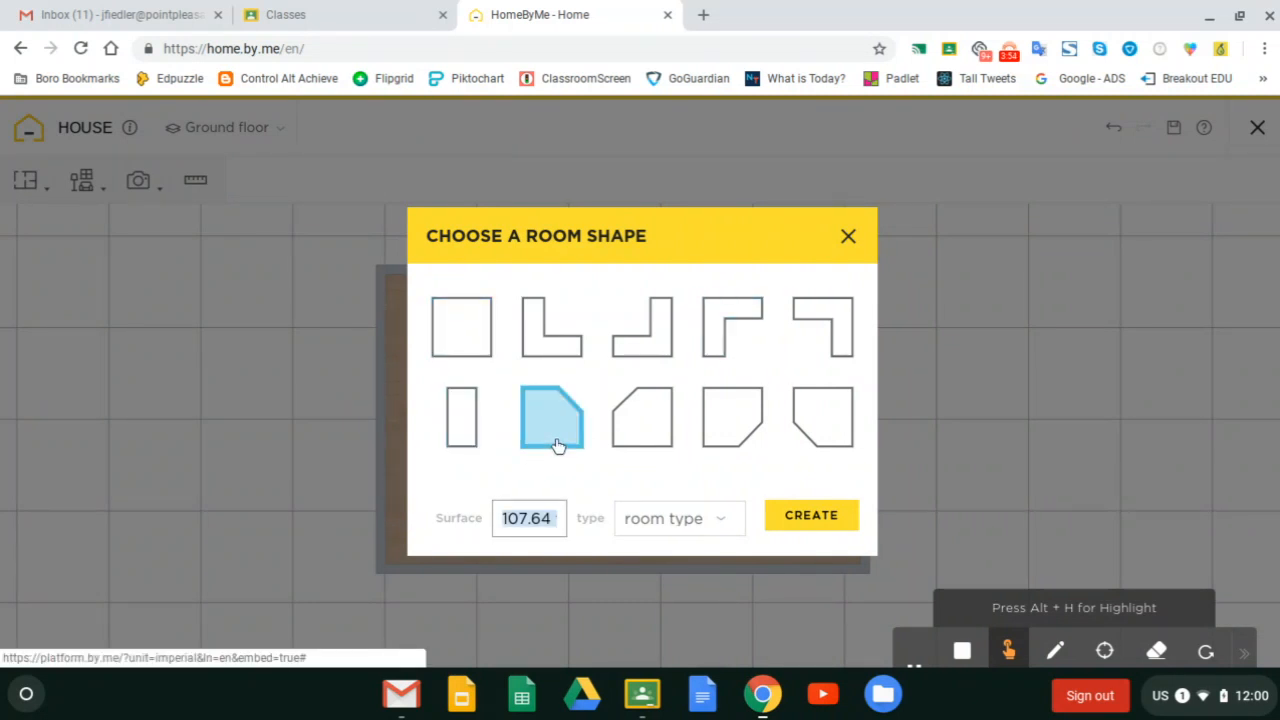
{"action": "left_click", "coordinate": [808, 522]}
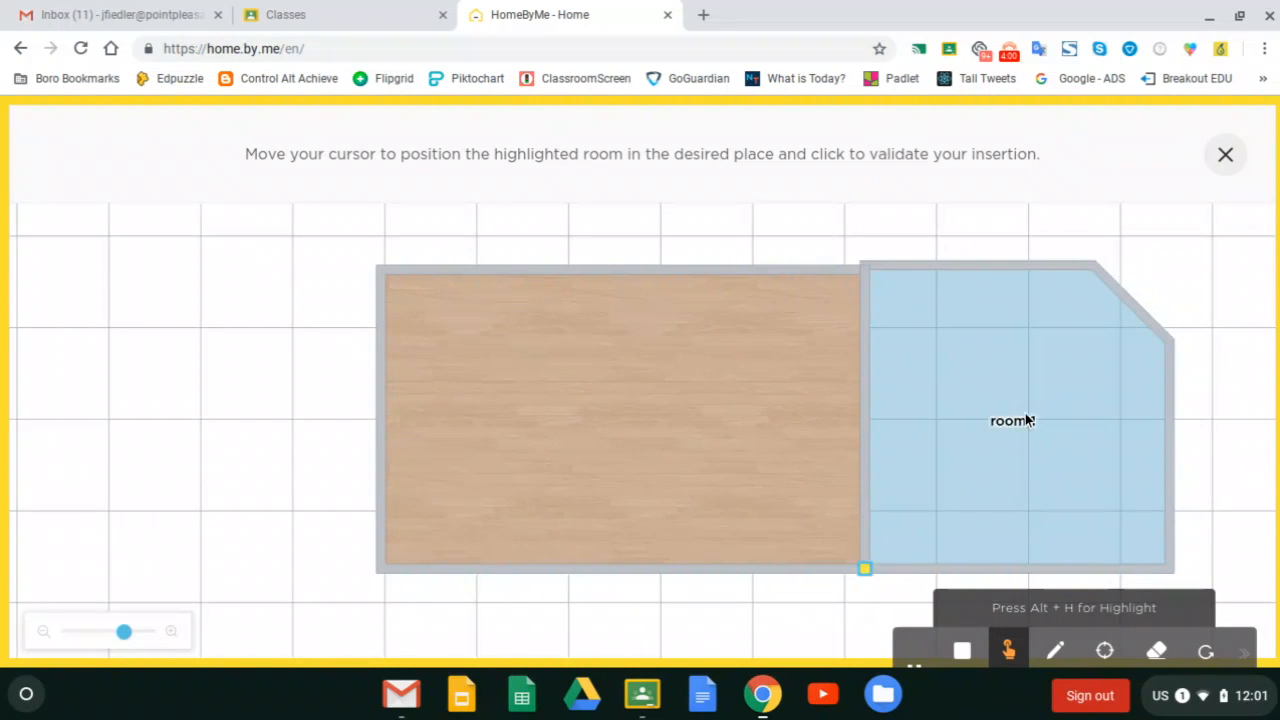
{"action": "left_click", "coordinate": [1027, 420]}
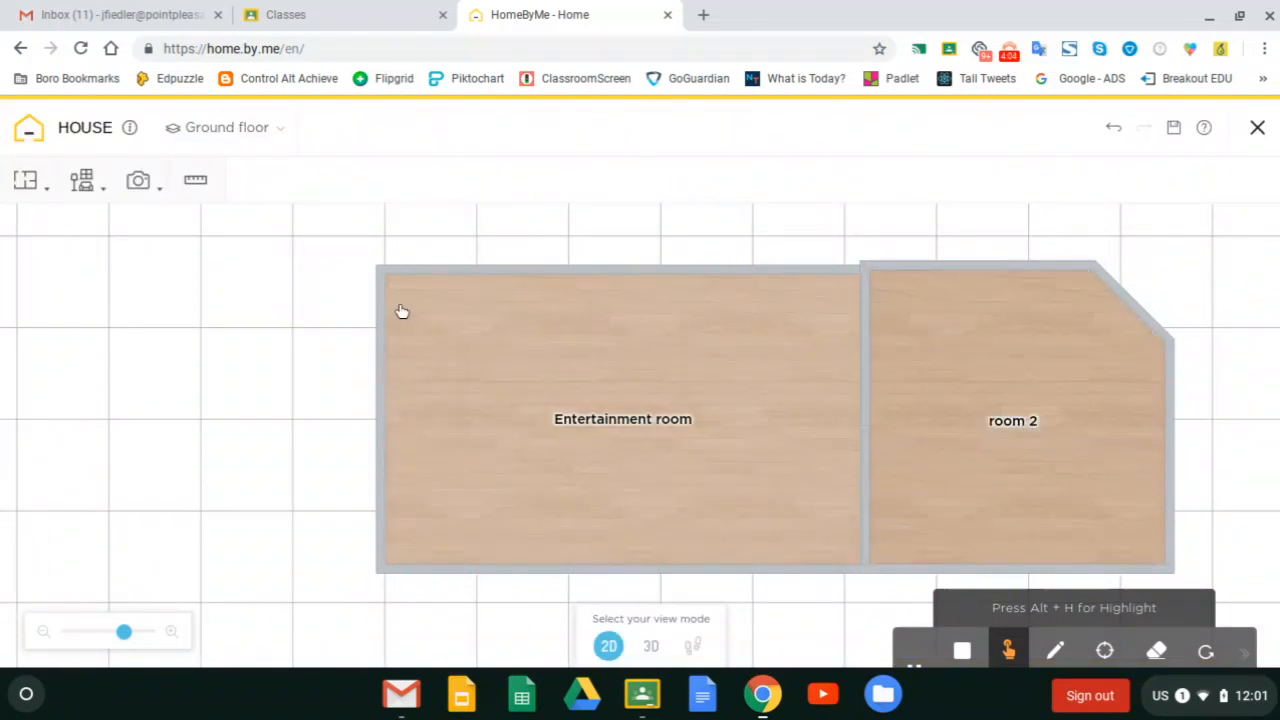
Measure the length of the top wall of room 2, and close the measuring tool
{"action": "left_click", "coordinate": [199, 189]}
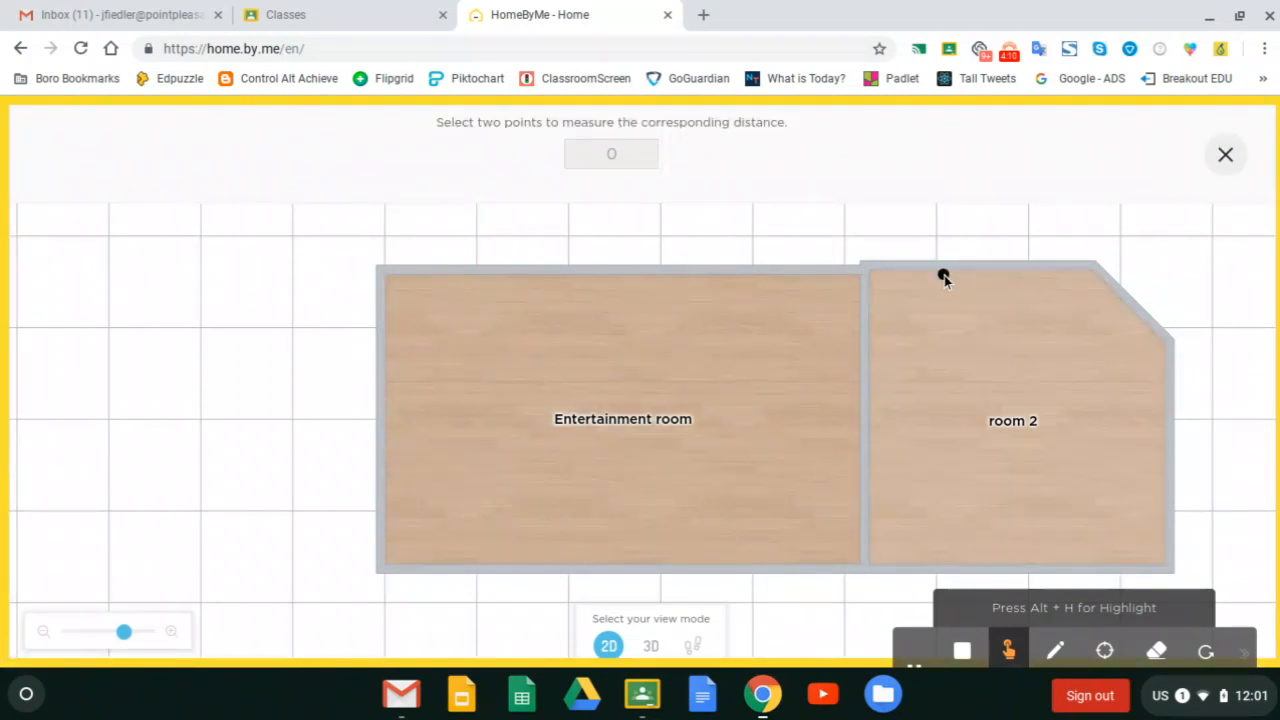
{"action": "left_click", "coordinate": [866, 267]}
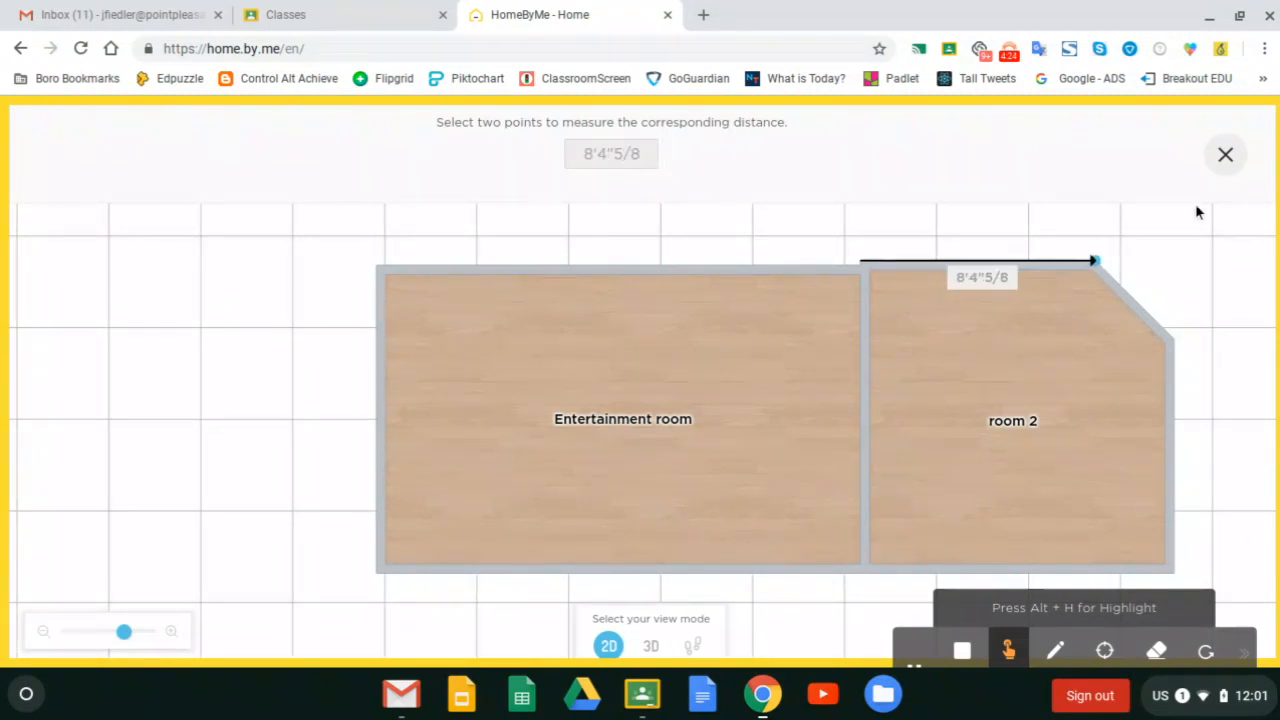
{"action": "left_click", "coordinate": [1225, 154]}
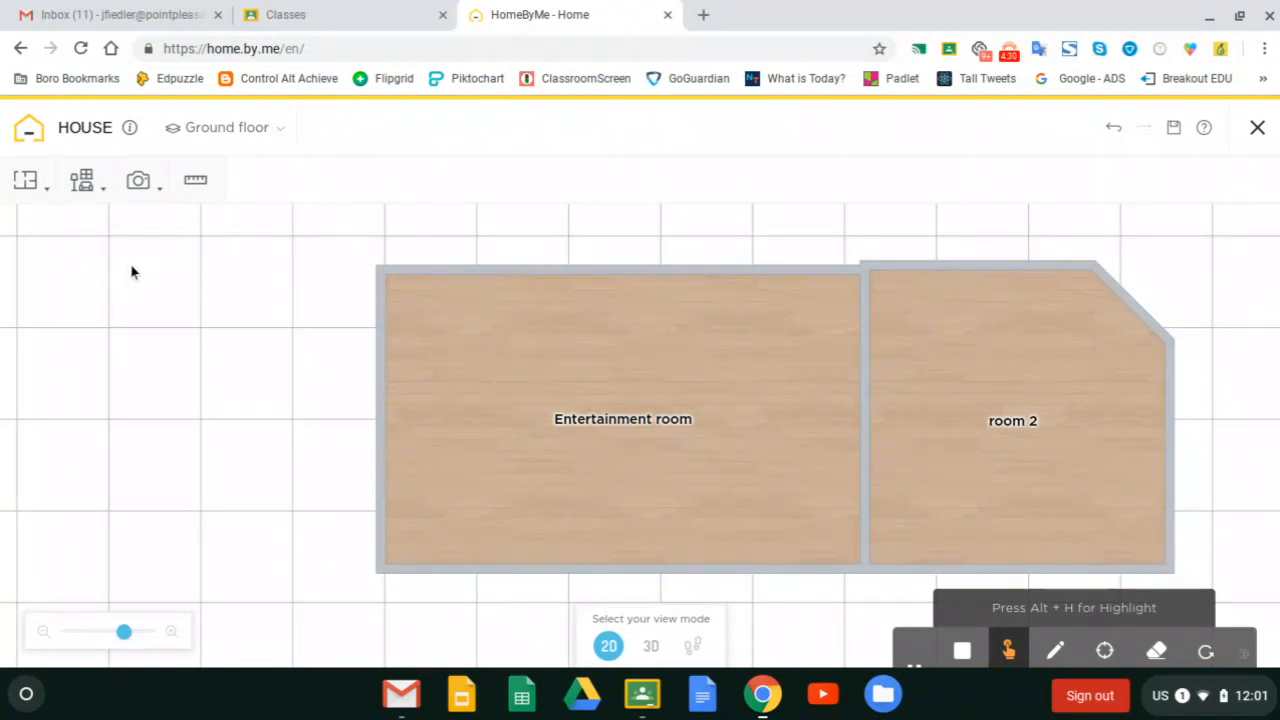
Look through the Build, Furnish, Decorate and Brand Corner product categories, and close the catalog
{"action": "left_click", "coordinate": [82, 181]}
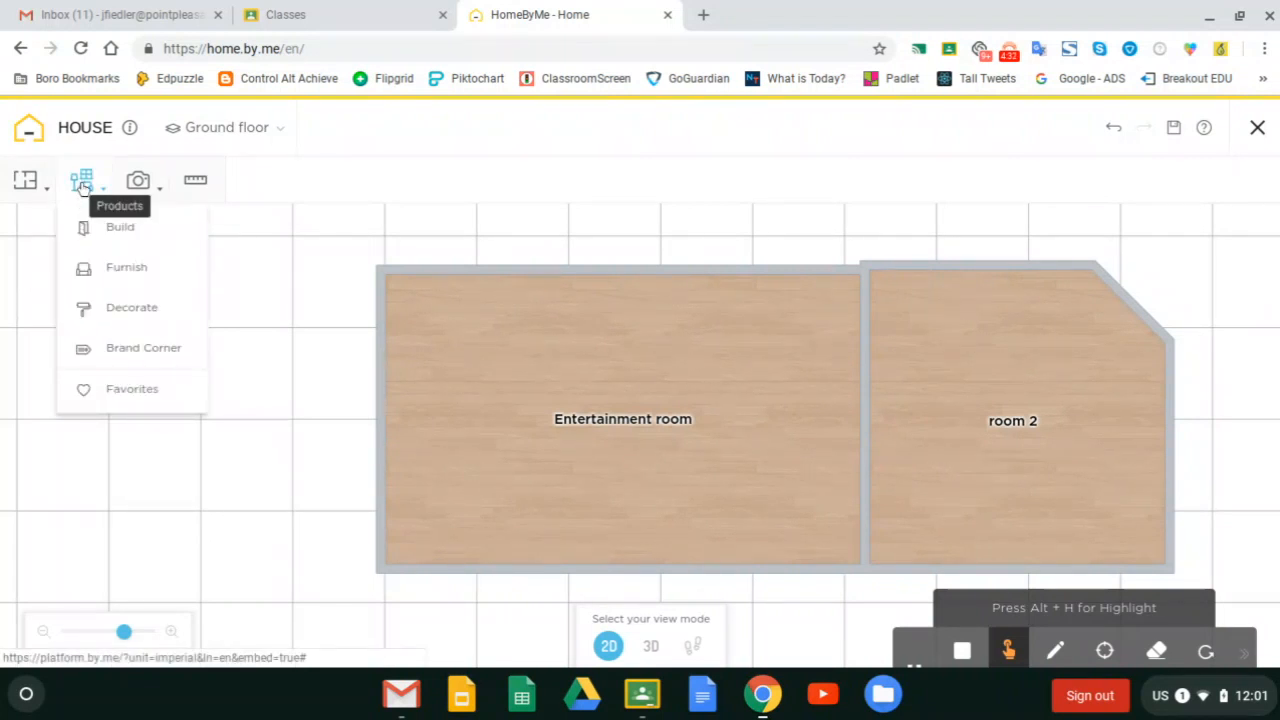
{"action": "left_click", "coordinate": [116, 230]}
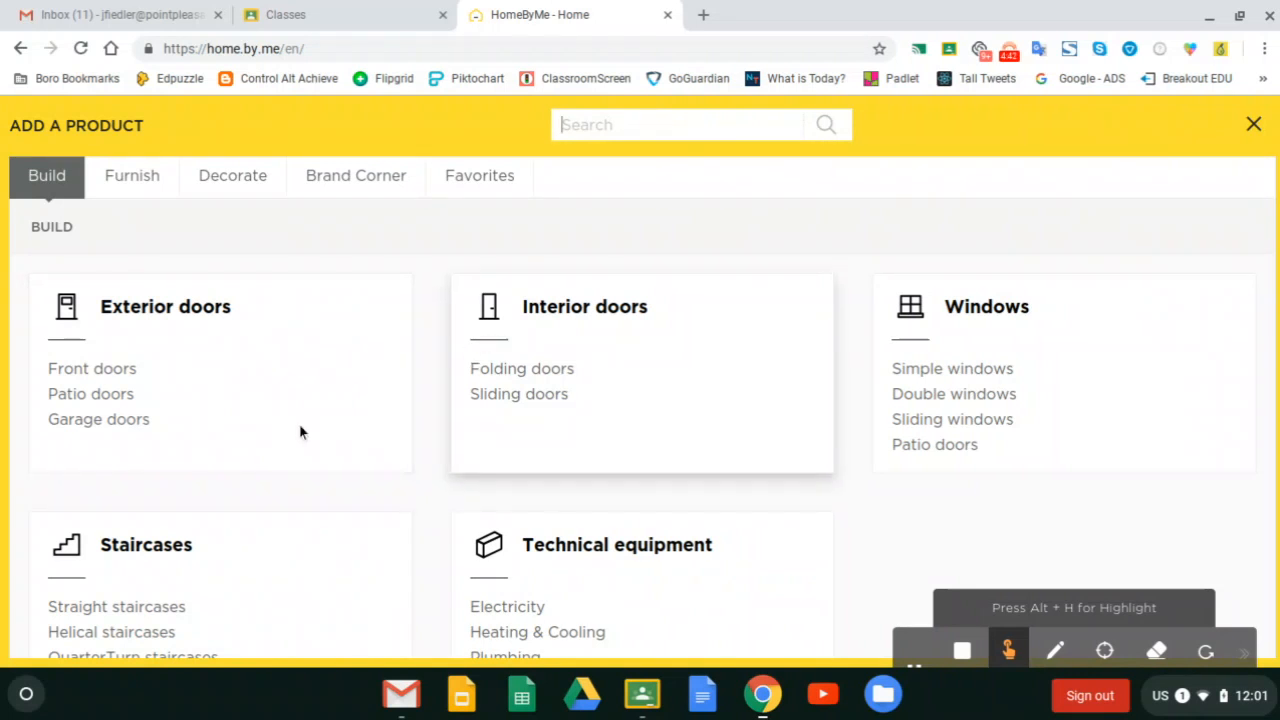
{"action": "scroll", "coordinate": [300, 432], "scroll_direction": "down", "scroll_amount": 1}
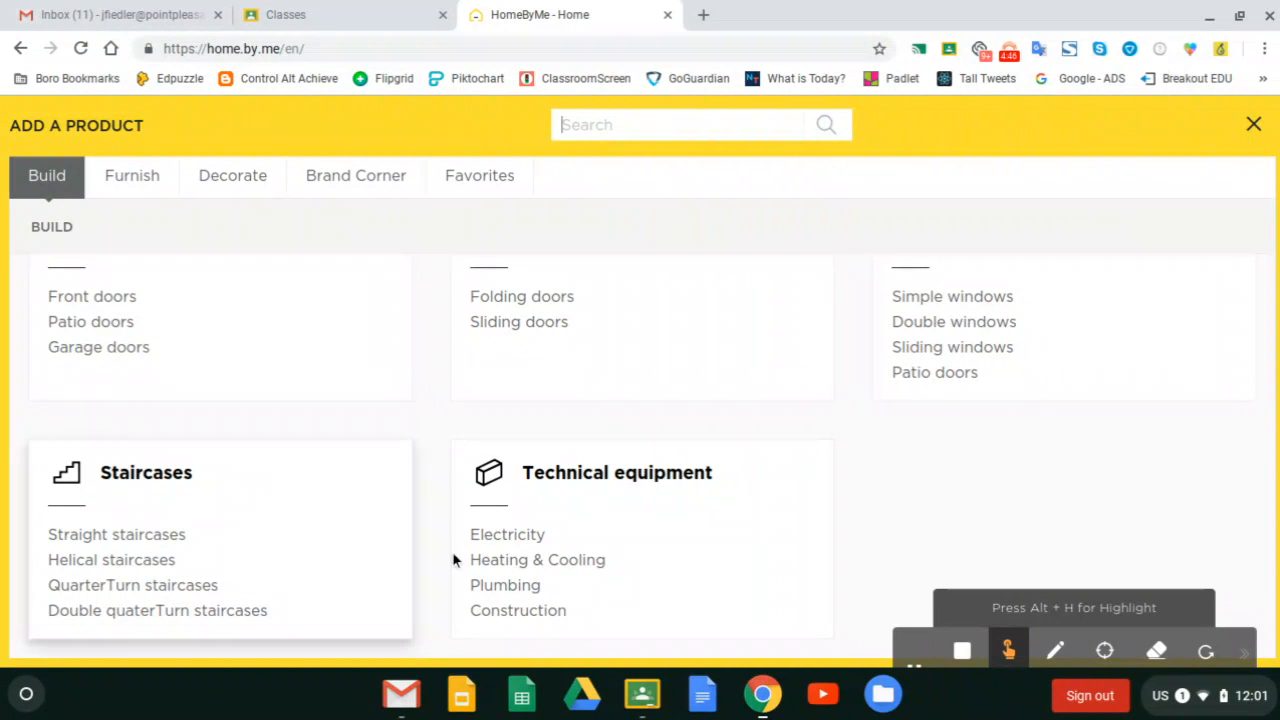
{"action": "scroll", "coordinate": [581, 584], "scroll_direction": "up", "scroll_amount": 1}
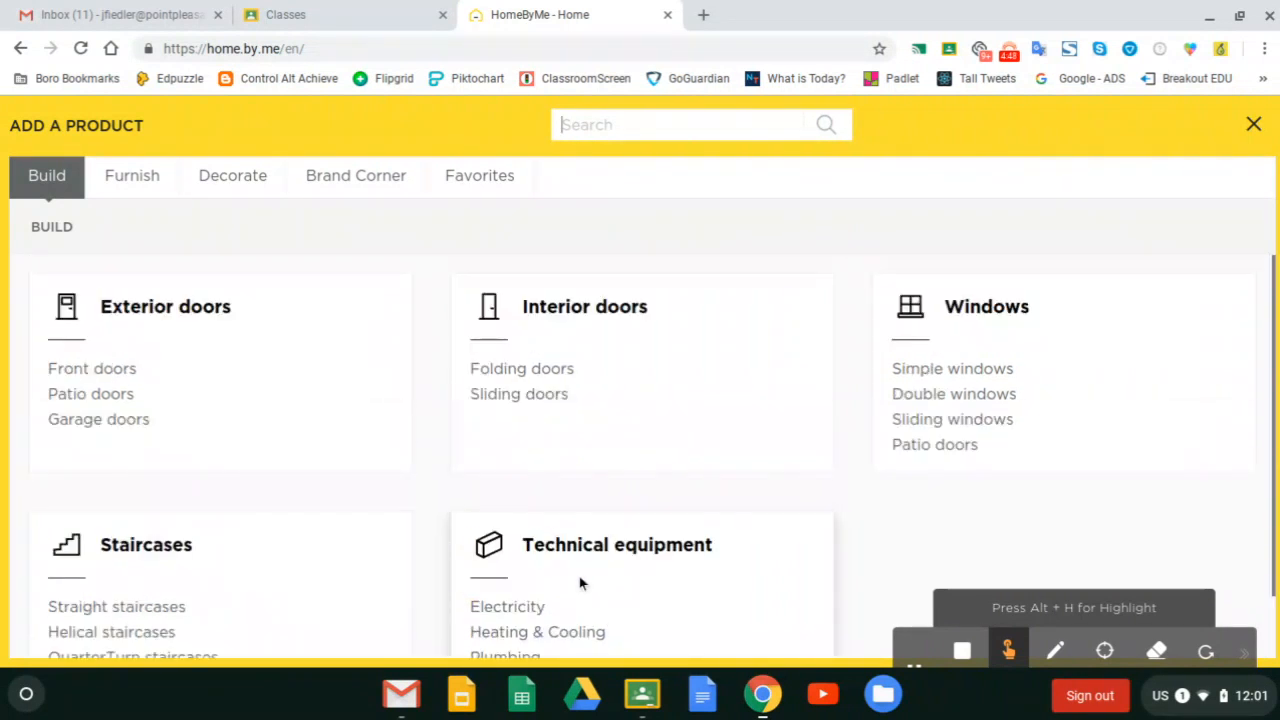
{"action": "left_click", "coordinate": [128, 186]}
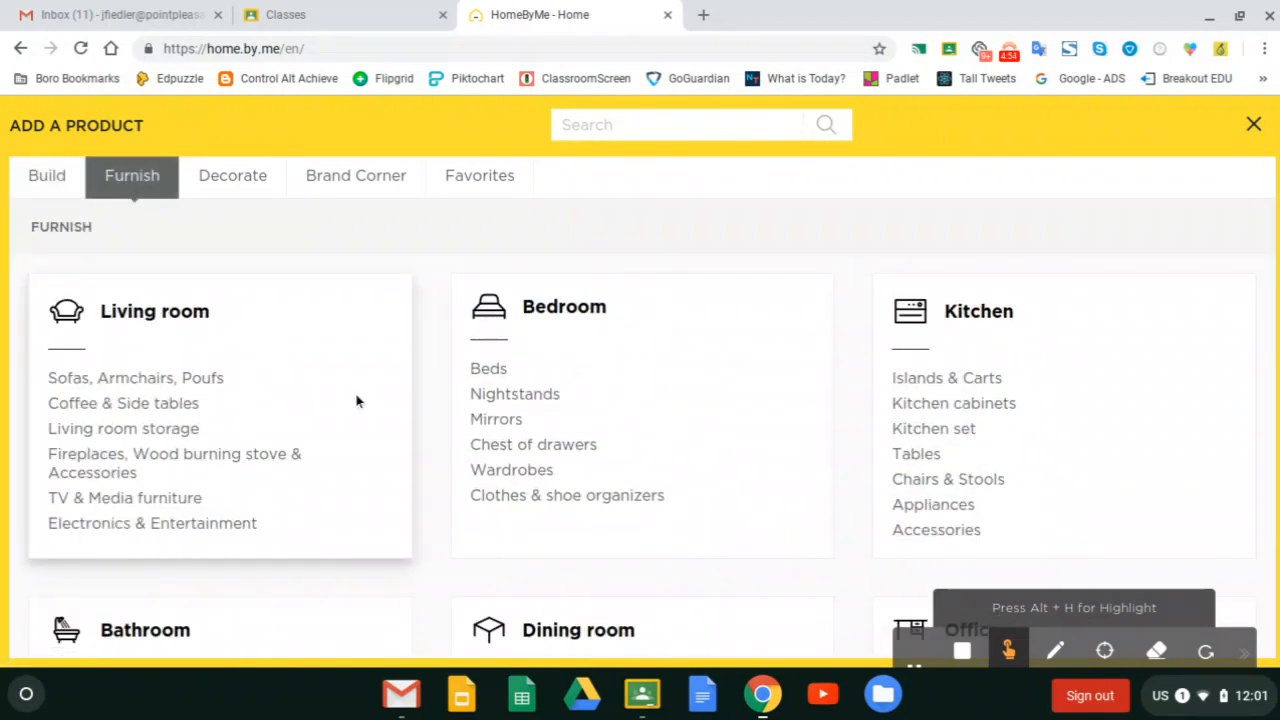
{"action": "scroll", "coordinate": [717, 398], "scroll_direction": "down", "scroll_amount": 1}
{"action": "scroll", "coordinate": [717, 398], "scroll_direction": "down", "scroll_amount": 5}
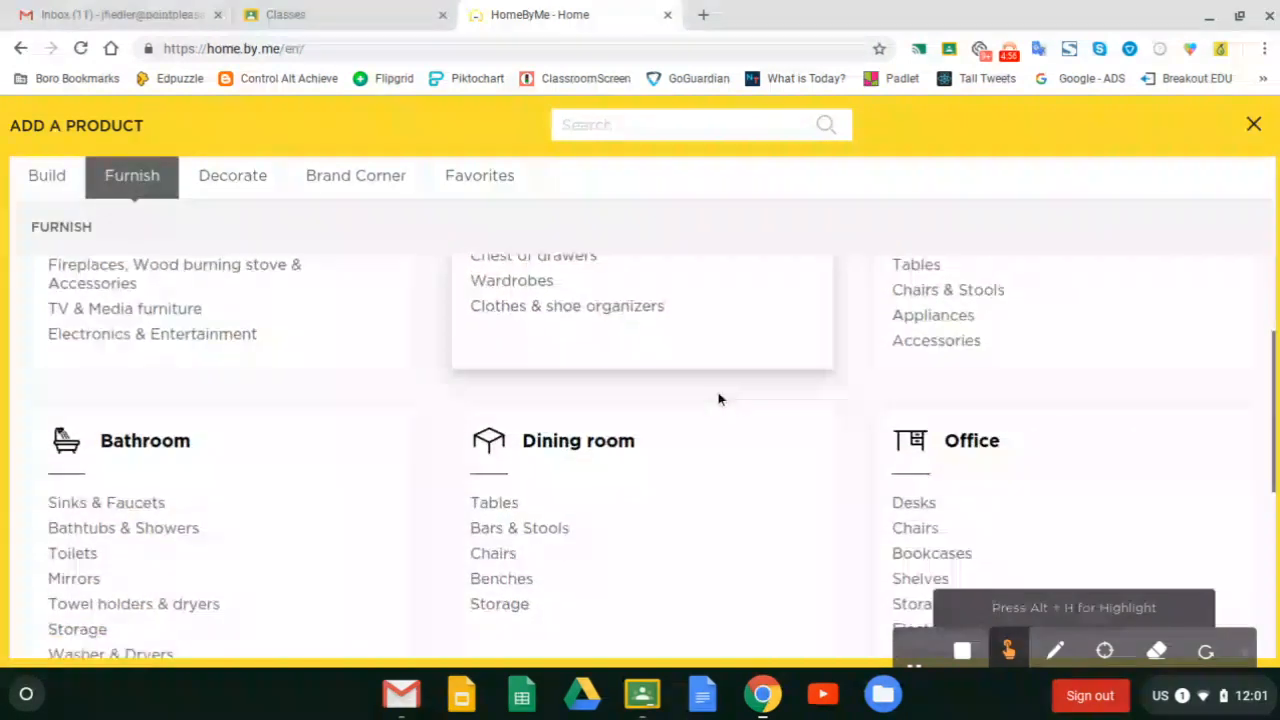
{"action": "scroll", "coordinate": [717, 398], "scroll_direction": "down", "scroll_amount": 1}
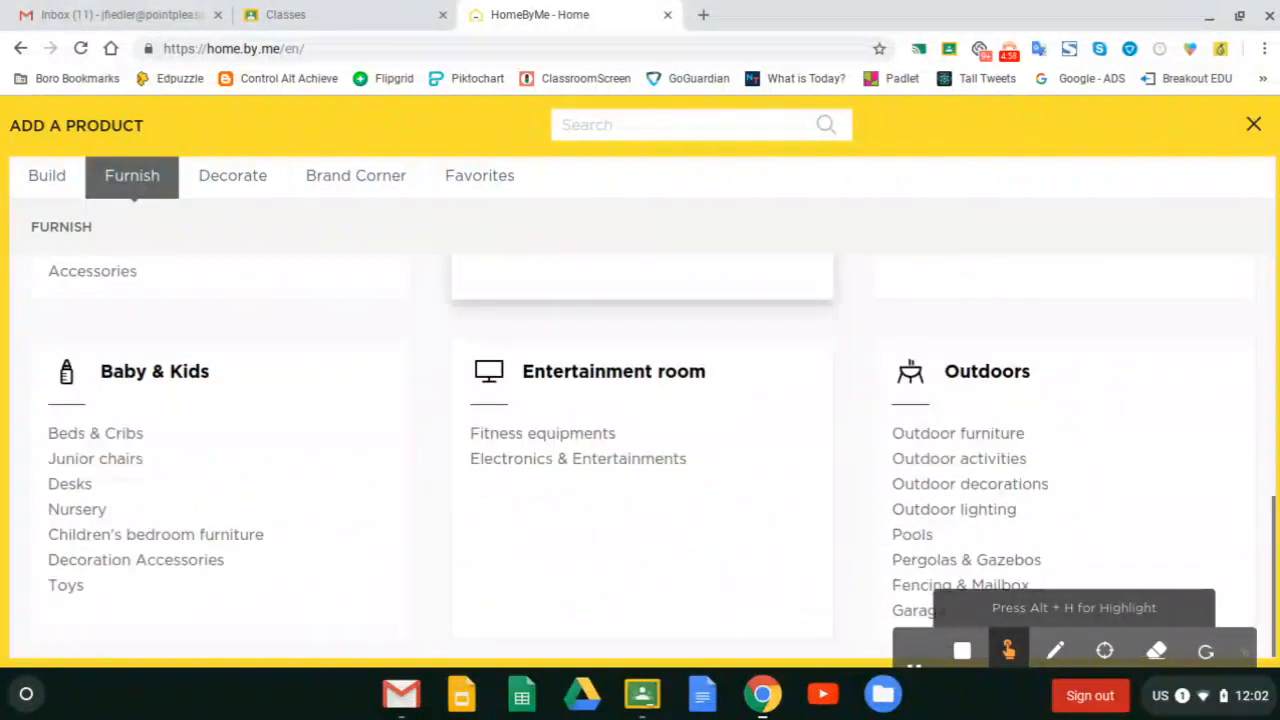
{"action": "scroll", "coordinate": [640, 420], "scroll_direction": "up", "scroll_amount": 6}
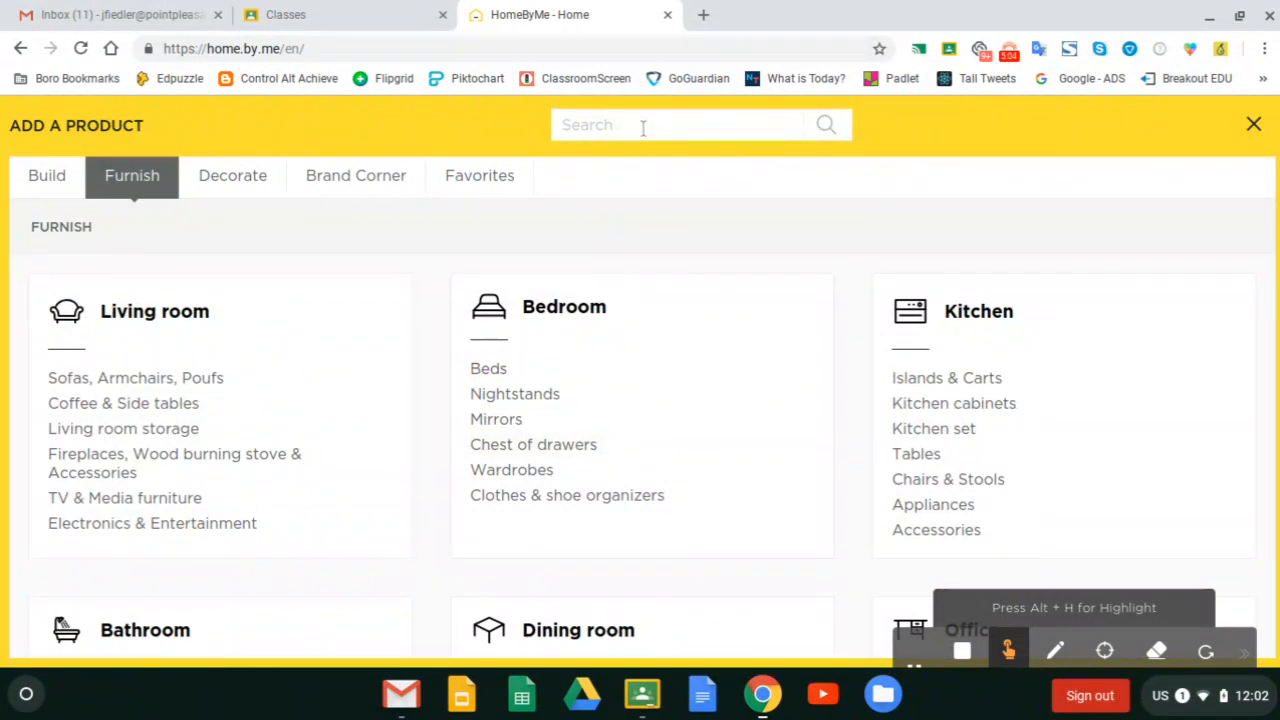
{"action": "left_click", "coordinate": [221, 189]}
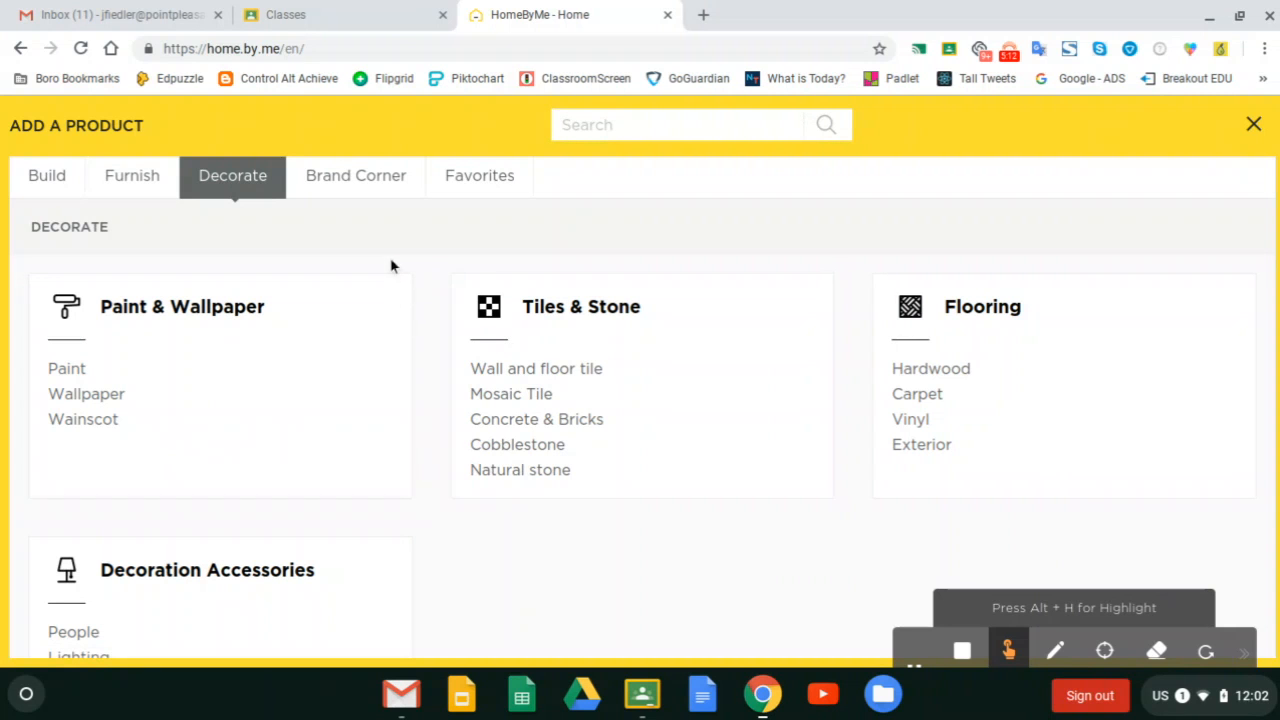
{"action": "left_click", "coordinate": [336, 184]}
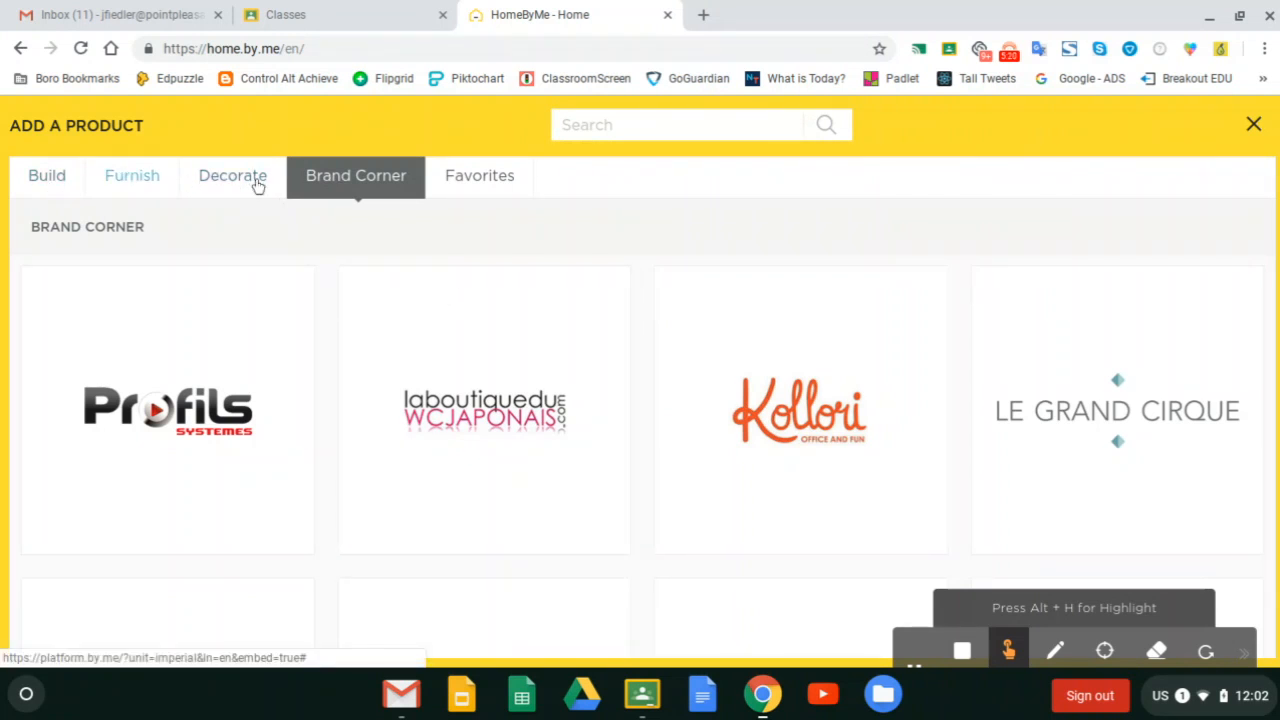
{"action": "left_click", "coordinate": [61, 183]}
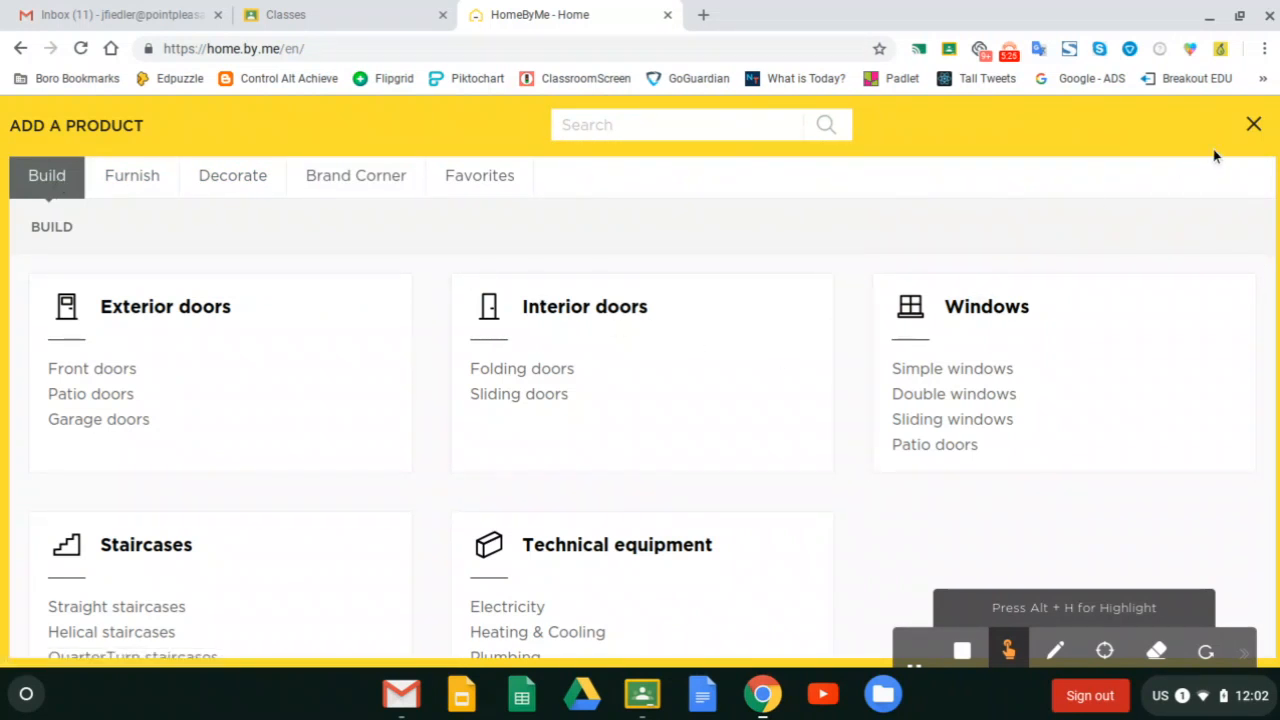
{"action": "left_click", "coordinate": [1253, 125]}
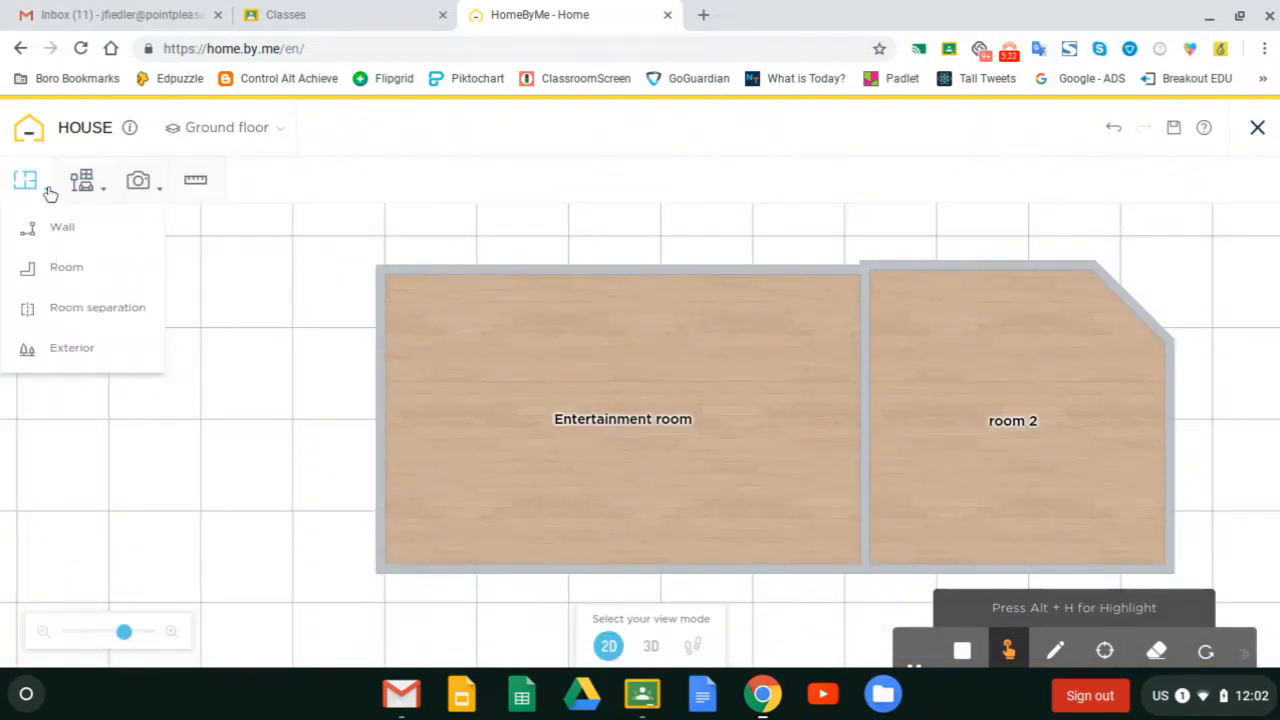
Add a dark-framed Generique simple window near the middle of the entertainment room's left wall
{"action": "mouse_move", "coordinate": [72, 186]}
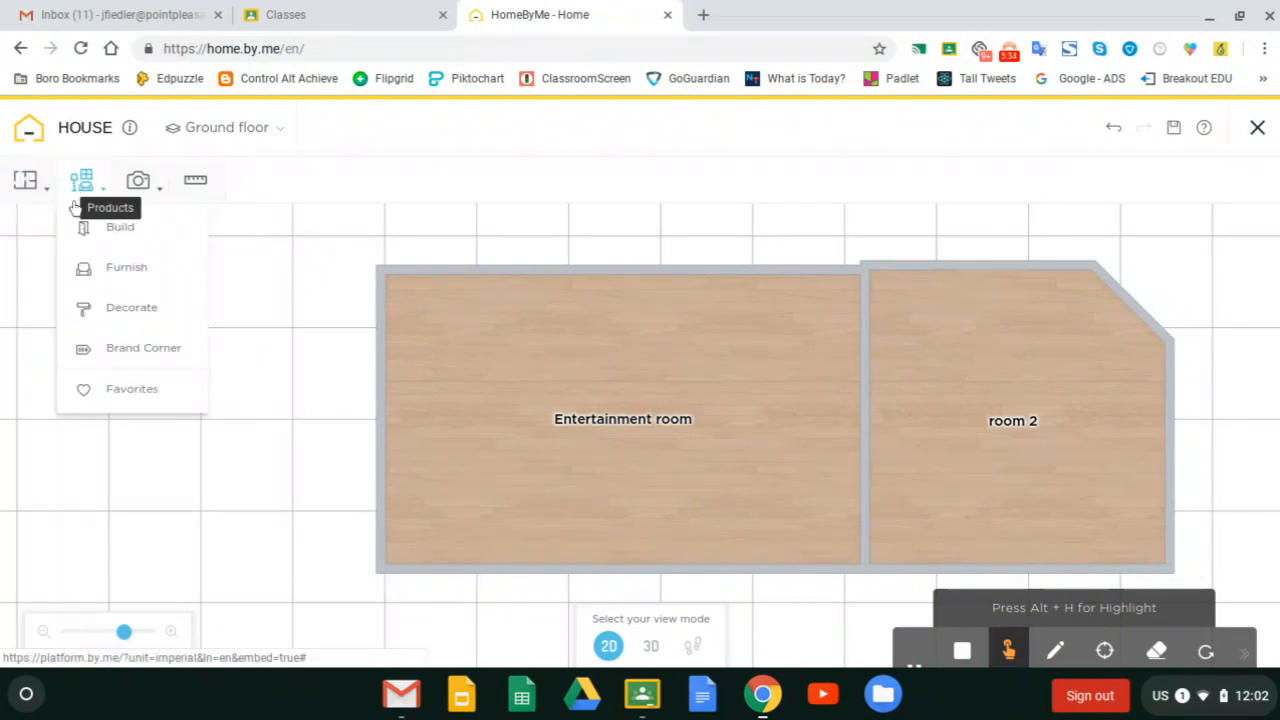
{"action": "left_click", "coordinate": [82, 228]}
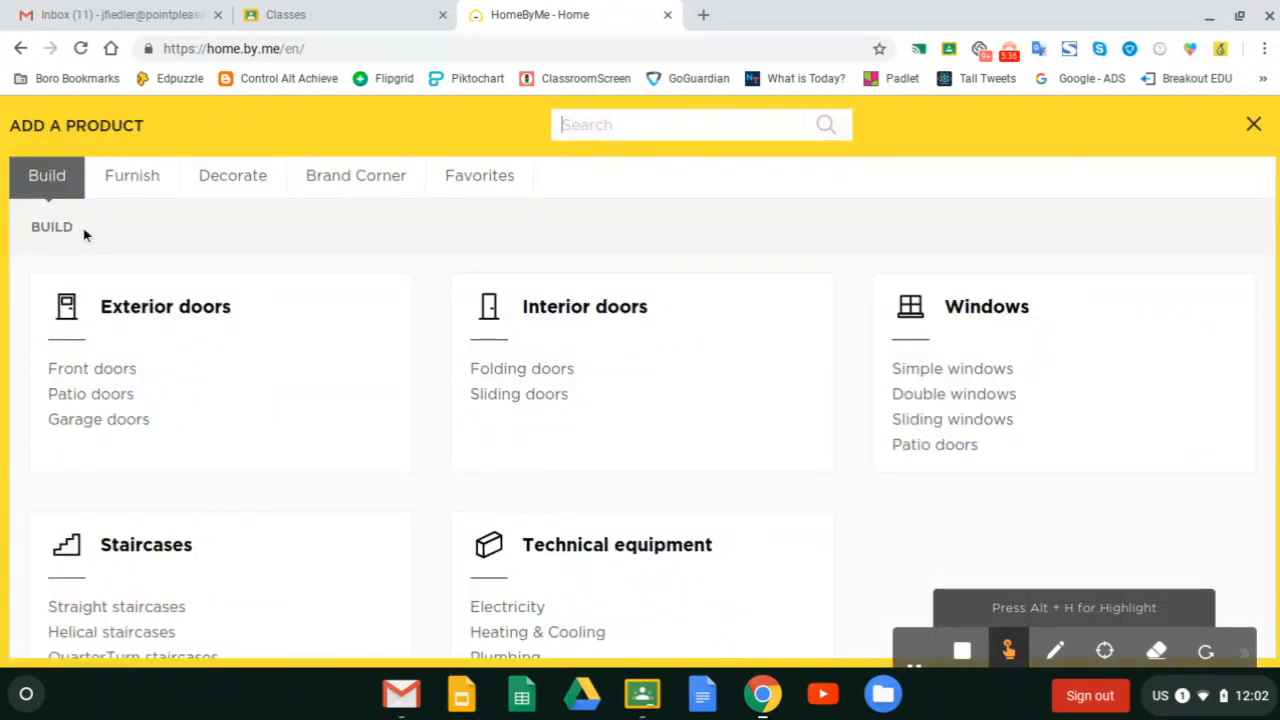
{"action": "left_click", "coordinate": [936, 370]}
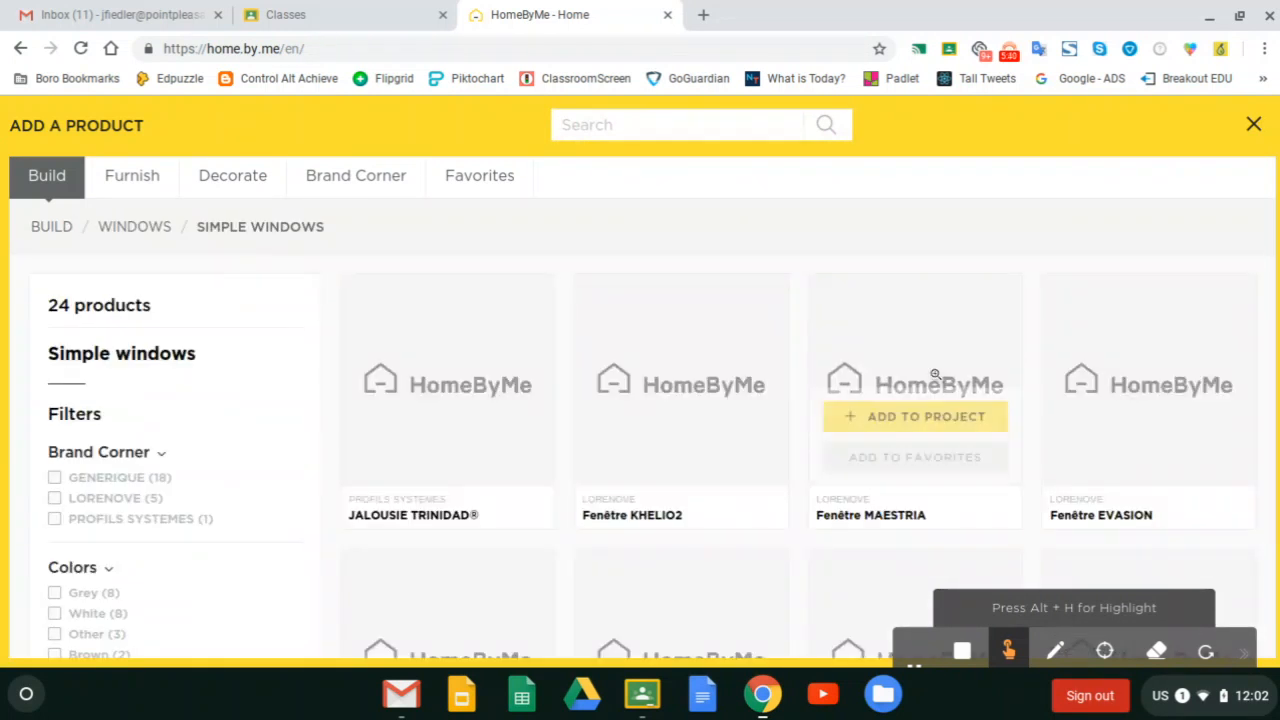
{"action": "scroll", "coordinate": [729, 366], "scroll_direction": "down", "scroll_amount": 3}
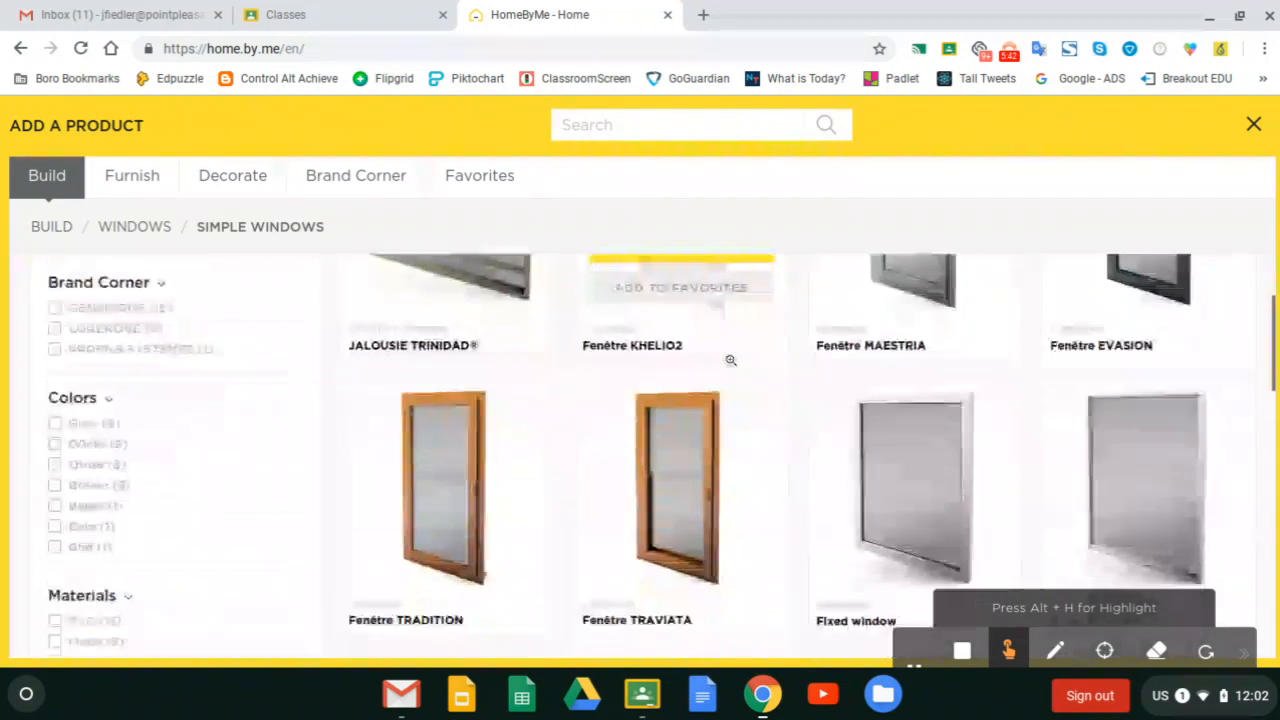
{"action": "scroll", "coordinate": [730, 360], "scroll_direction": "down", "scroll_amount": 4}
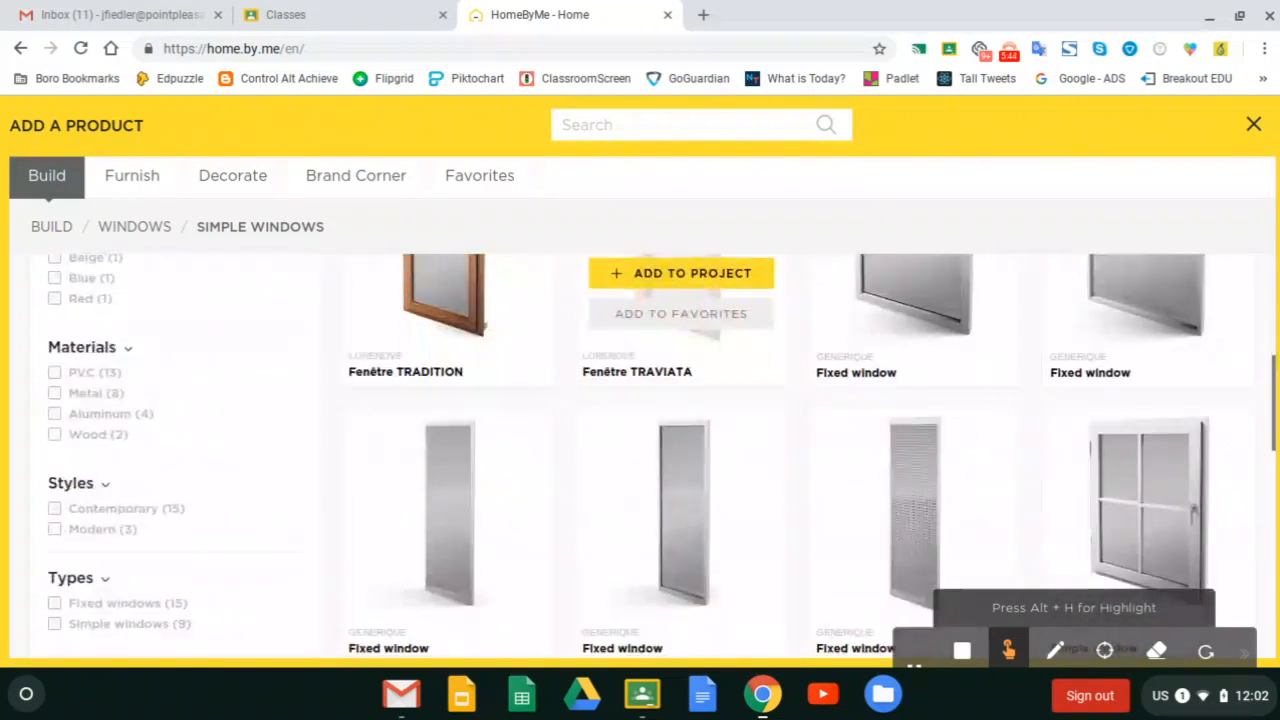
{"action": "scroll", "coordinate": [730, 360], "scroll_direction": "down", "scroll_amount": 3}
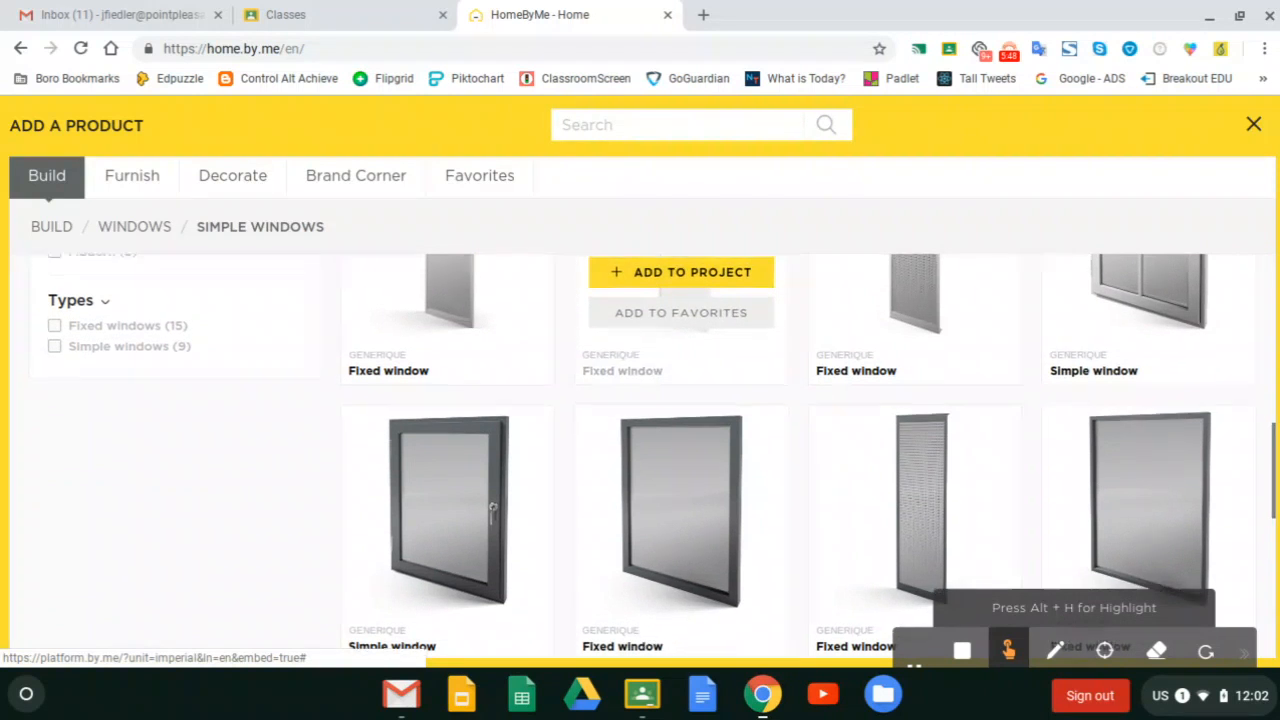
{"action": "scroll", "coordinate": [730, 360], "scroll_direction": "down", "scroll_amount": 1}
{"action": "mouse_move", "coordinate": [483, 413]}
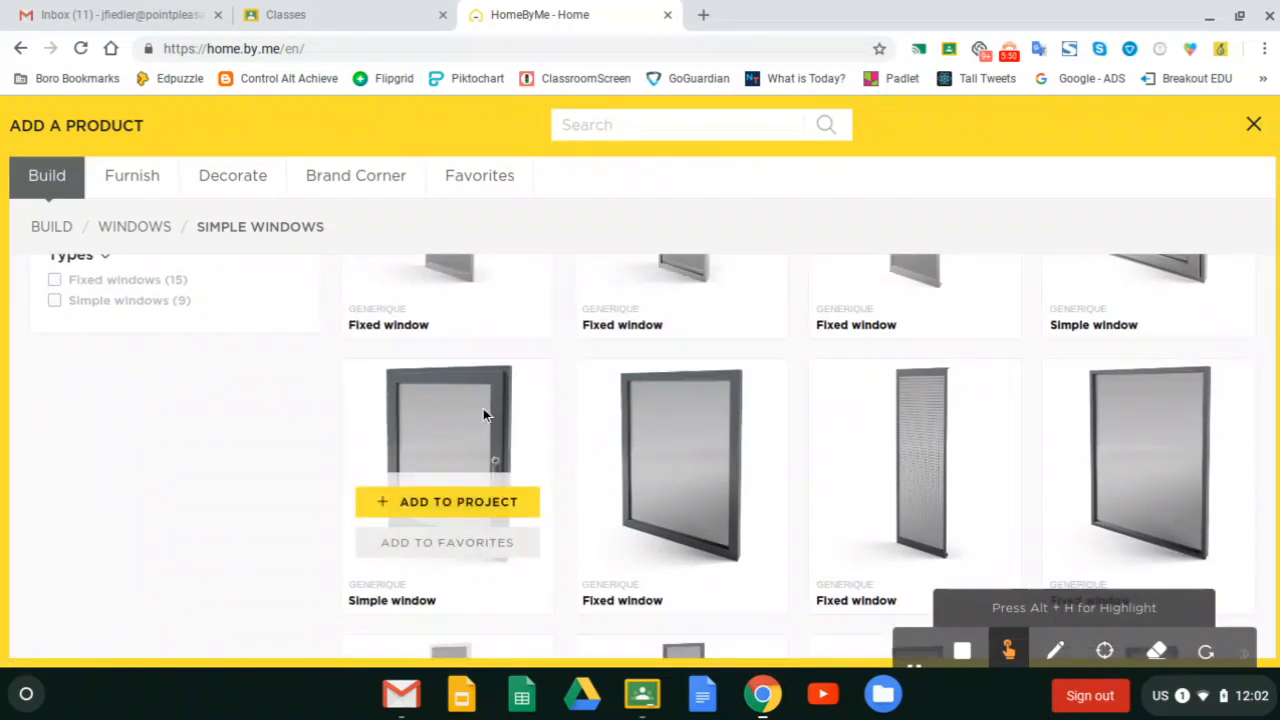
{"action": "left_click", "coordinate": [416, 508]}
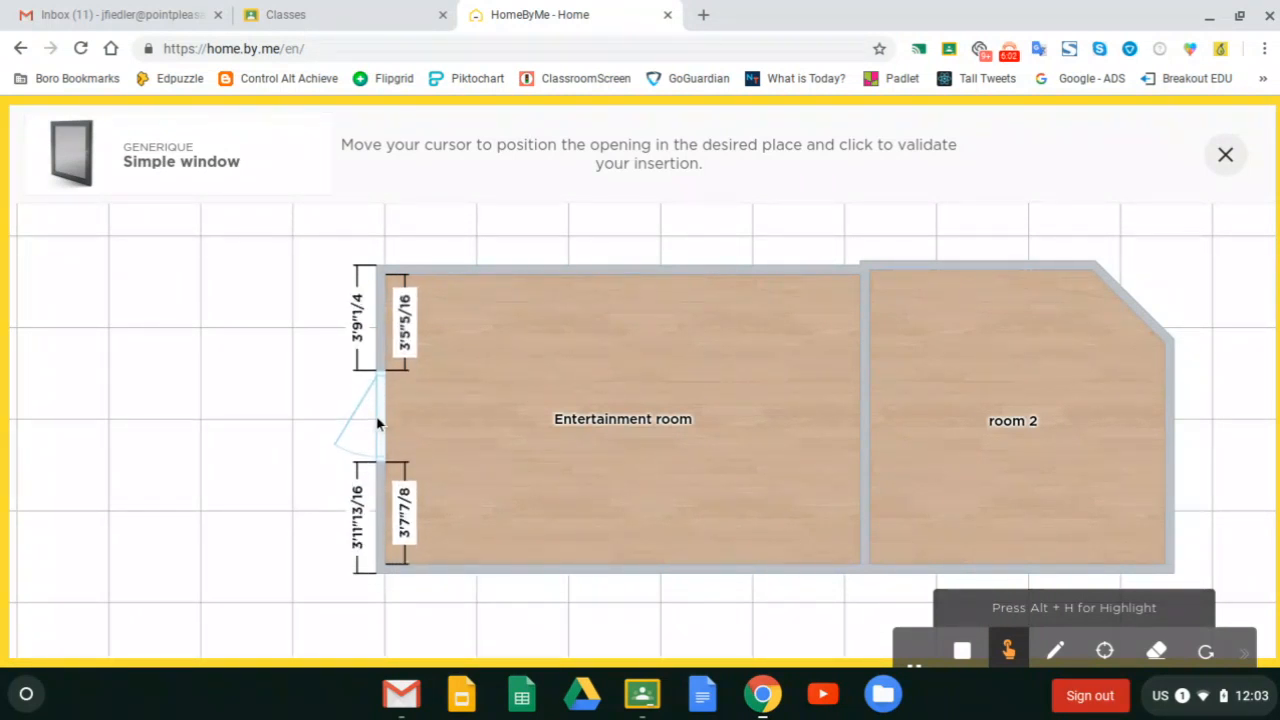
{"action": "left_click", "coordinate": [377, 424]}
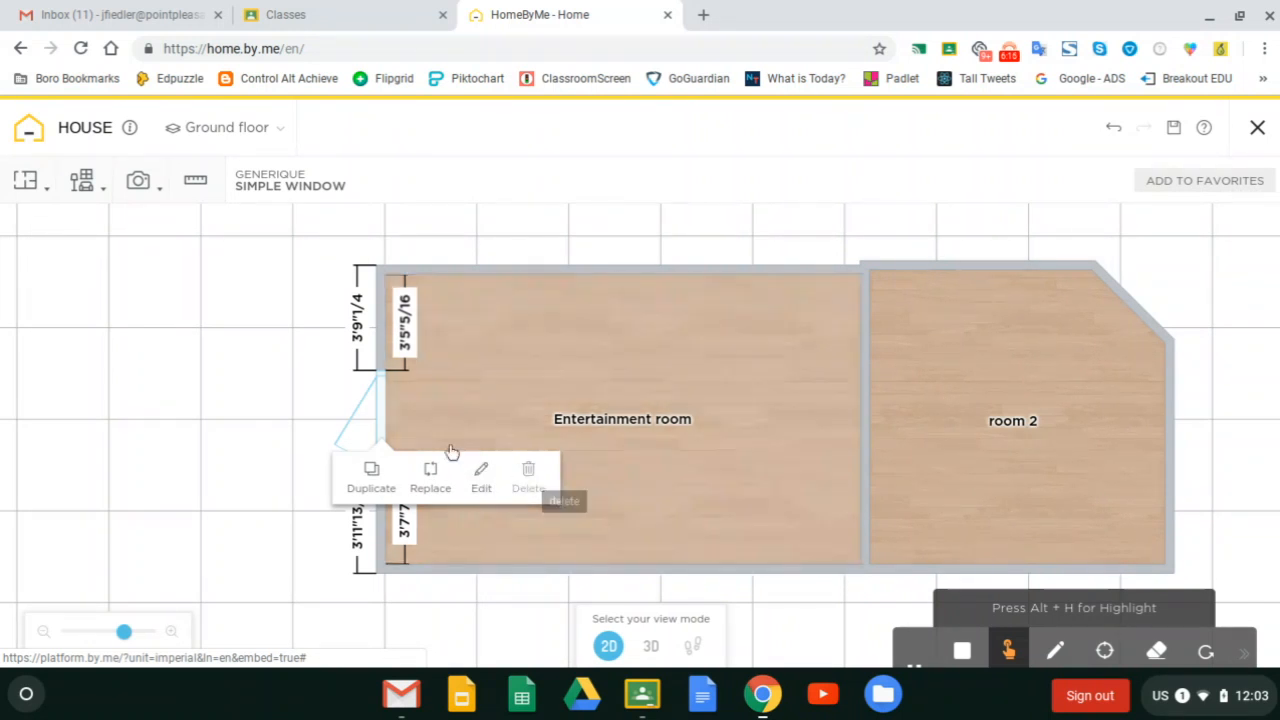
{"action": "left_click", "coordinate": [310, 392]}
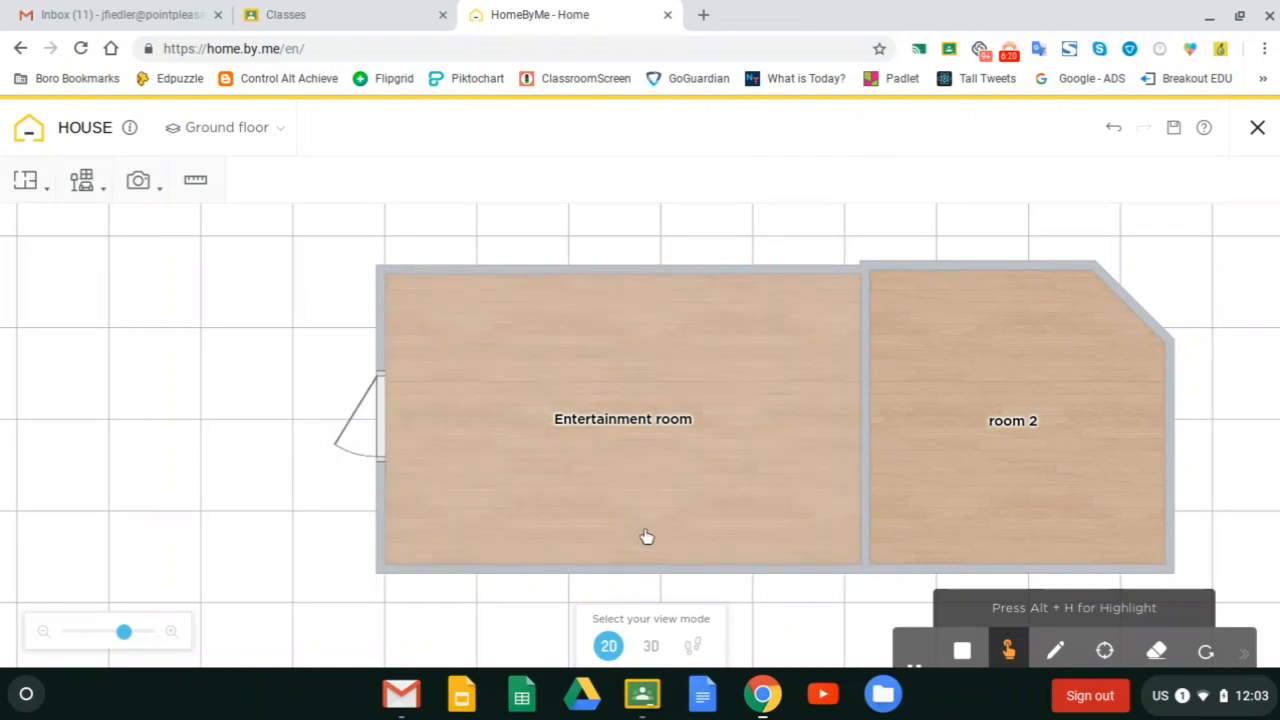
Inspect the new window in 3D from inside and outside the entertainment room, and return to the 2D plan
{"action": "left_click", "coordinate": [651, 647]}
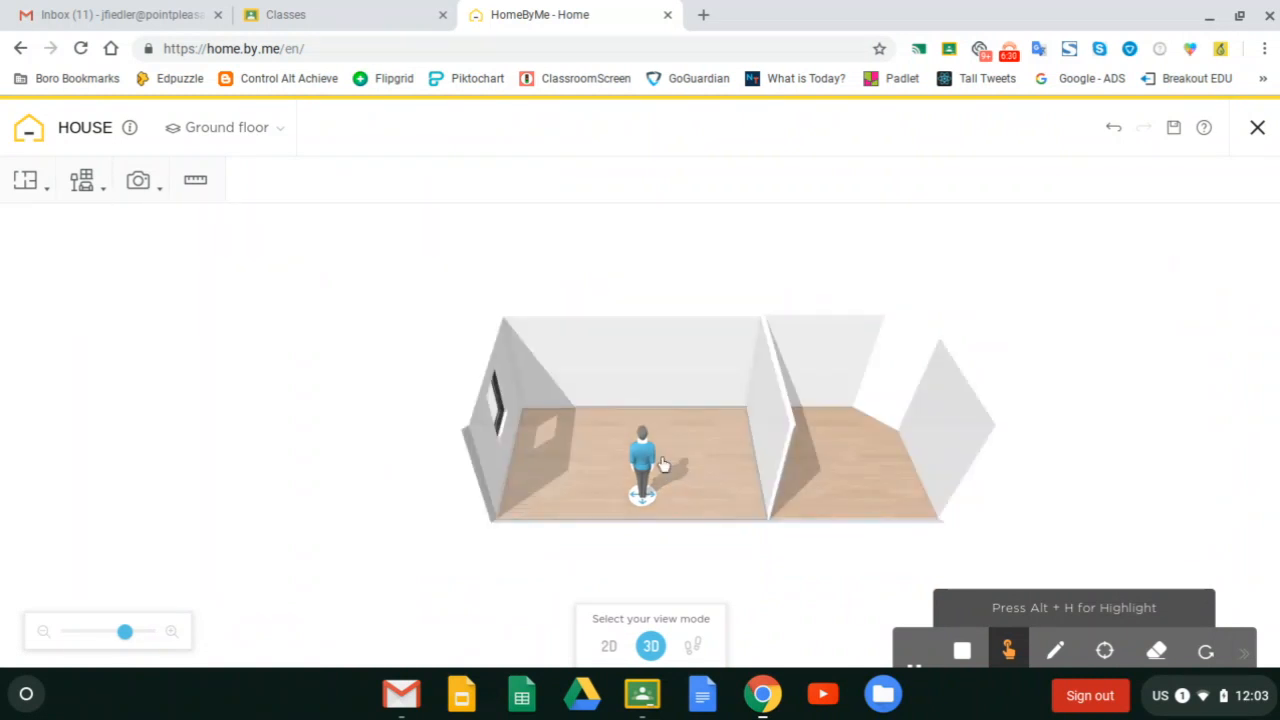
{"action": "mouse_move", "coordinate": [646, 468]}
{"action": "left_click_drag", "start_coordinate": [646, 468], "coordinate": [591, 448]}
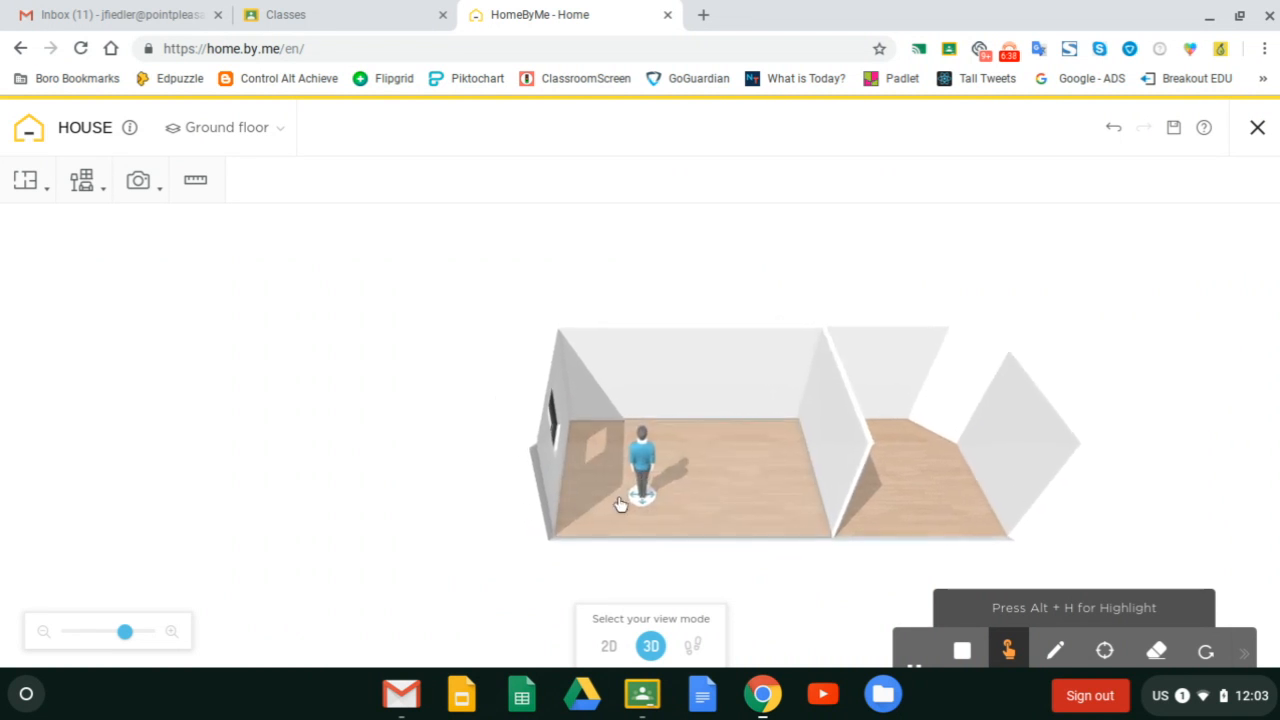
{"action": "left_click_drag", "start_coordinate": [636, 470], "coordinate": [463, 465]}
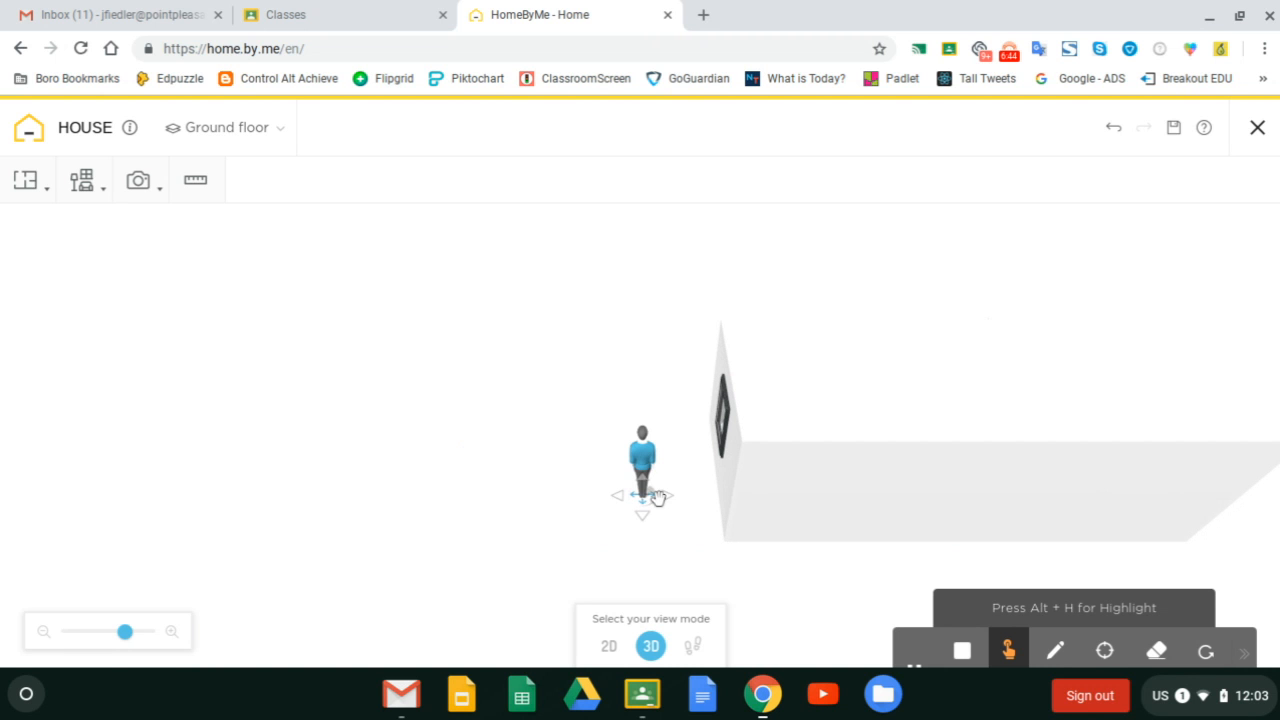
{"action": "left_click_drag", "start_coordinate": [655, 500], "coordinate": [616, 506]}
{"action": "left_click_drag", "start_coordinate": [821, 483], "coordinate": [811, 400]}
{"action": "left_click_drag", "start_coordinate": [791, 446], "coordinate": [906, 409]}
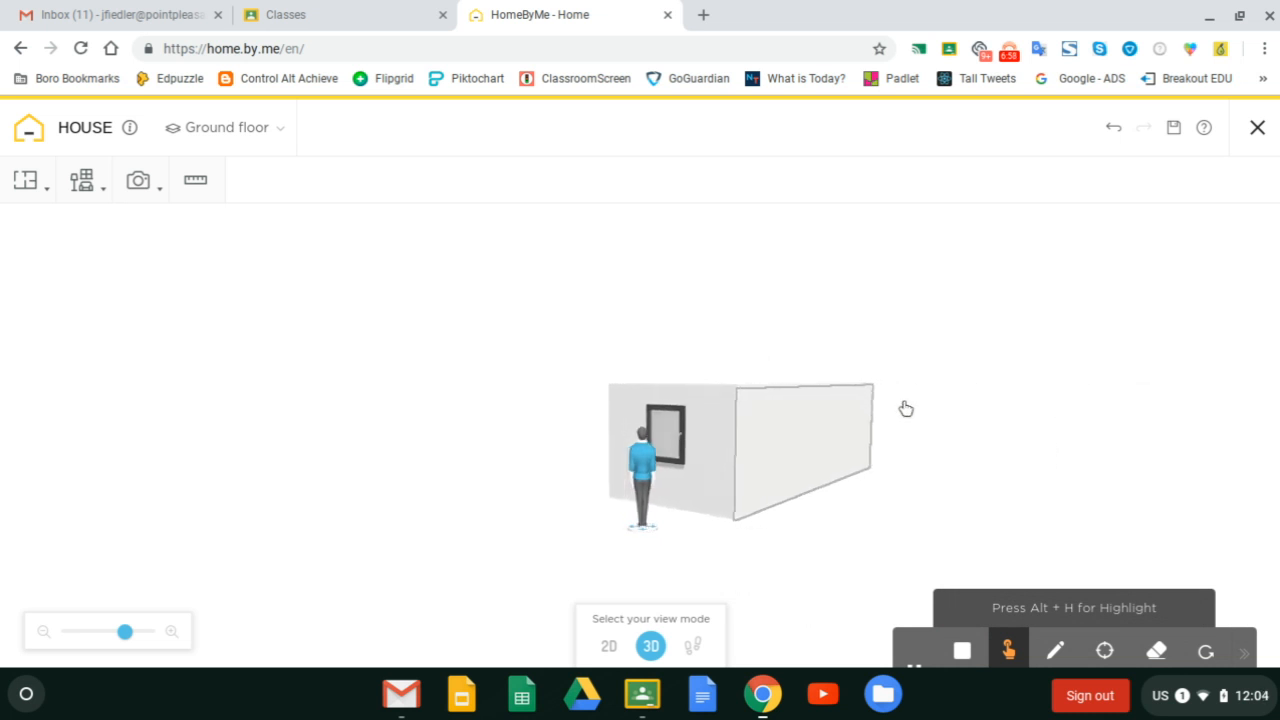
{"action": "left_click", "coordinate": [608, 647]}
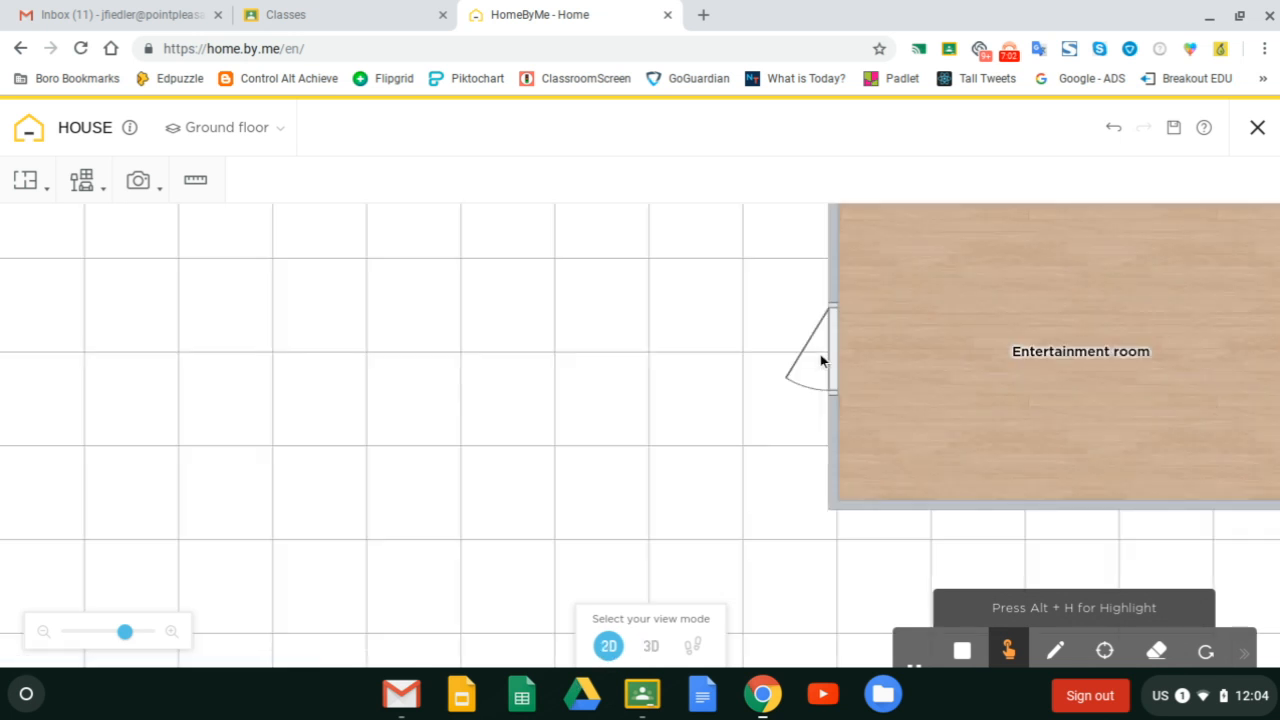
Add the Gautier 90X190 bed with wooden headboard to the entertainment room, with its head against the upper wall
{"action": "left_click_drag", "start_coordinate": [671, 406], "coordinate": [322, 484]}
{"action": "left_click", "coordinate": [83, 180]}
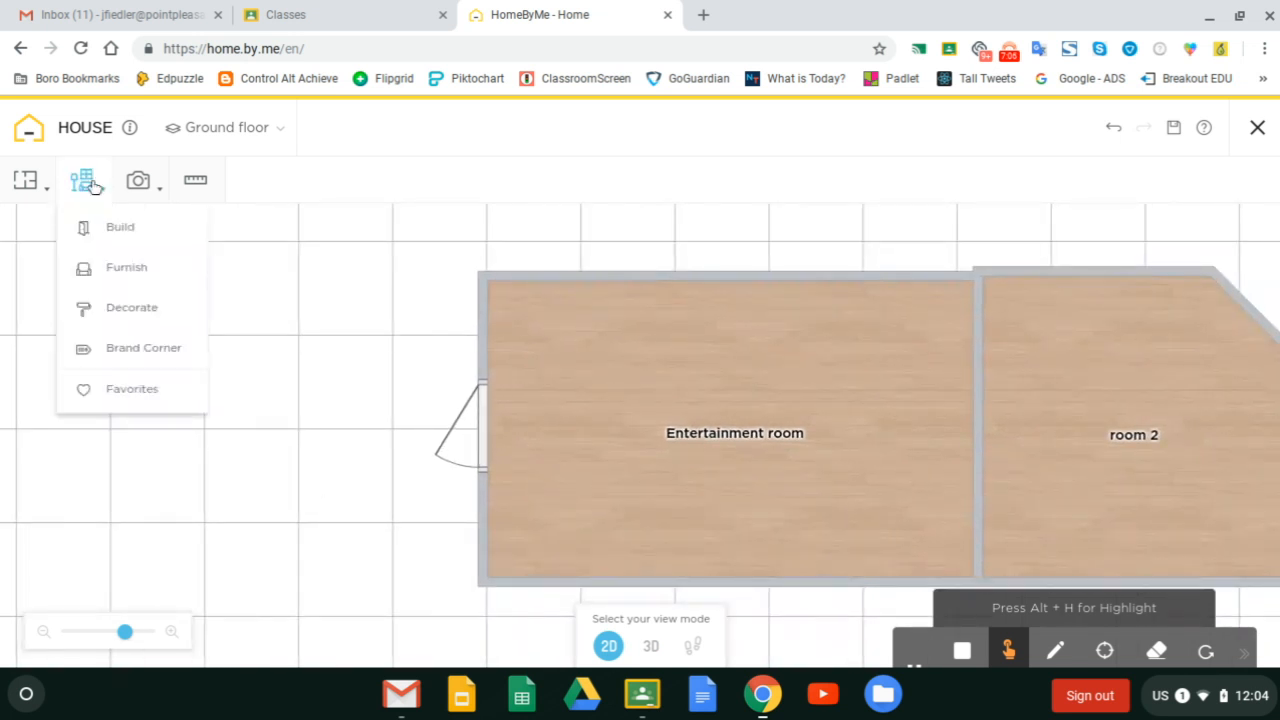
{"action": "left_click", "coordinate": [120, 268]}
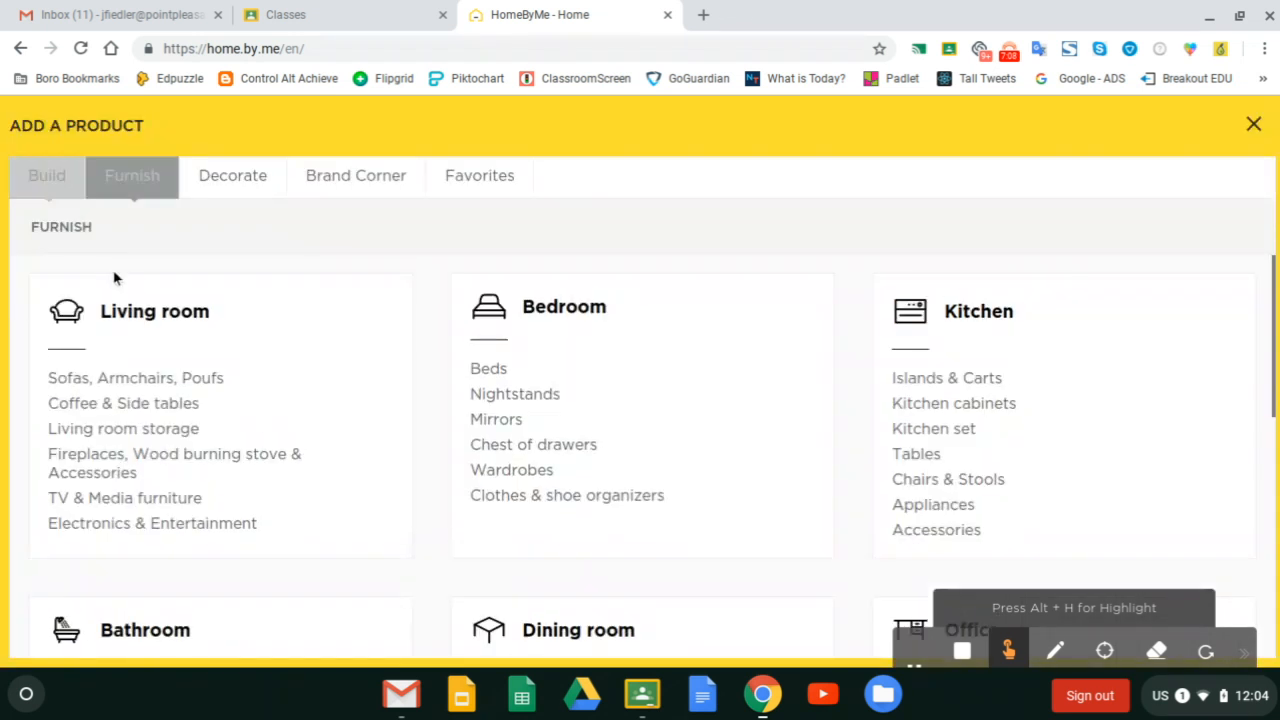
{"action": "left_click", "coordinate": [496, 369]}
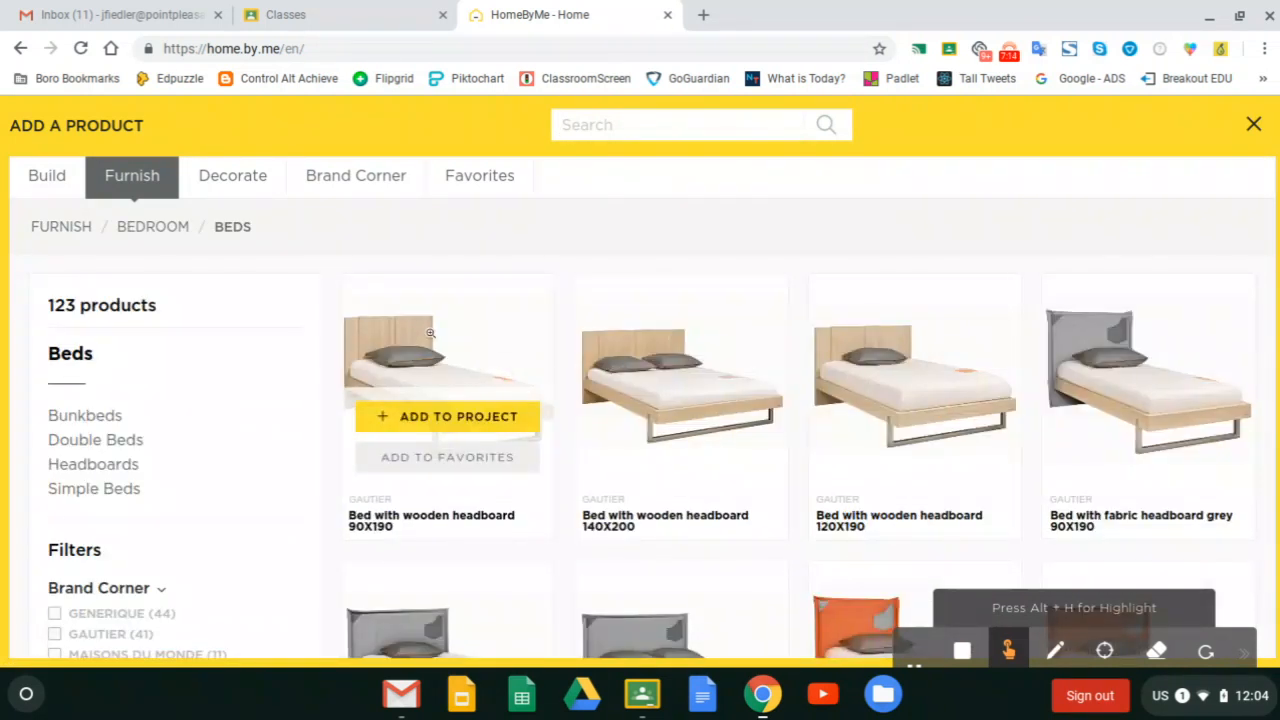
{"action": "left_click", "coordinate": [420, 420]}
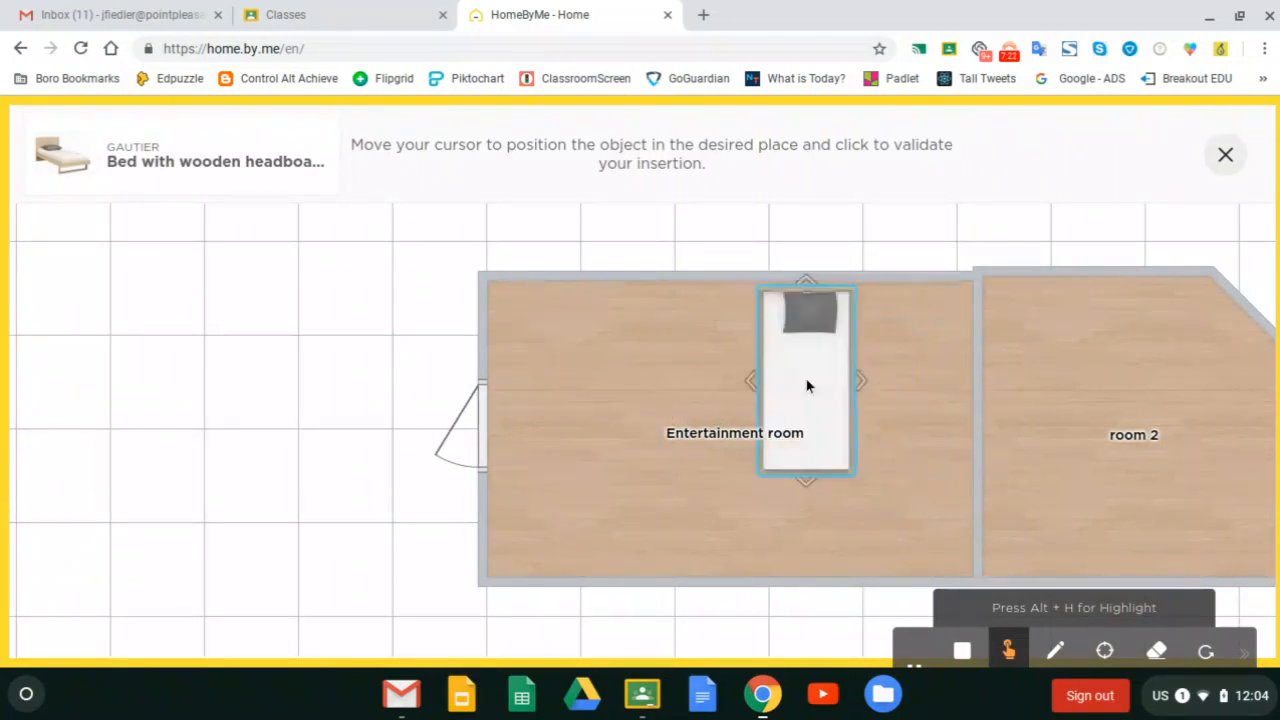
{"action": "left_click", "coordinate": [810, 383]}
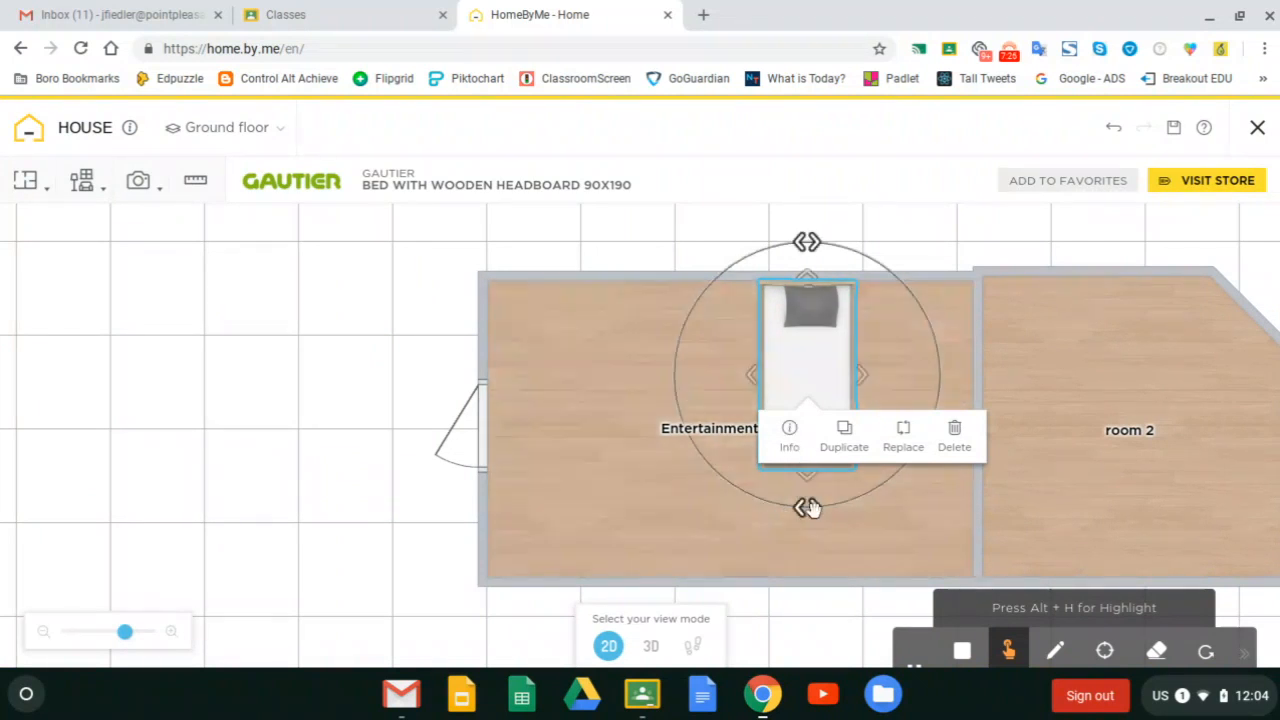
Move the bed away from the entertainment room's upper wall and slightly closer to the partition with room 2
{"action": "left_click_drag", "start_coordinate": [815, 510], "coordinate": [517, 514]}
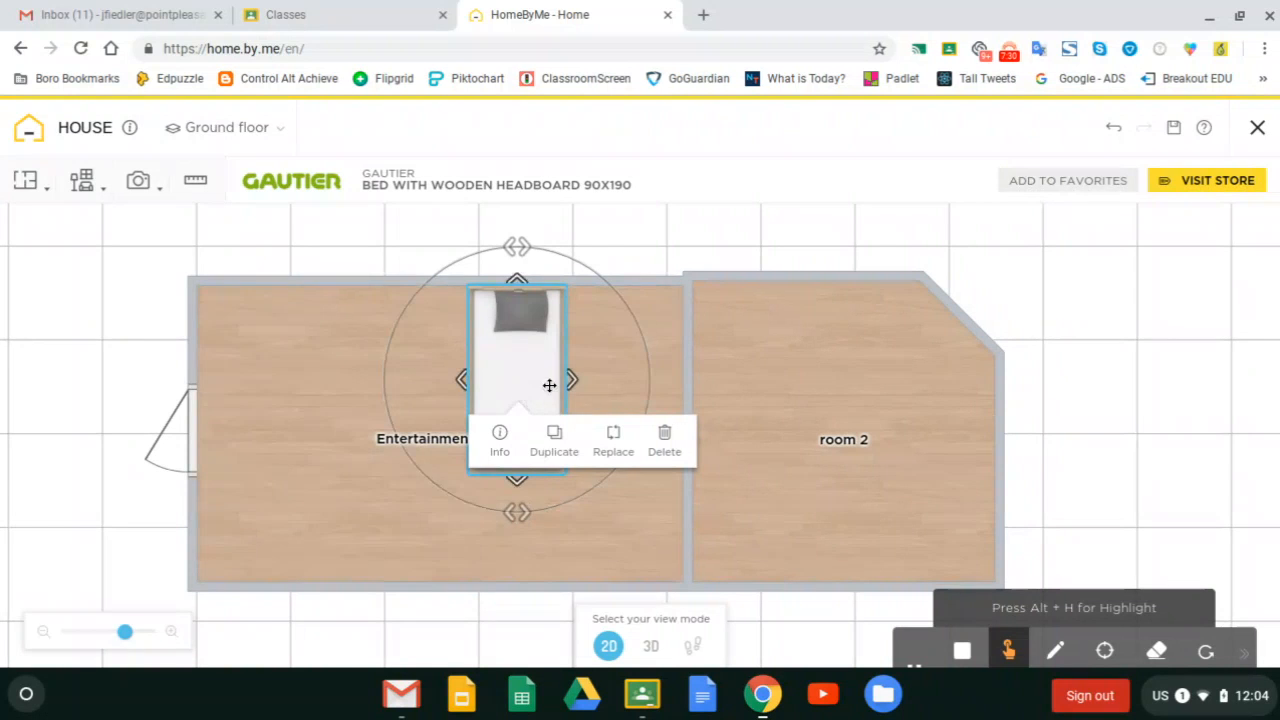
{"action": "left_click", "coordinate": [347, 538]}
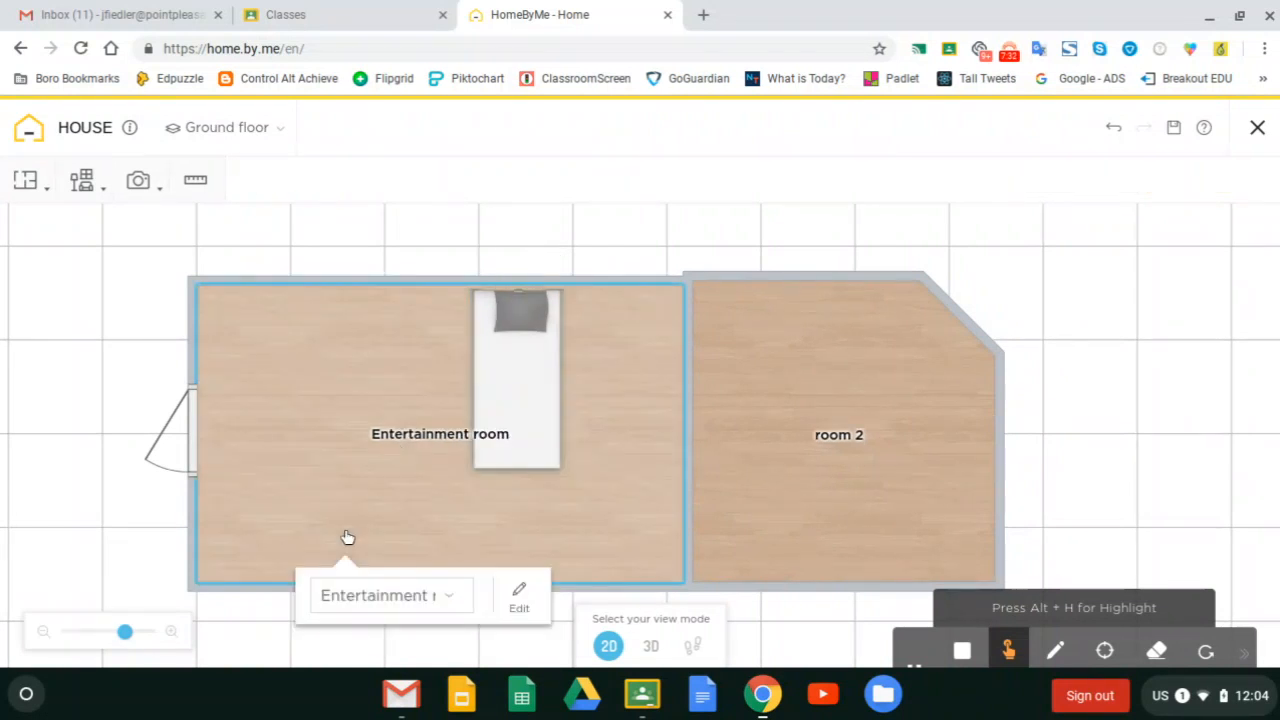
{"action": "left_click", "coordinate": [508, 390]}
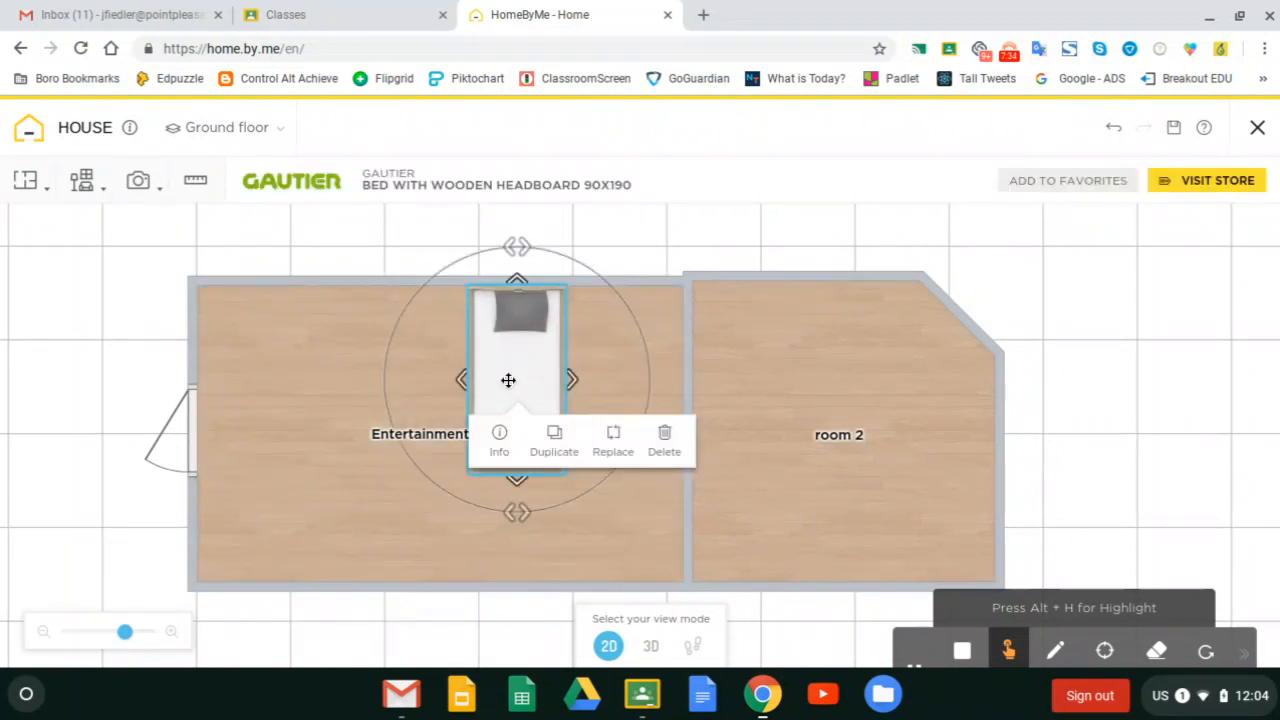
{"action": "mouse_move", "coordinate": [519, 248]}
{"action": "left_mouse_down"}
{"action": "mouse_move", "coordinate": [603, 277]}
{"action": "mouse_move", "coordinate": [563, 280]}
{"action": "mouse_move", "coordinate": [480, 251]}
{"action": "mouse_move", "coordinate": [517, 247]}
{"action": "left_mouse_up"}
{"action": "left_click", "coordinate": [368, 495]}
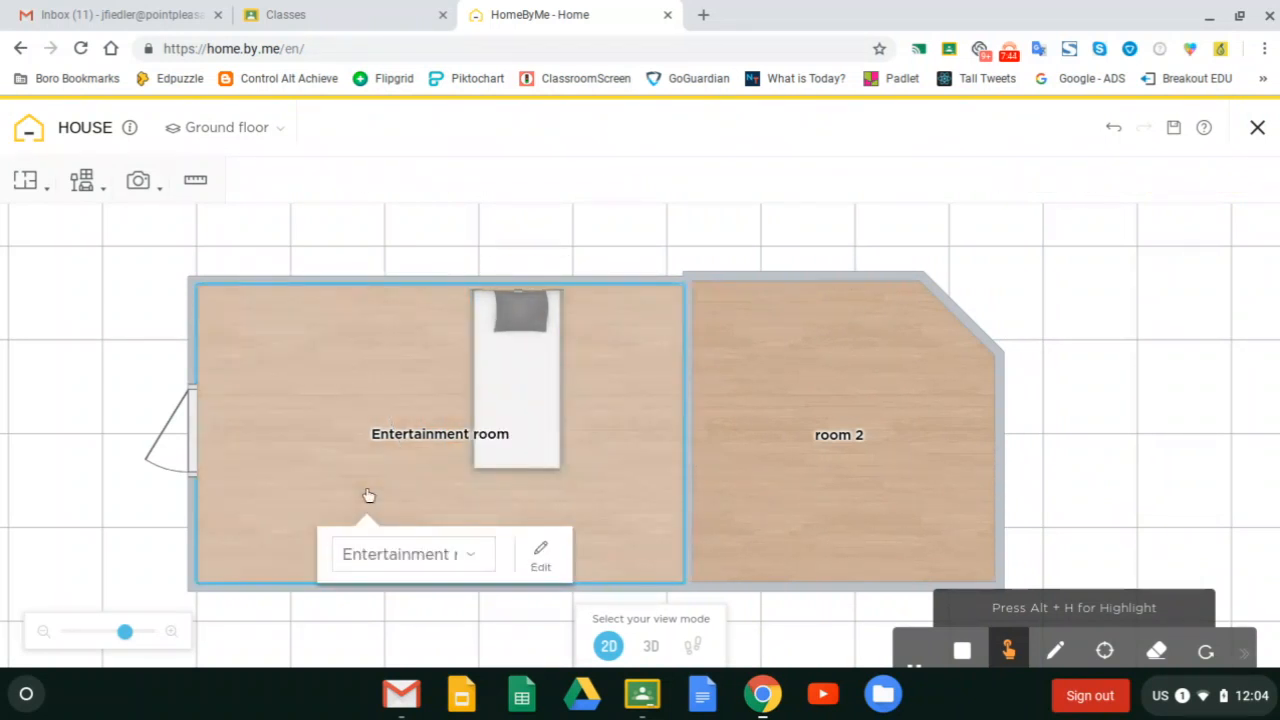
{"action": "left_click", "coordinate": [500, 408]}
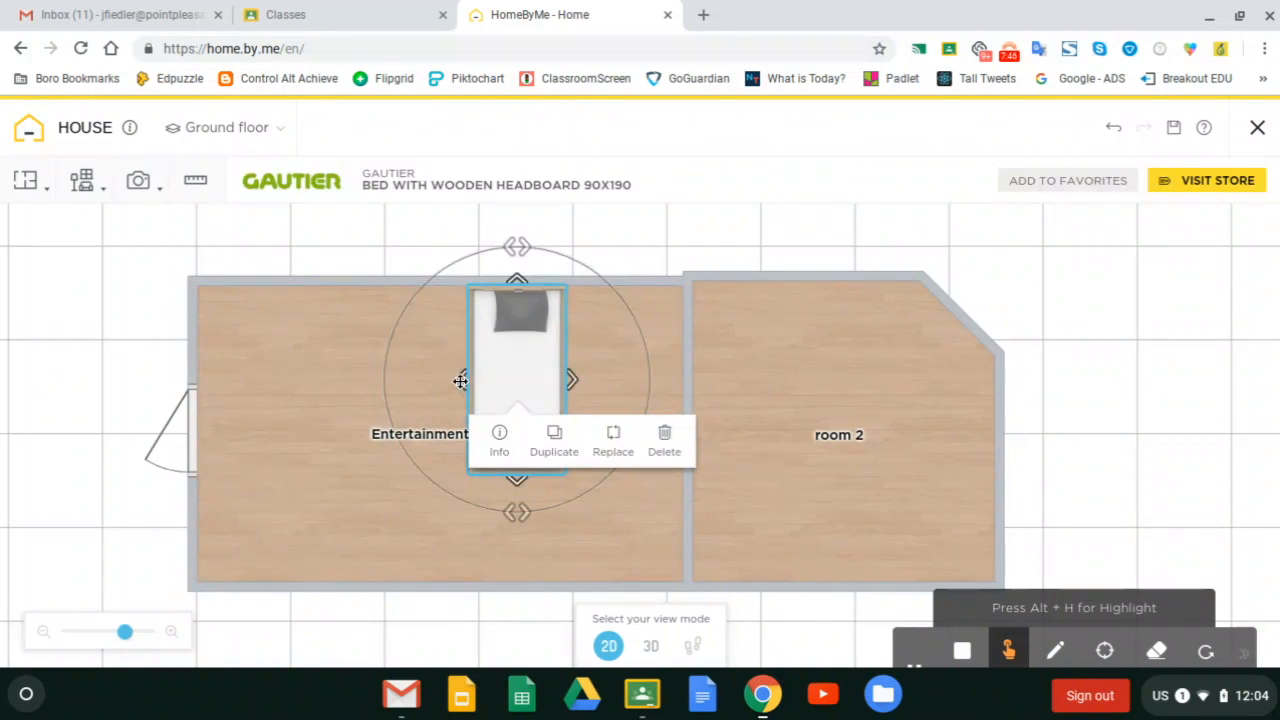
{"action": "left_click_drag", "start_coordinate": [520, 480], "coordinate": [517, 507]}
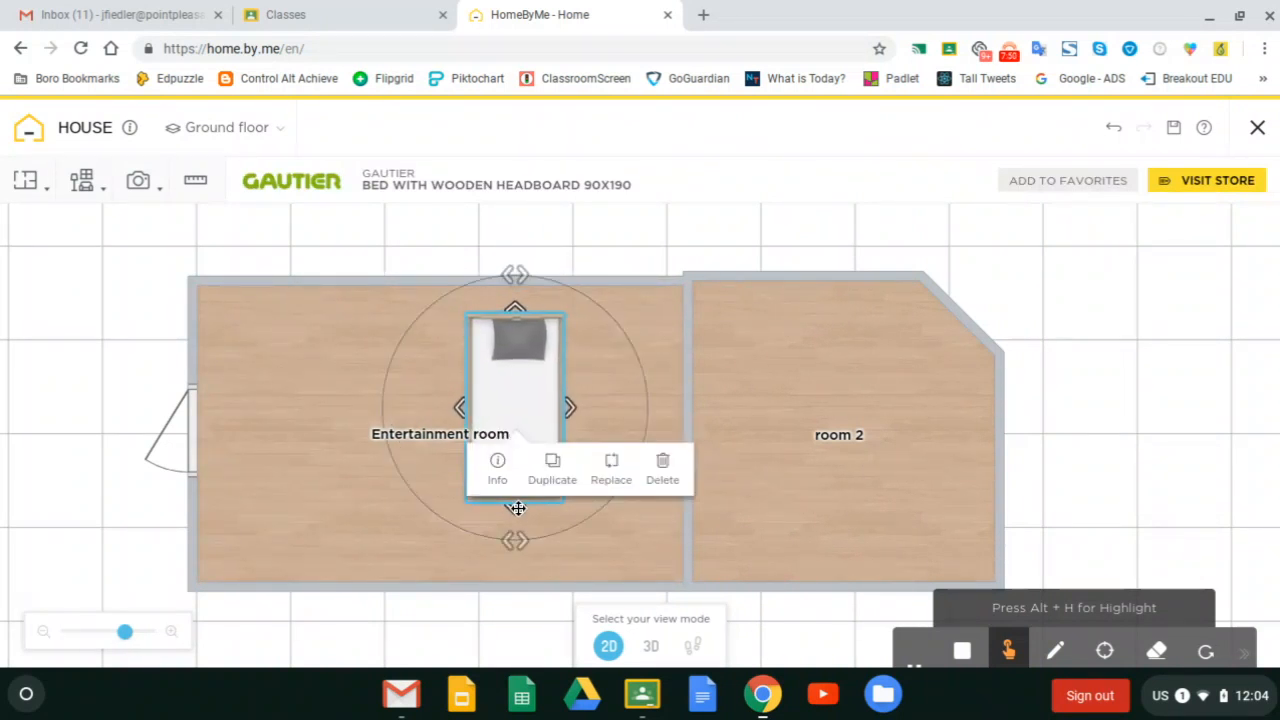
{"action": "left_click_drag", "start_coordinate": [571, 409], "coordinate": [604, 411]}
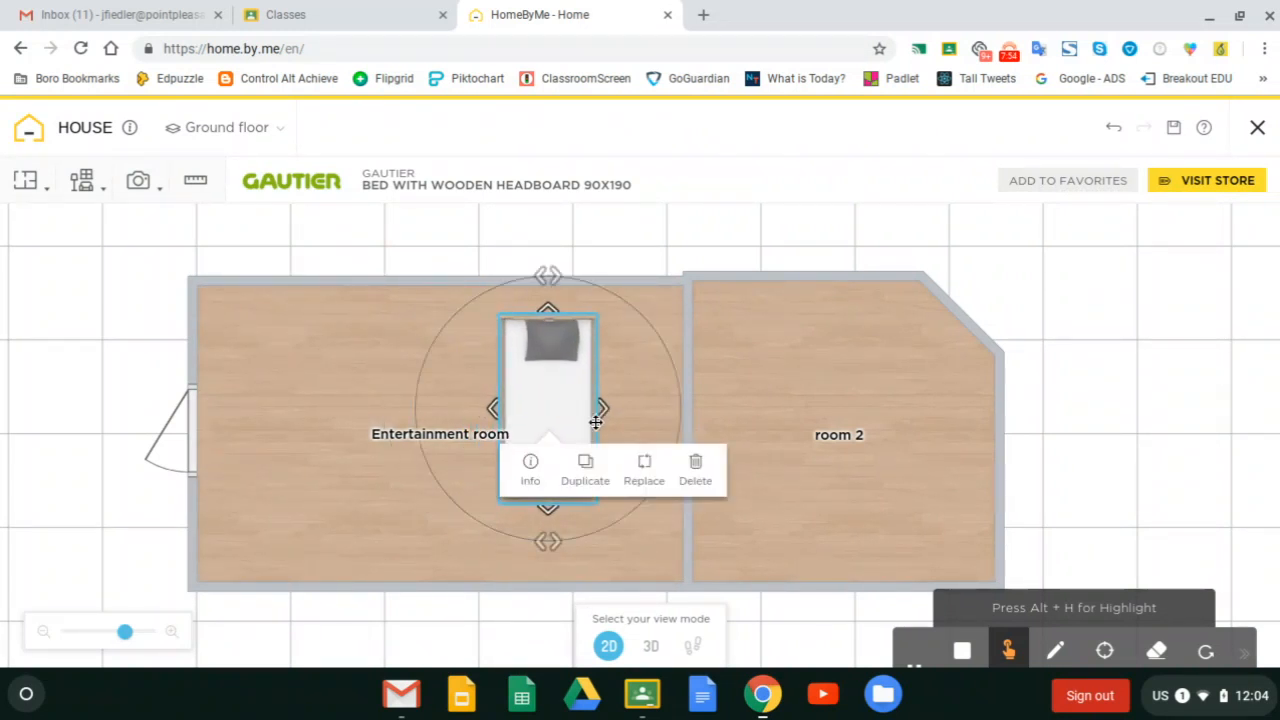
{"action": "left_click", "coordinate": [377, 493]}
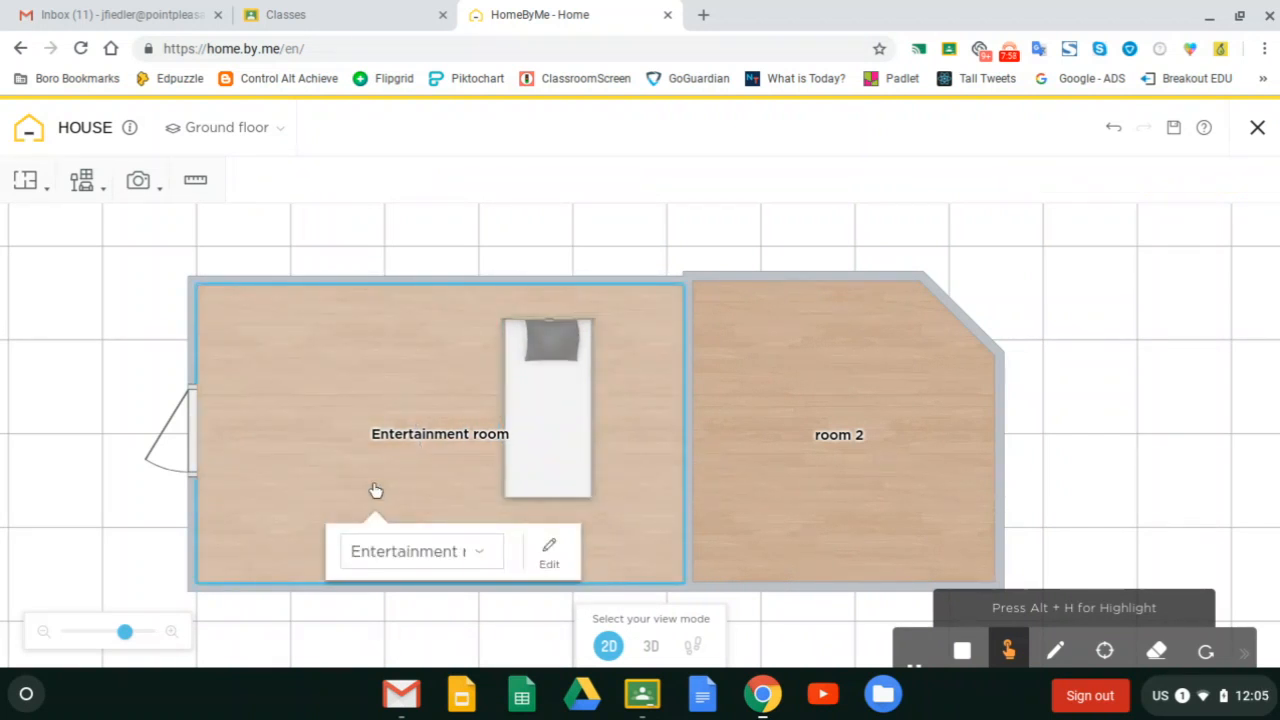
Add a first floor above the ground floor and show its plan
{"action": "left_click", "coordinate": [77, 192]}
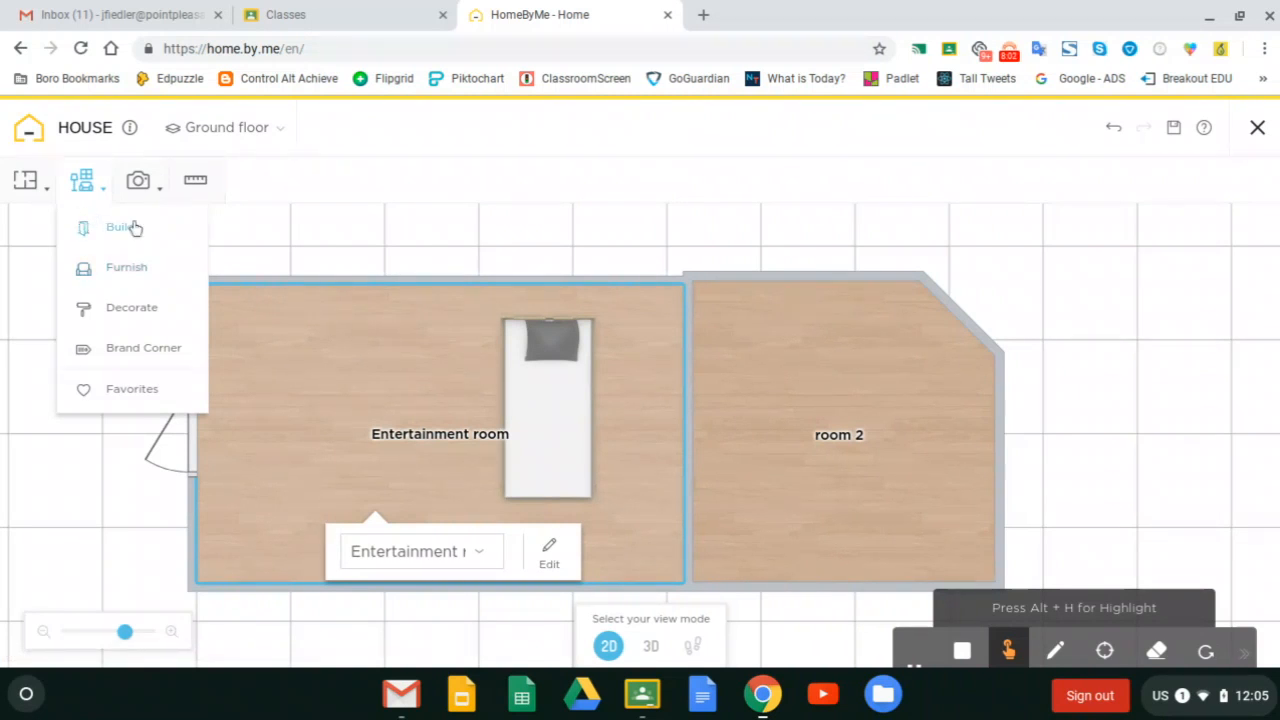
{"action": "left_click", "coordinate": [274, 139]}
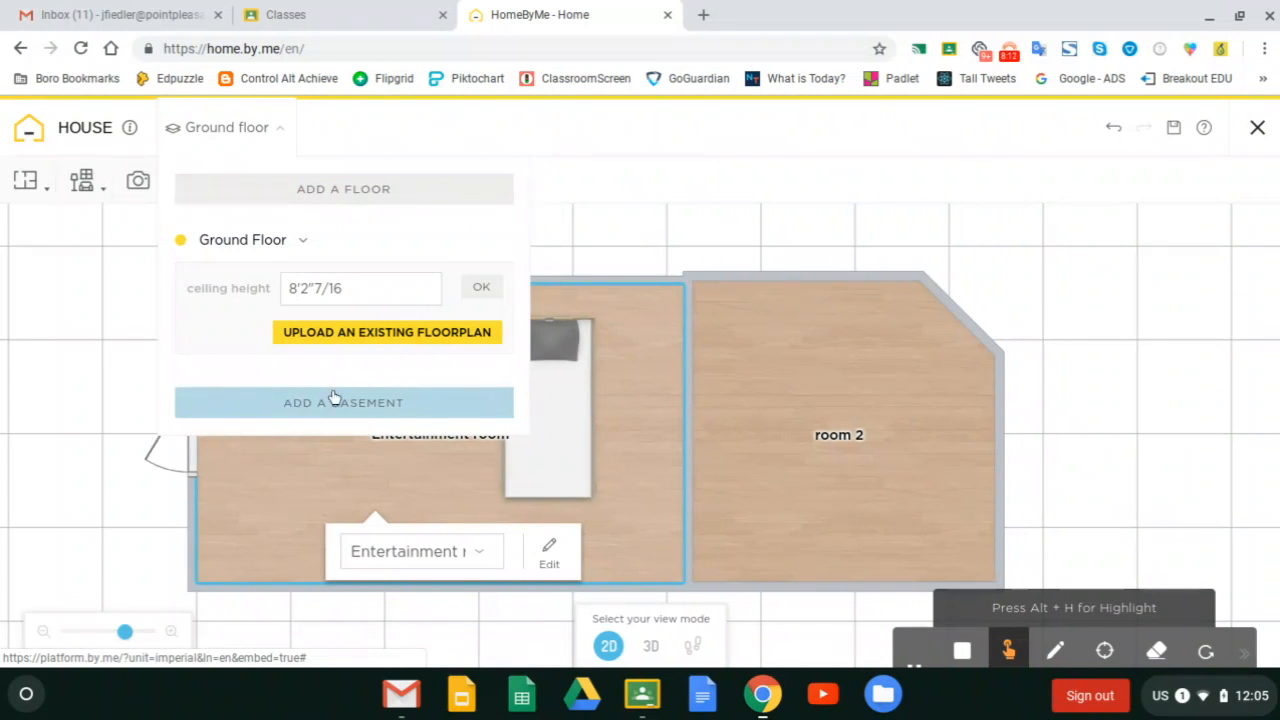
{"action": "left_click", "coordinate": [333, 194]}
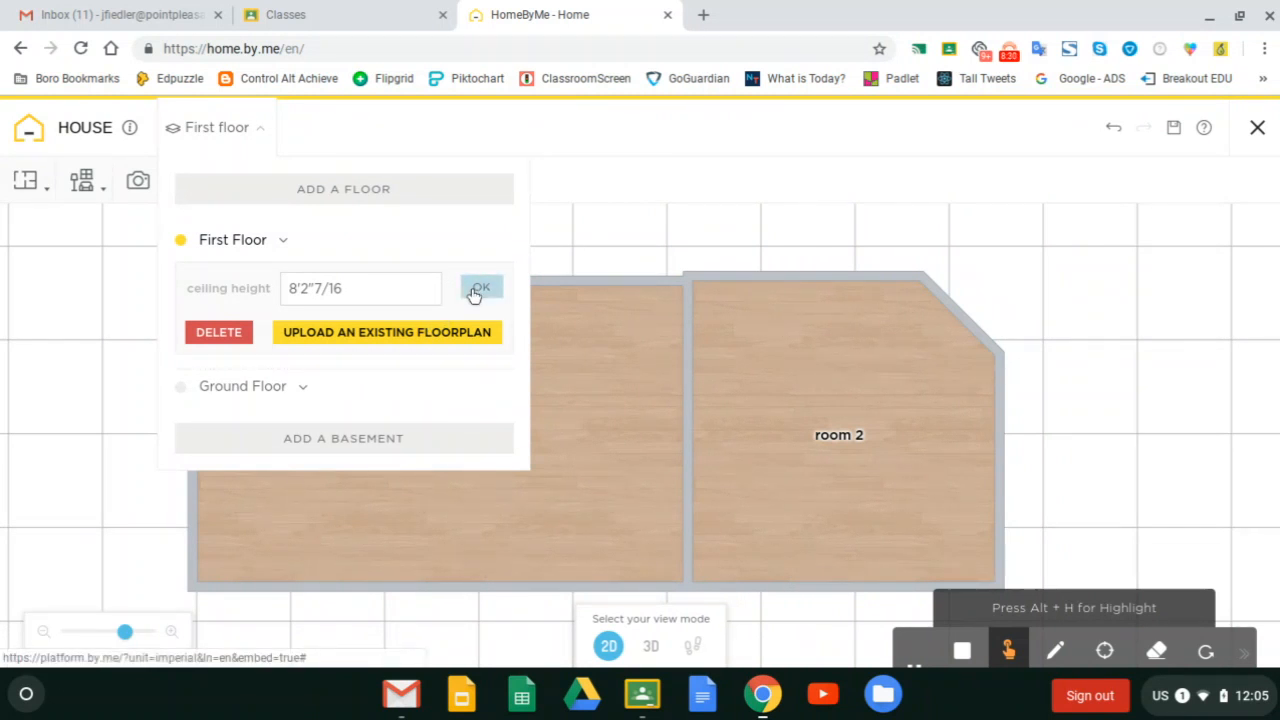
{"action": "left_click", "coordinate": [632, 233]}
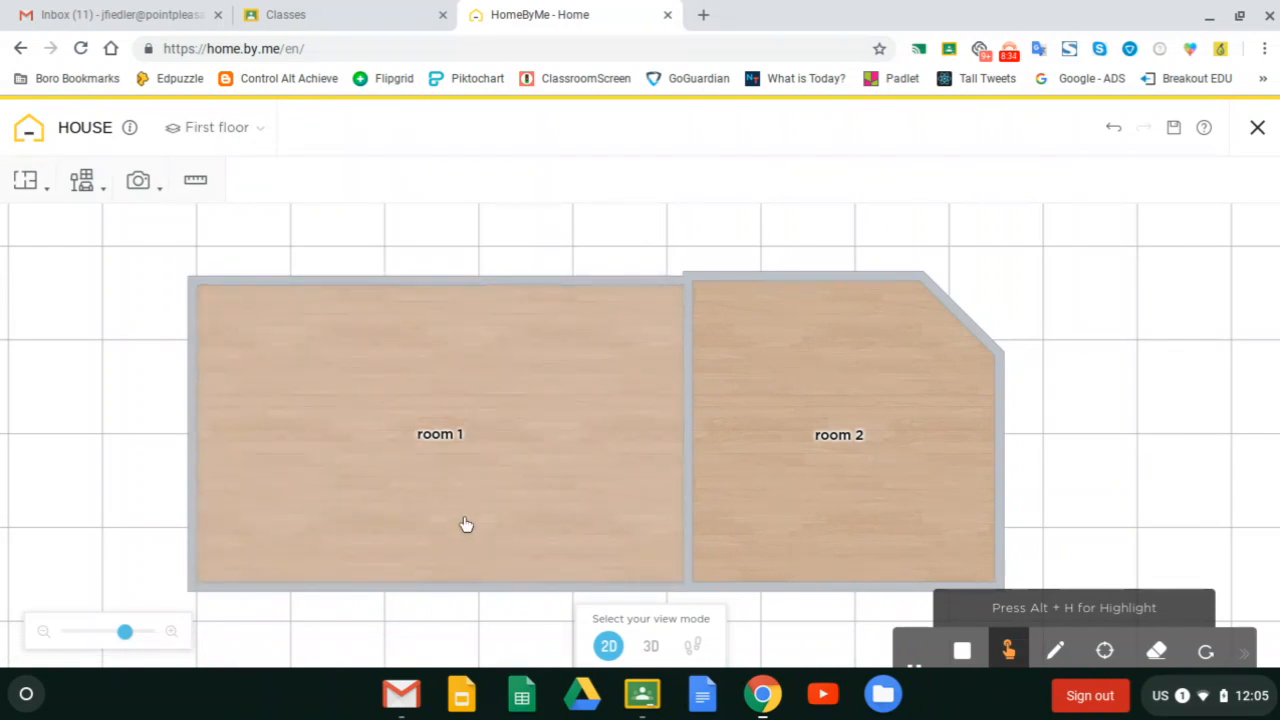
Switch between the ground floor and first floor to compare their plans, ending on the ground floor
{"action": "left_click", "coordinate": [253, 134]}
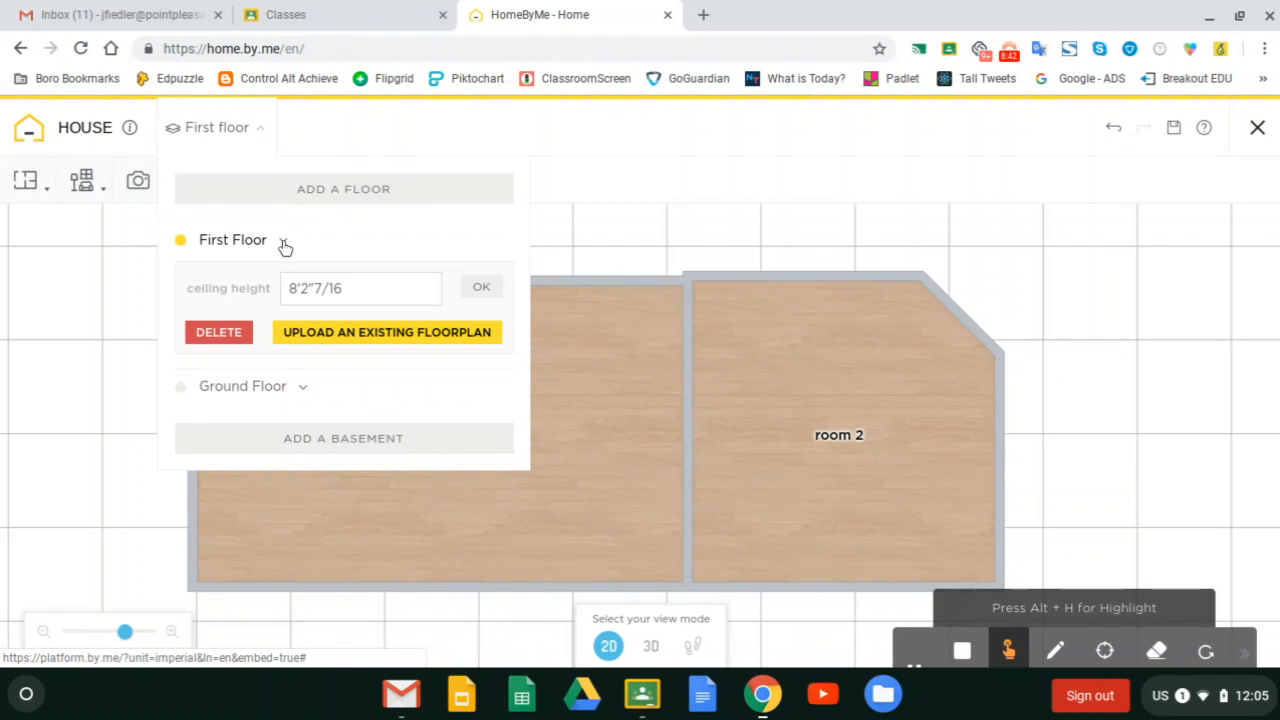
{"action": "left_click", "coordinate": [233, 392]}
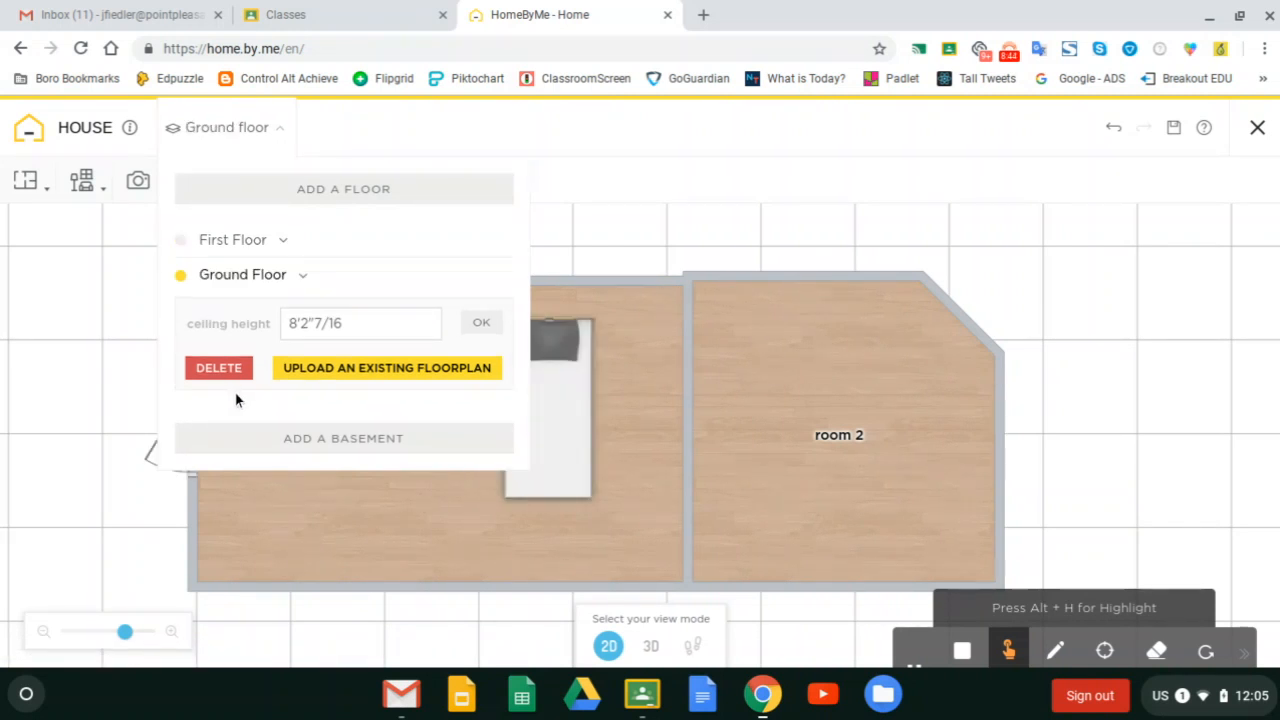
{"action": "left_click", "coordinate": [598, 226]}
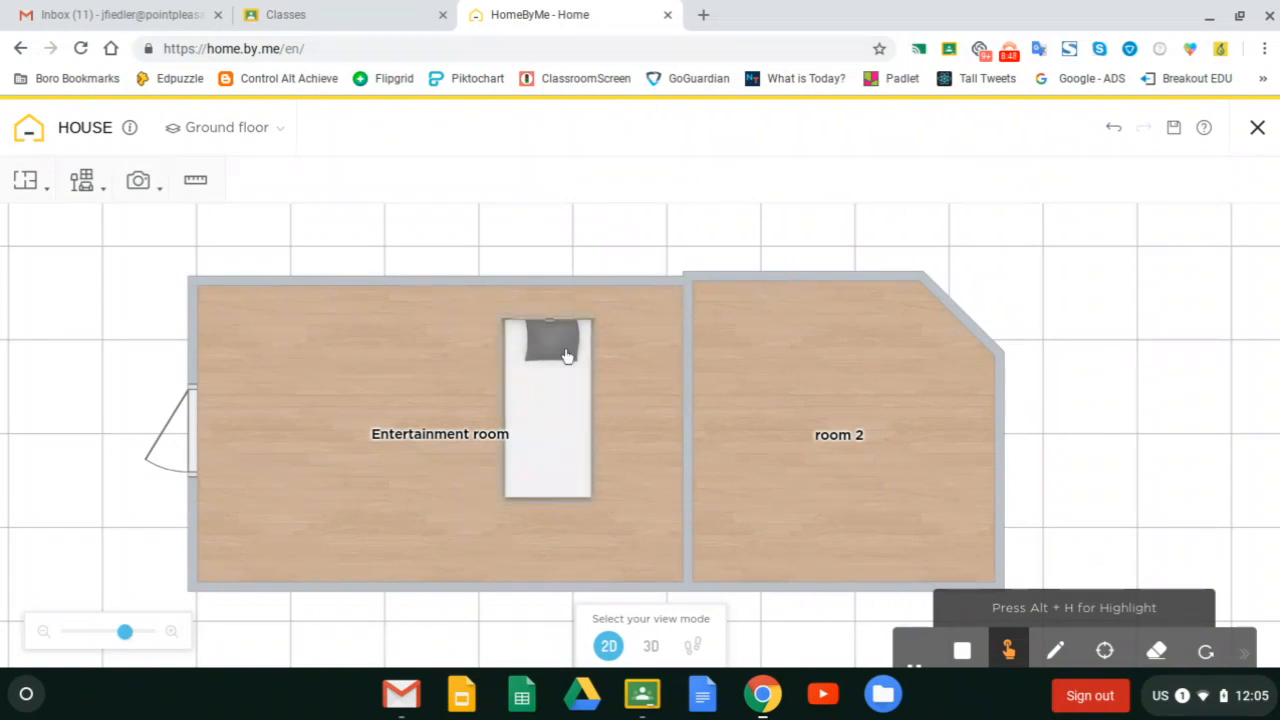
{"action": "left_click", "coordinate": [276, 140]}
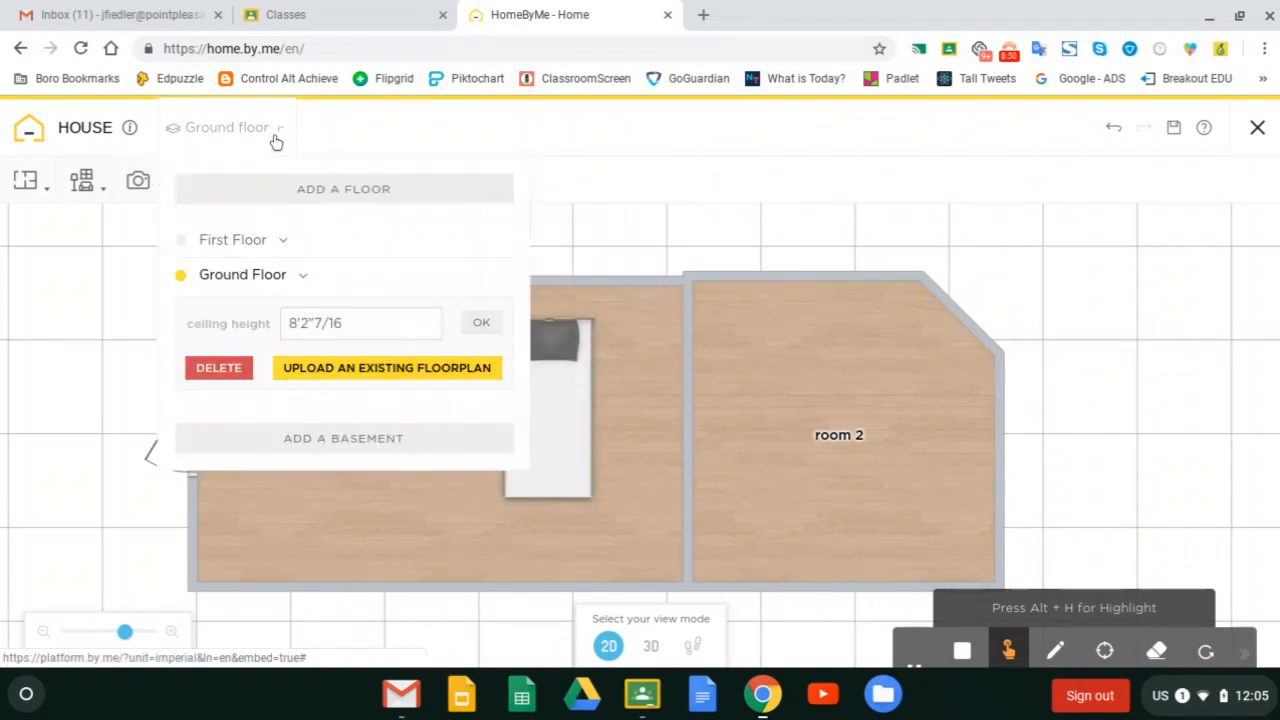
{"action": "left_click", "coordinate": [233, 241]}
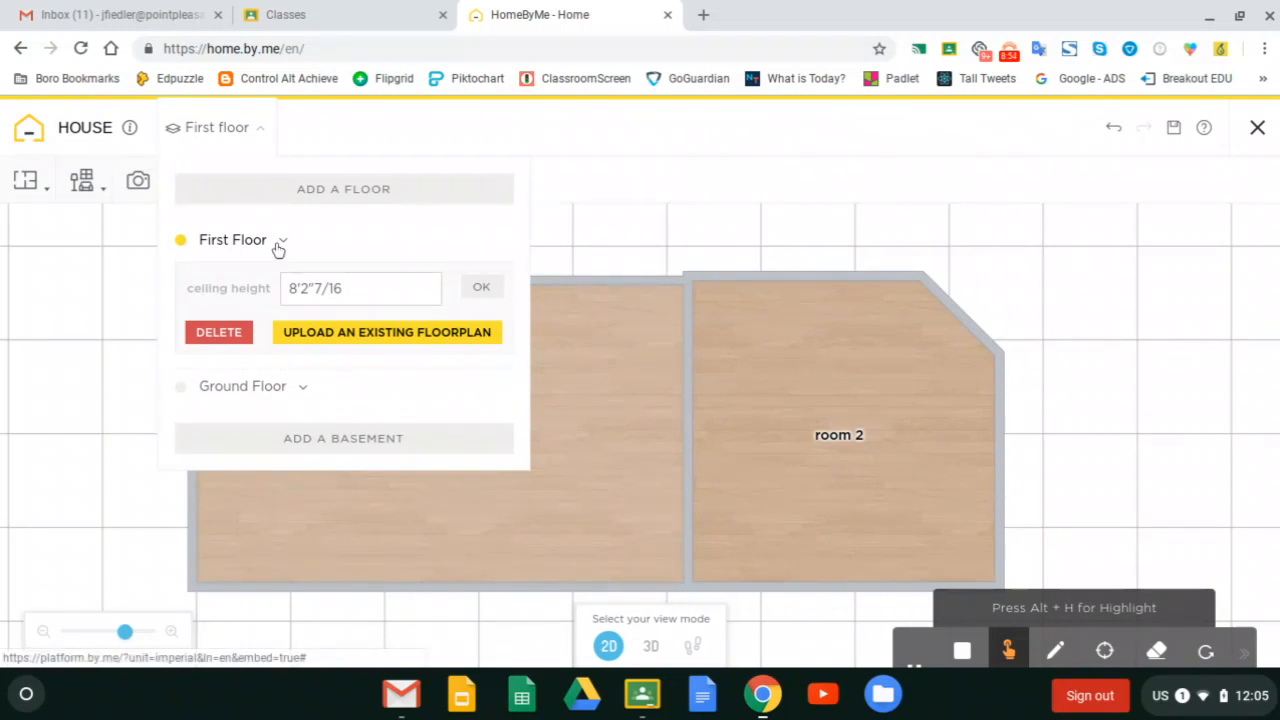
{"action": "left_click", "coordinate": [237, 390]}
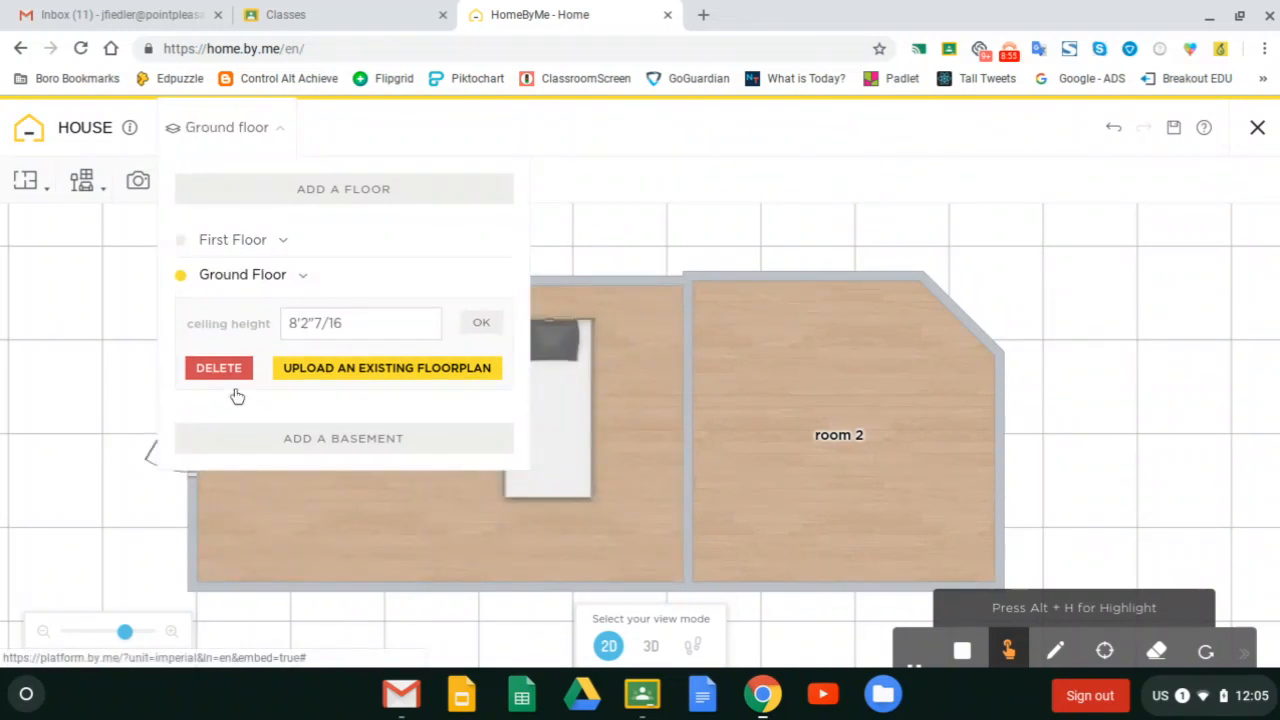
{"action": "left_click", "coordinate": [649, 246]}
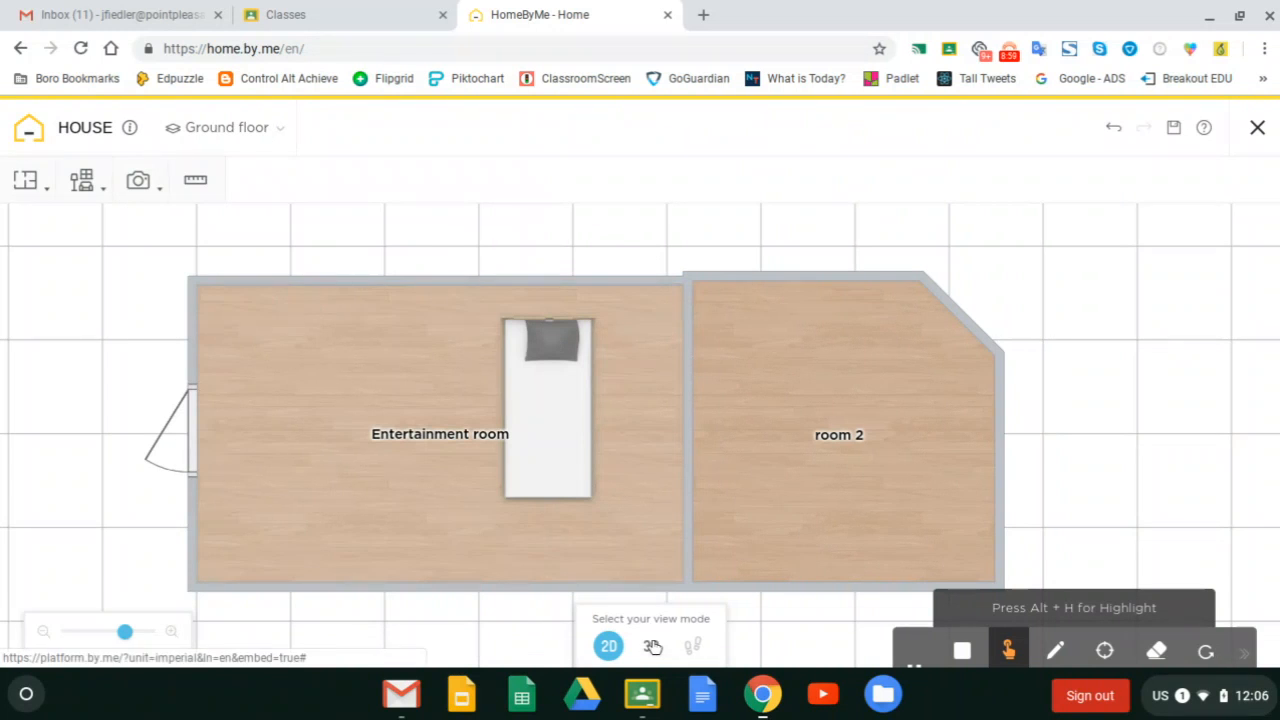
Inspect the ground floor in 3D from several angles, moving the avatar in and out of the rooms, and return to the 2D plan
{"action": "left_click", "coordinate": [652, 647]}
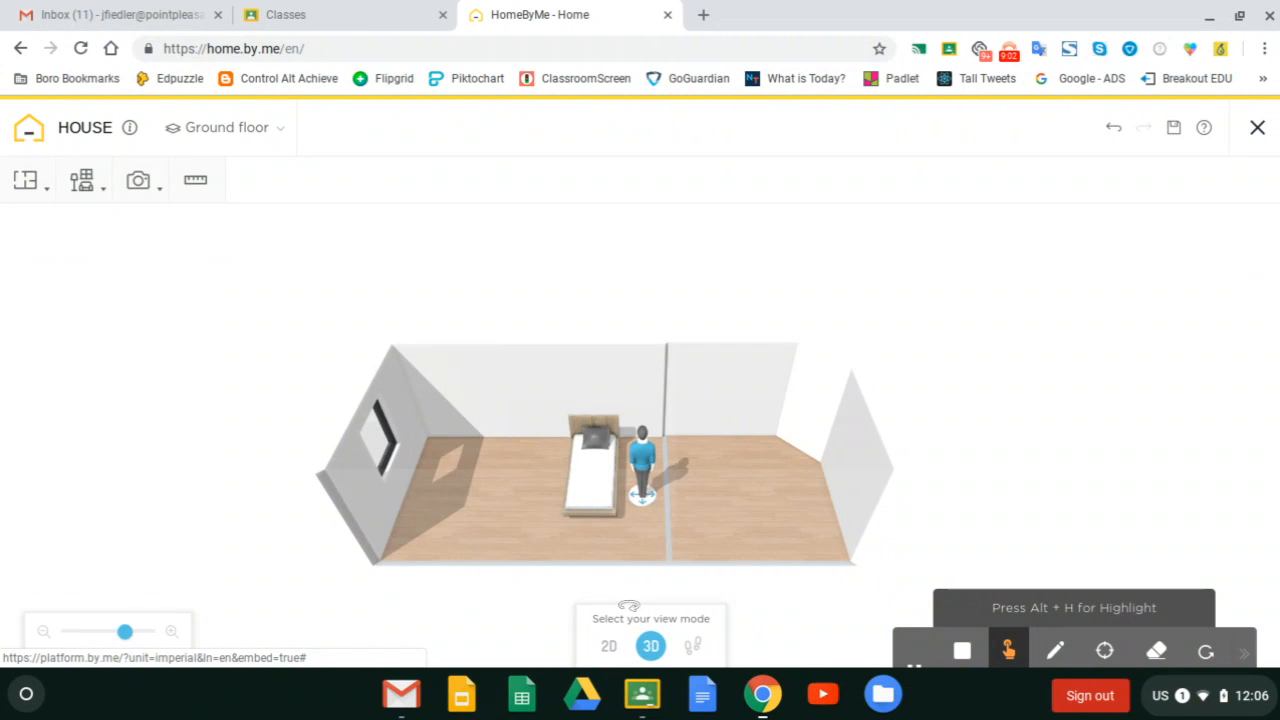
{"action": "left_click_drag", "start_coordinate": [305, 563], "coordinate": [280, 463]}
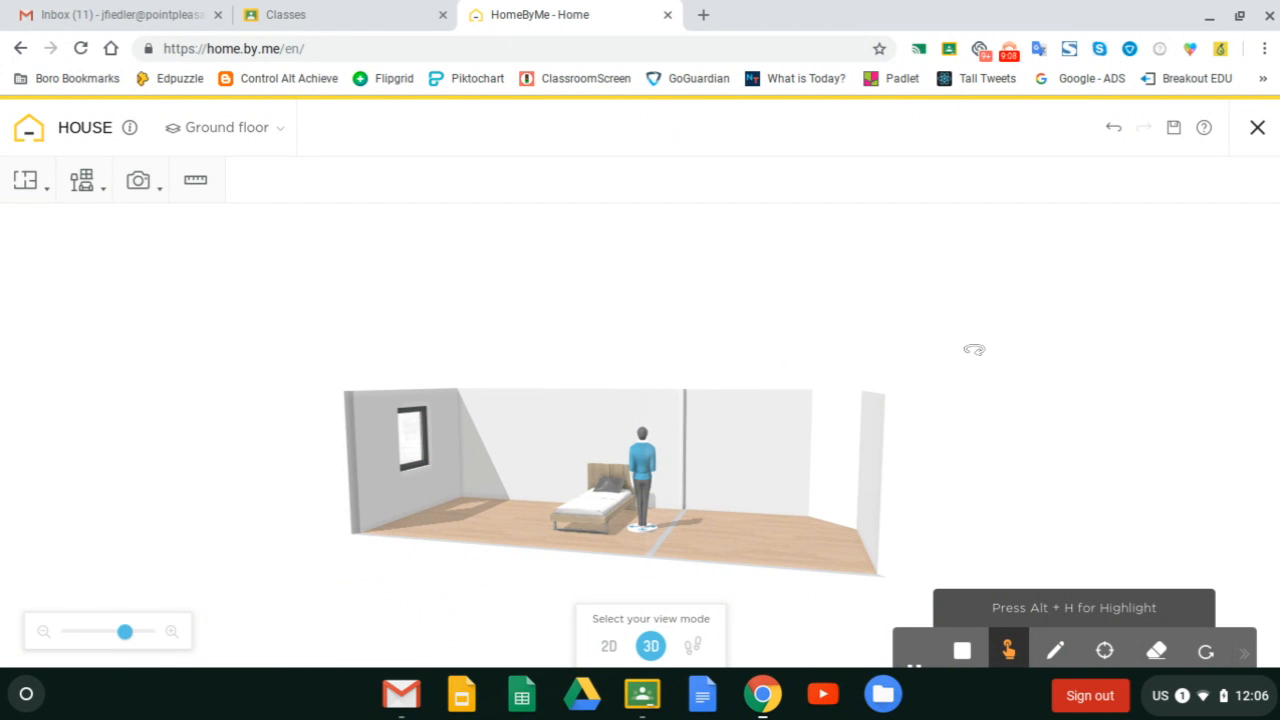
{"action": "left_click_drag", "start_coordinate": [968, 380], "coordinate": [886, 466]}
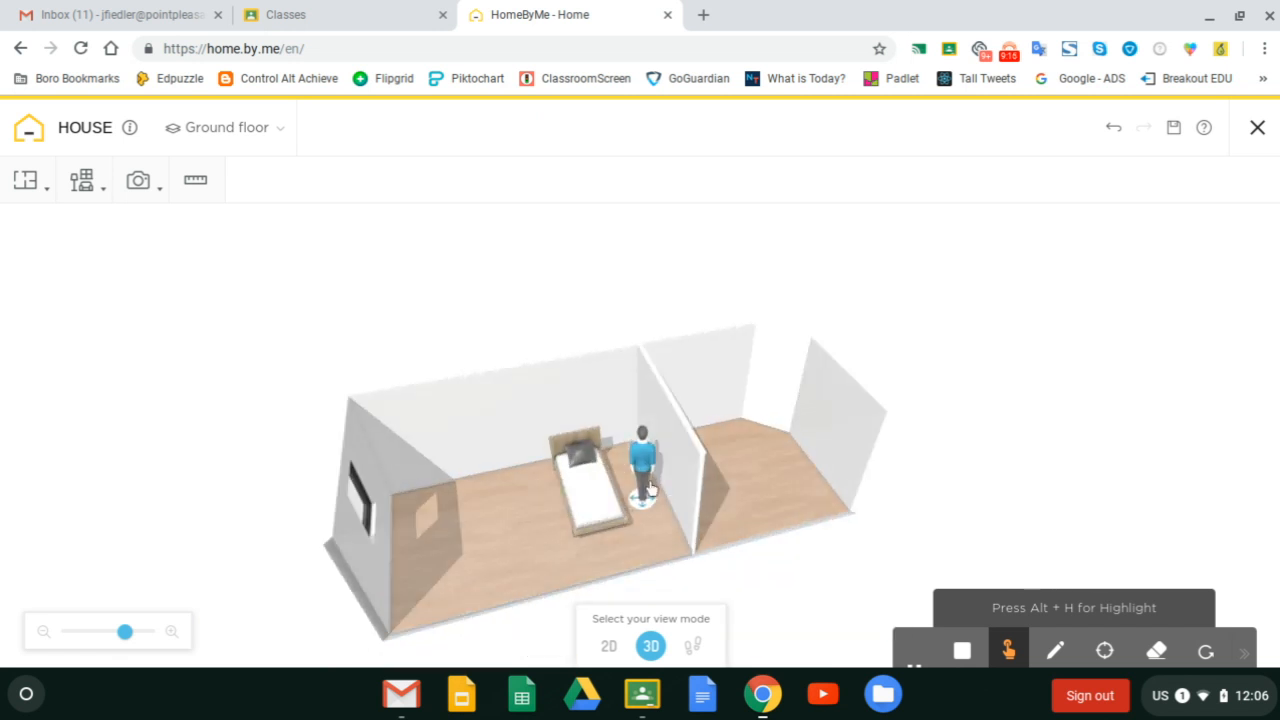
{"action": "left_click_drag", "start_coordinate": [636, 490], "coordinate": [203, 569]}
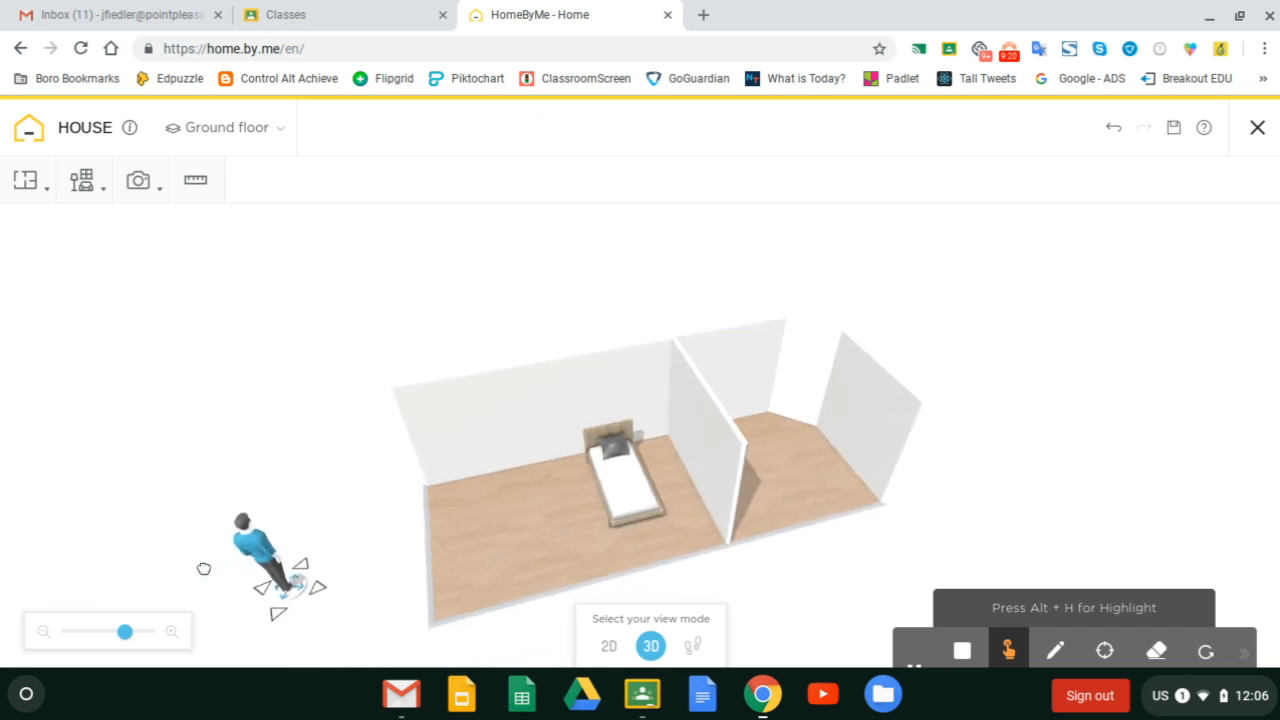
{"action": "left_click_drag", "start_coordinate": [809, 486], "coordinate": [823, 443]}
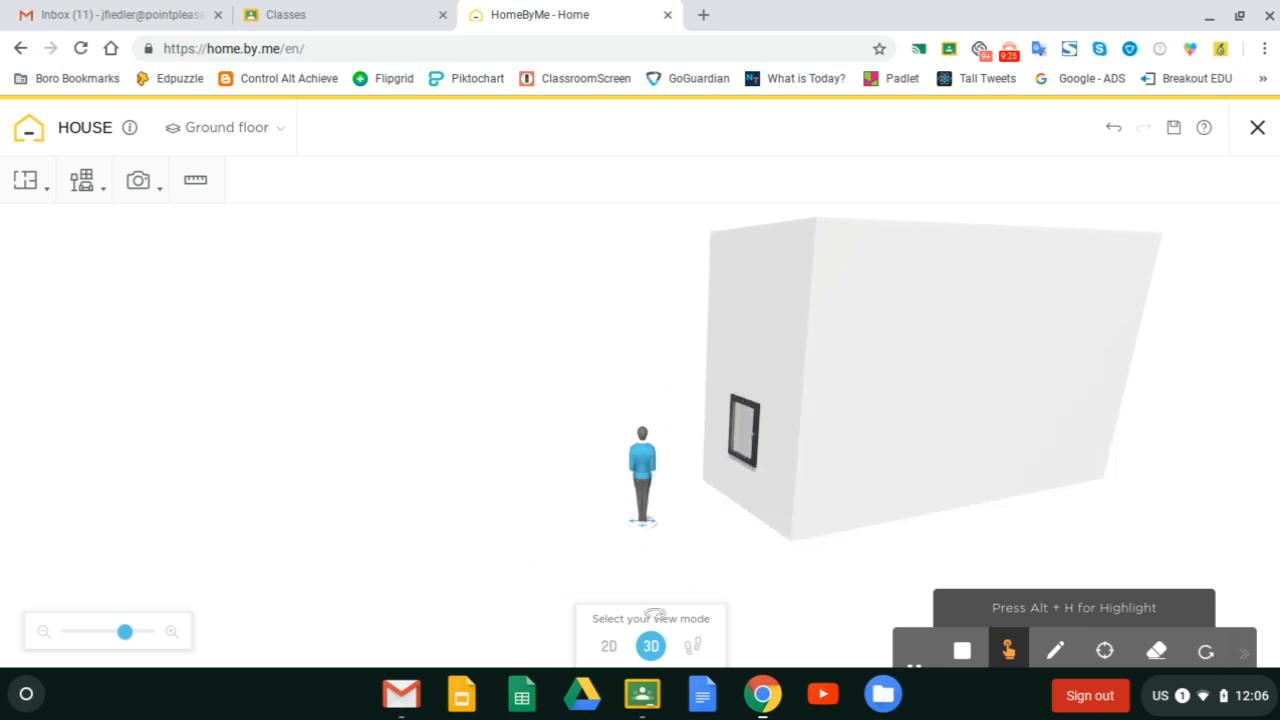
{"action": "left_click_drag", "start_coordinate": [780, 483], "coordinate": [622, 339]}
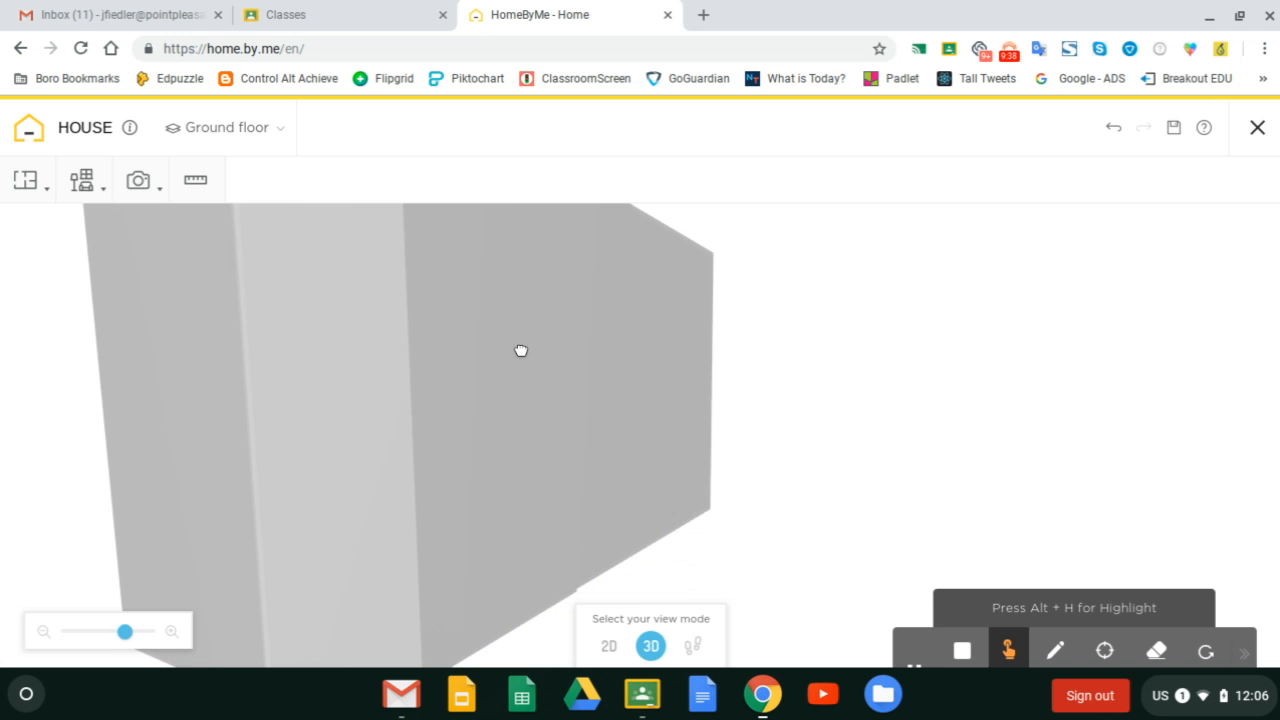
{"action": "left_click_drag", "start_coordinate": [513, 352], "coordinate": [615, 480]}
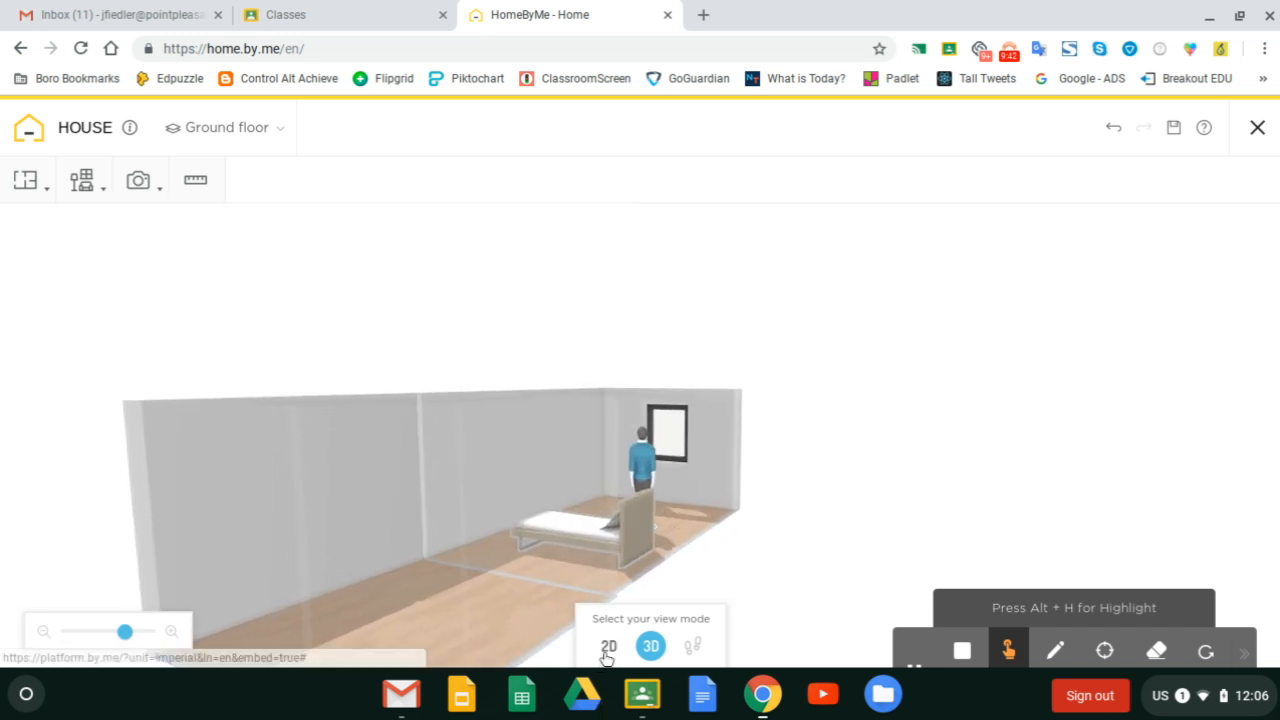
{"action": "left_click", "coordinate": [608, 646]}
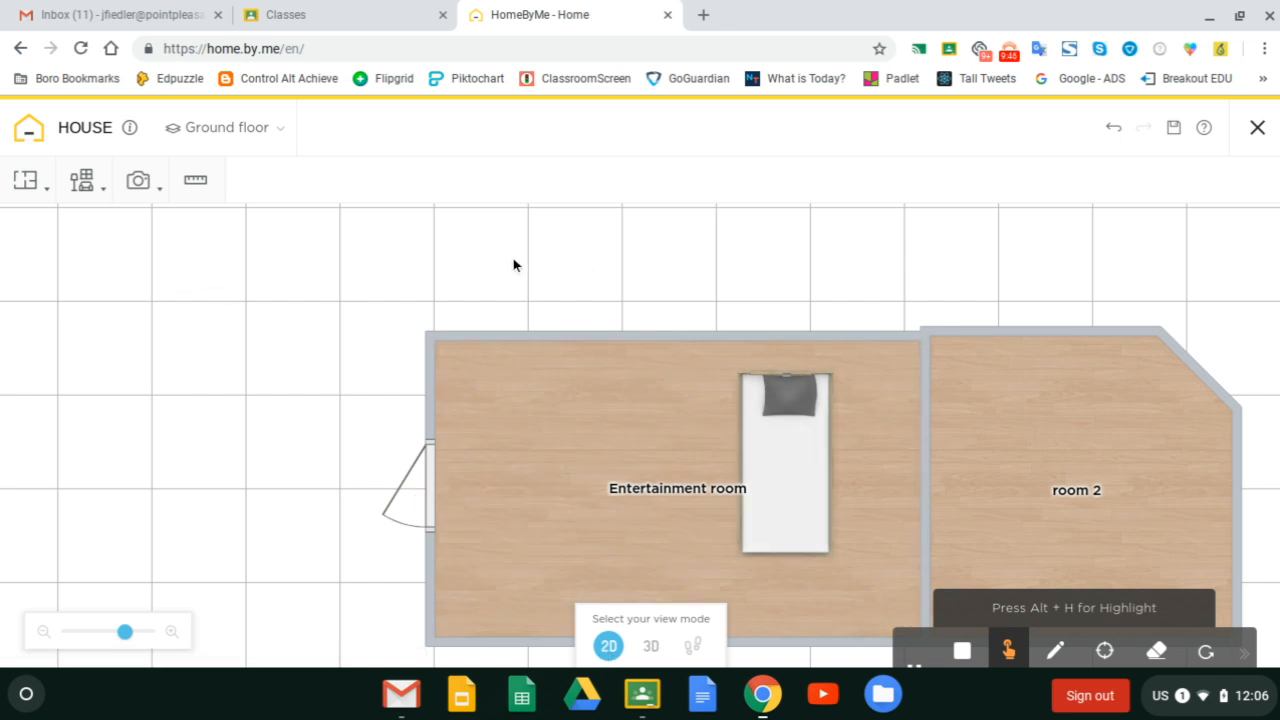
Take a 2D screenshot of the ground-floor plan, zoomed out to frame the entertainment room and room 2
{"action": "left_click_drag", "start_coordinate": [346, 339], "coordinate": [186, 294]}
{"action": "left_click", "coordinate": [139, 182]}
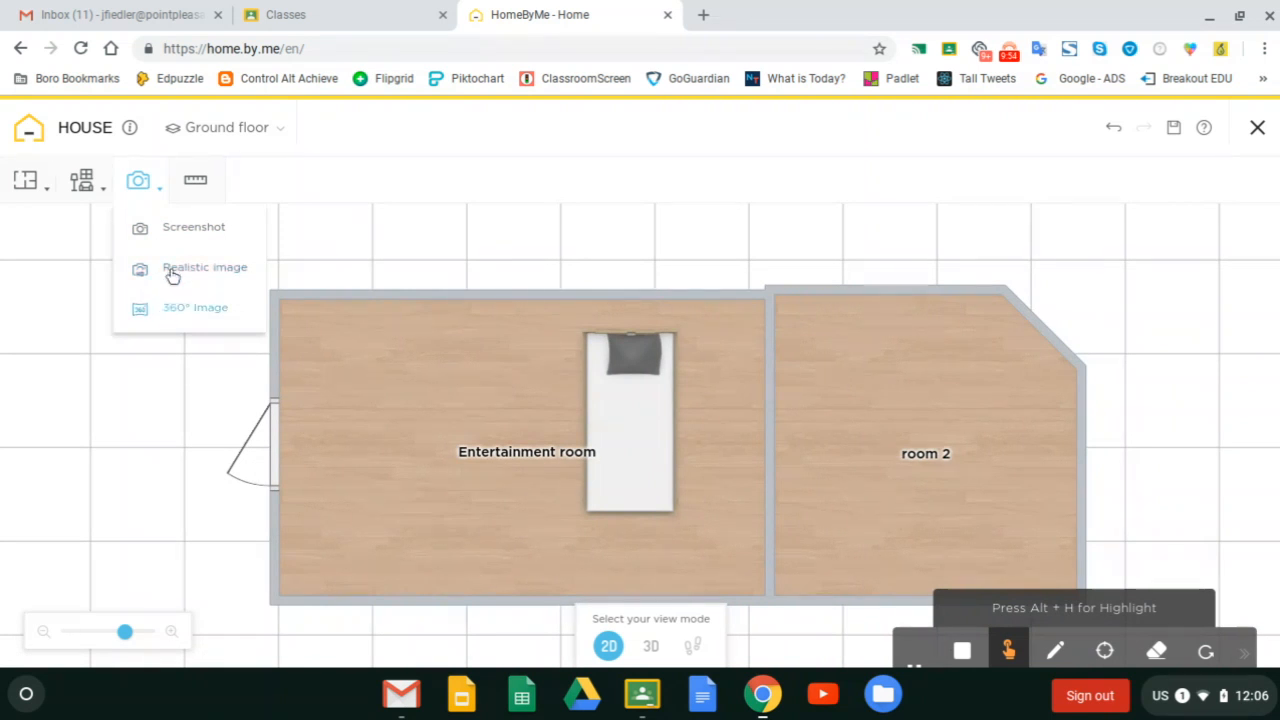
{"action": "left_click", "coordinate": [178, 234]}
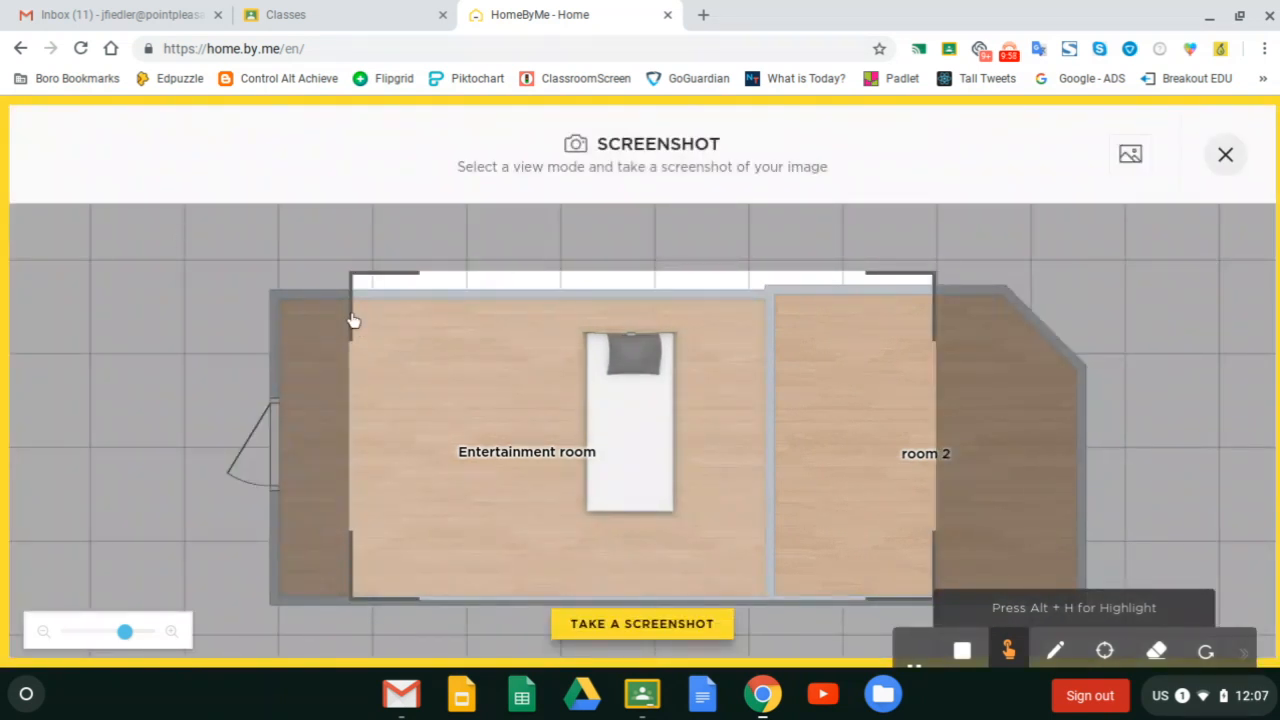
{"action": "left_click_drag", "start_coordinate": [352, 320], "coordinate": [397, 317]}
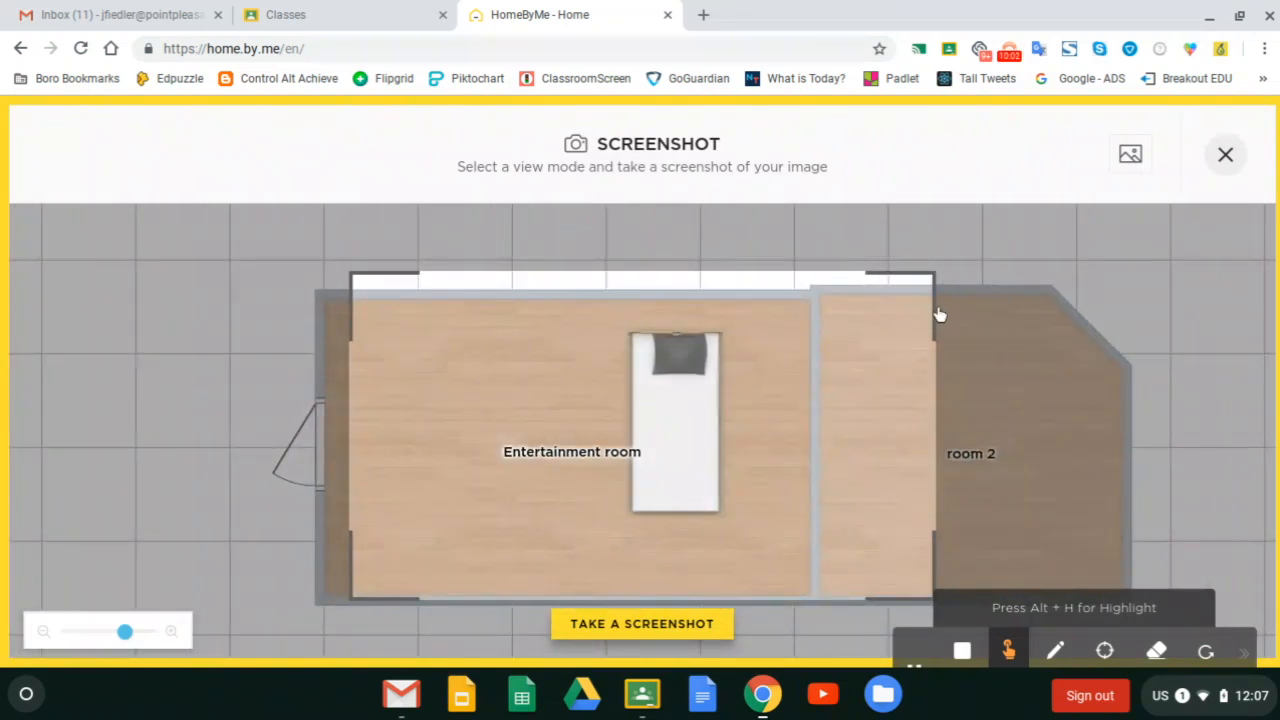
{"action": "left_click_drag", "start_coordinate": [935, 315], "coordinate": [880, 311]}
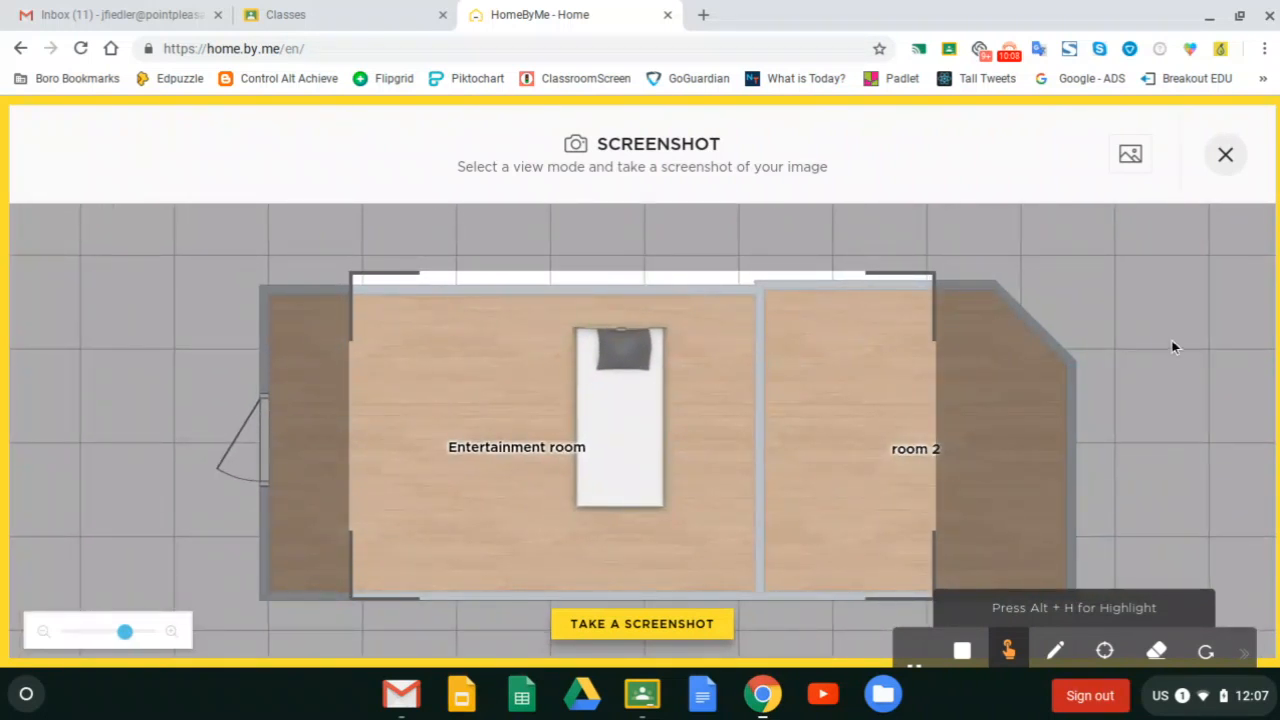
{"action": "scroll", "coordinate": [1173, 347], "scroll_direction": "up", "scroll_amount": 1}
{"action": "scroll", "coordinate": [1172, 347], "scroll_direction": "down", "scroll_amount": 3}
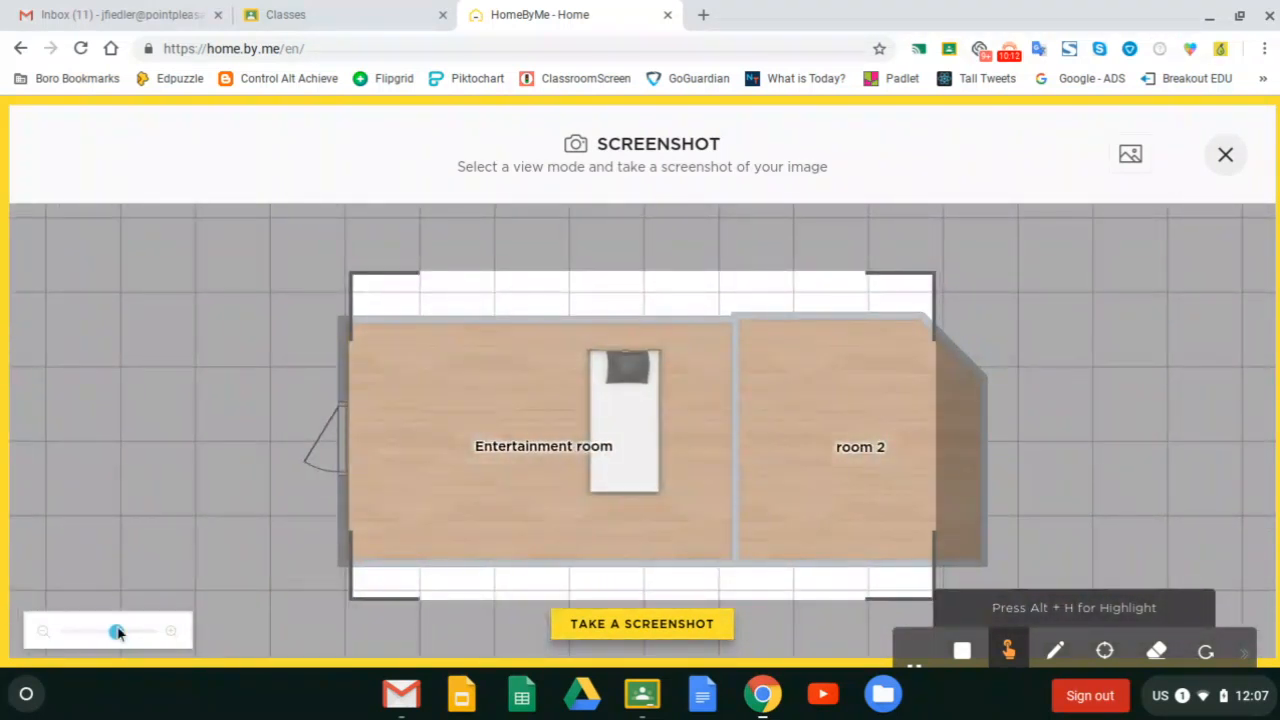
{"action": "scroll", "coordinate": [583, 423], "scroll_direction": "down", "scroll_amount": 1}
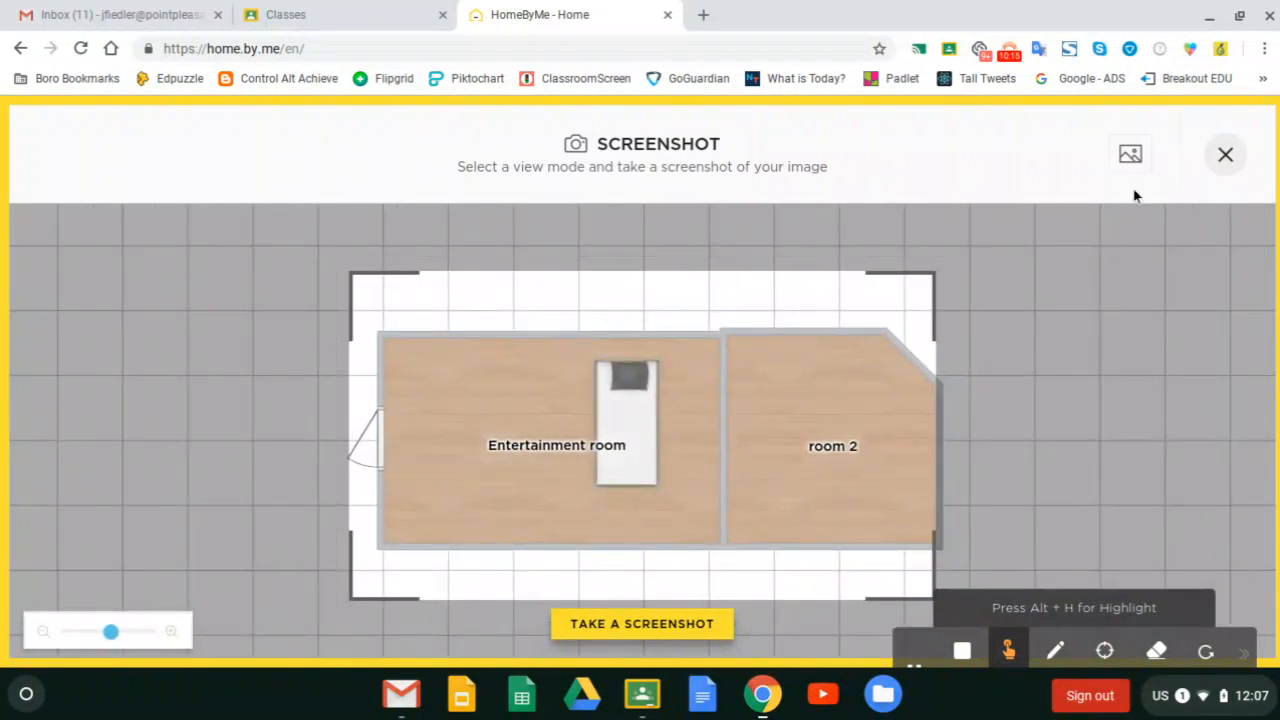
{"action": "left_click", "coordinate": [600, 626]}
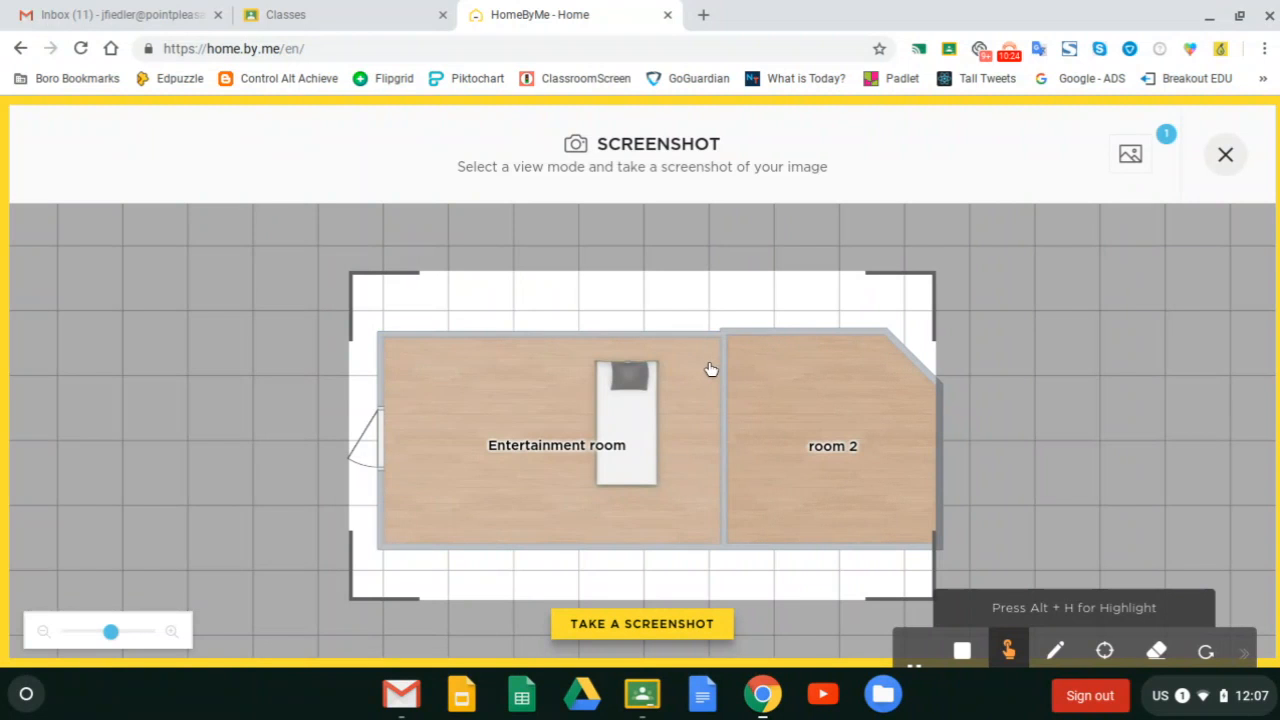
Review the captured screenshot in the project's image gallery and leave screenshot mode
{"action": "left_click", "coordinate": [1166, 143]}
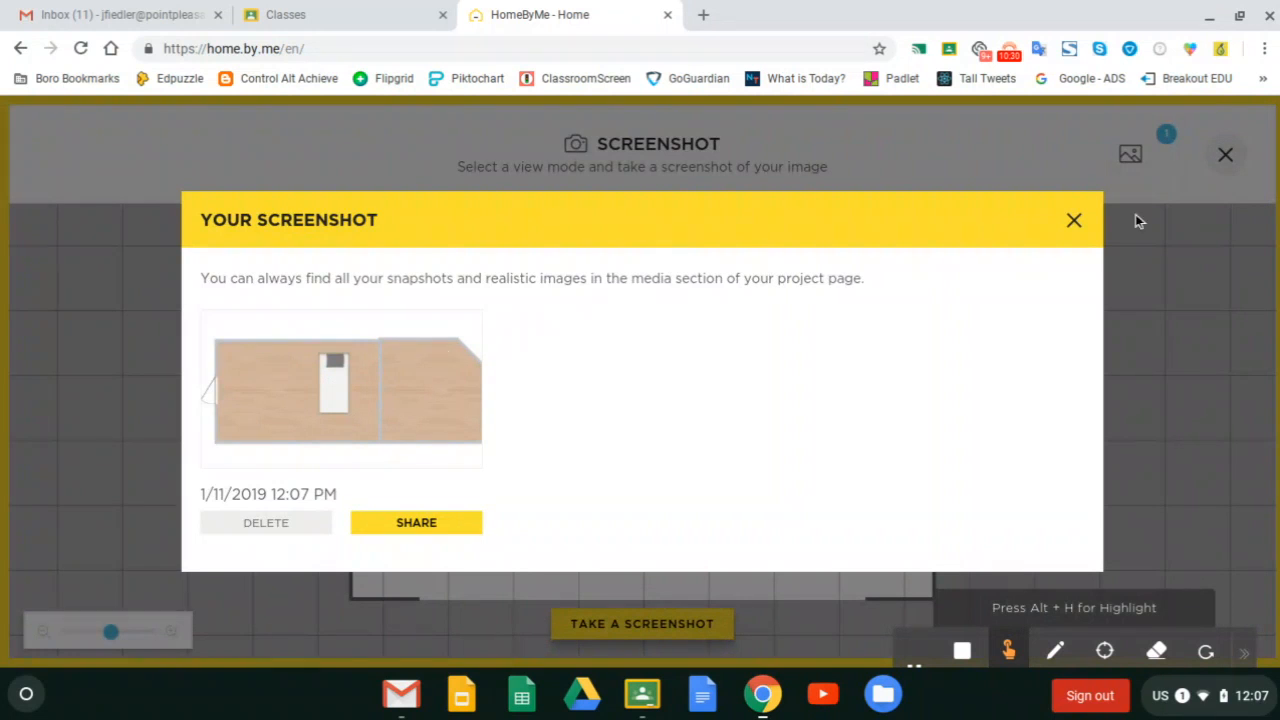
{"action": "left_click", "coordinate": [1072, 220]}
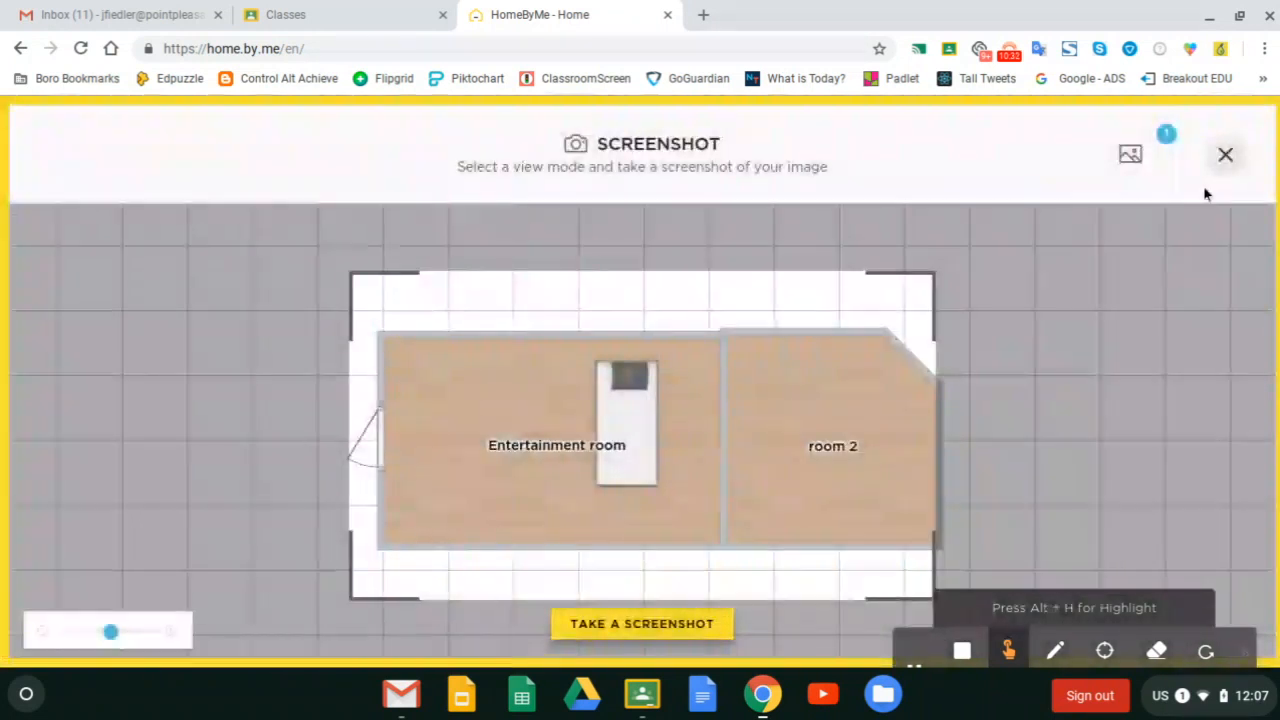
{"action": "left_click", "coordinate": [1225, 154]}
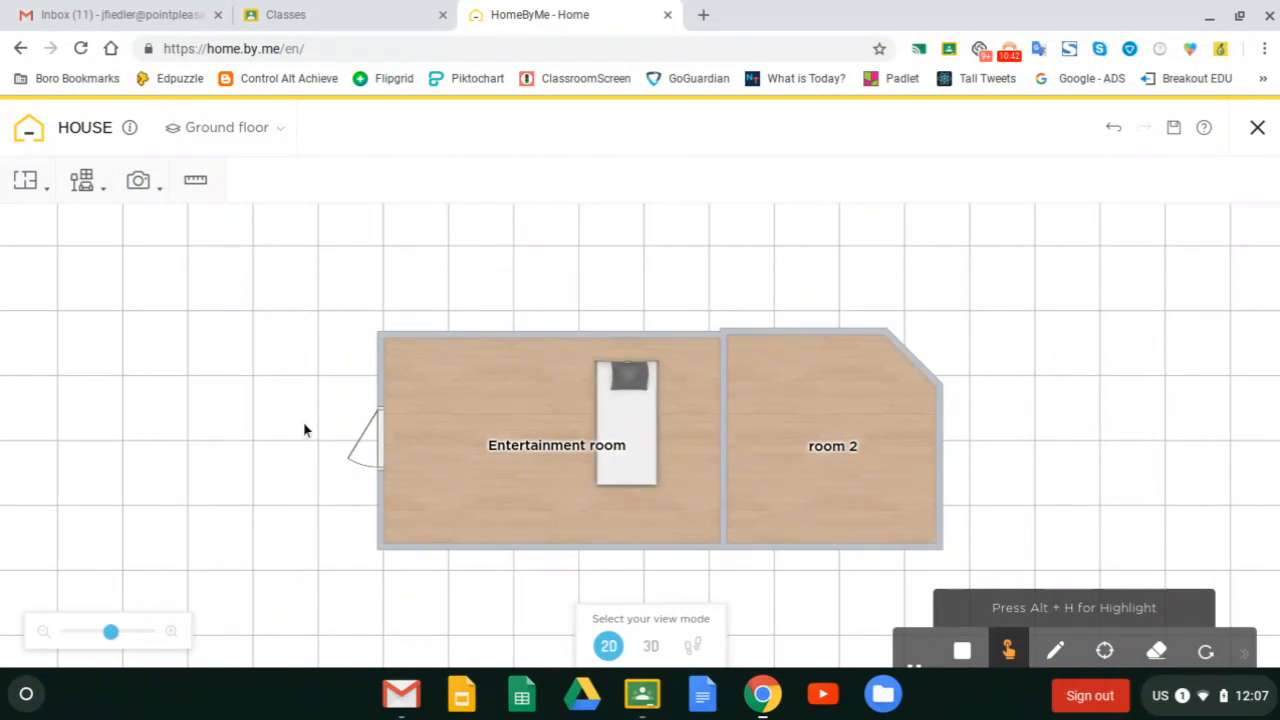
Open the construction options for walls, rooms, room separations and exteriors
{"action": "left_click", "coordinate": [46, 203]}
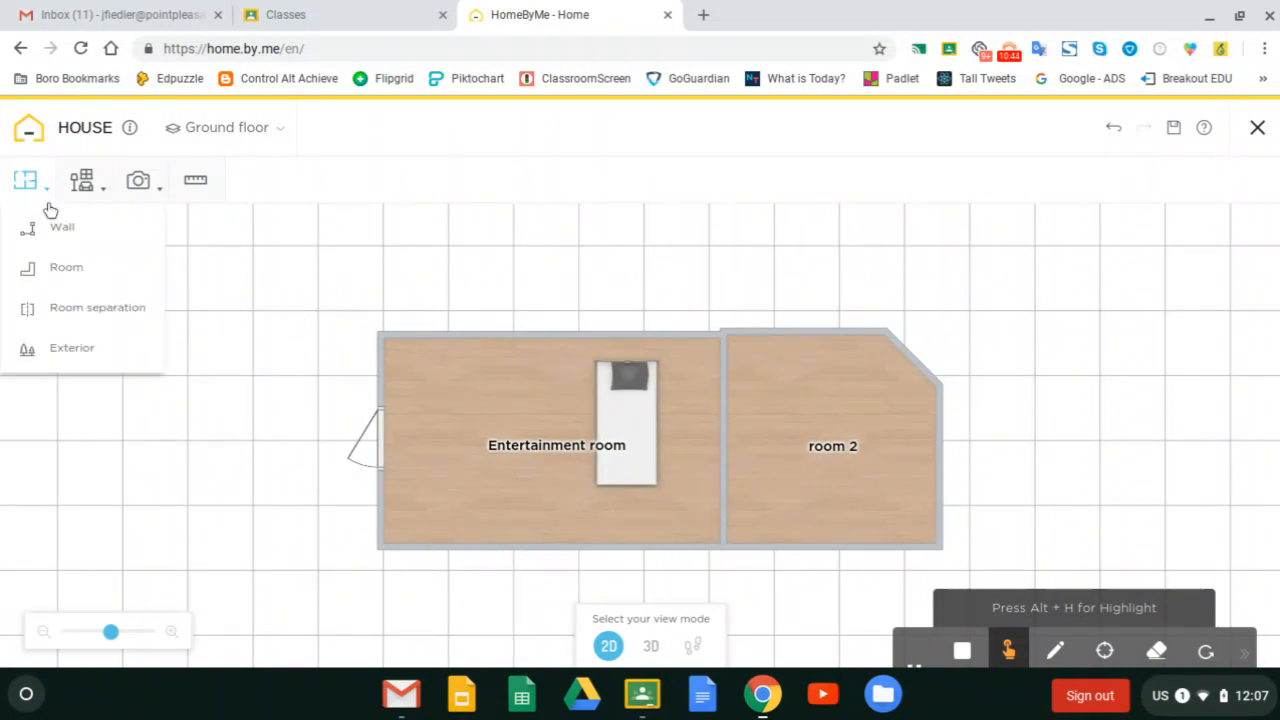